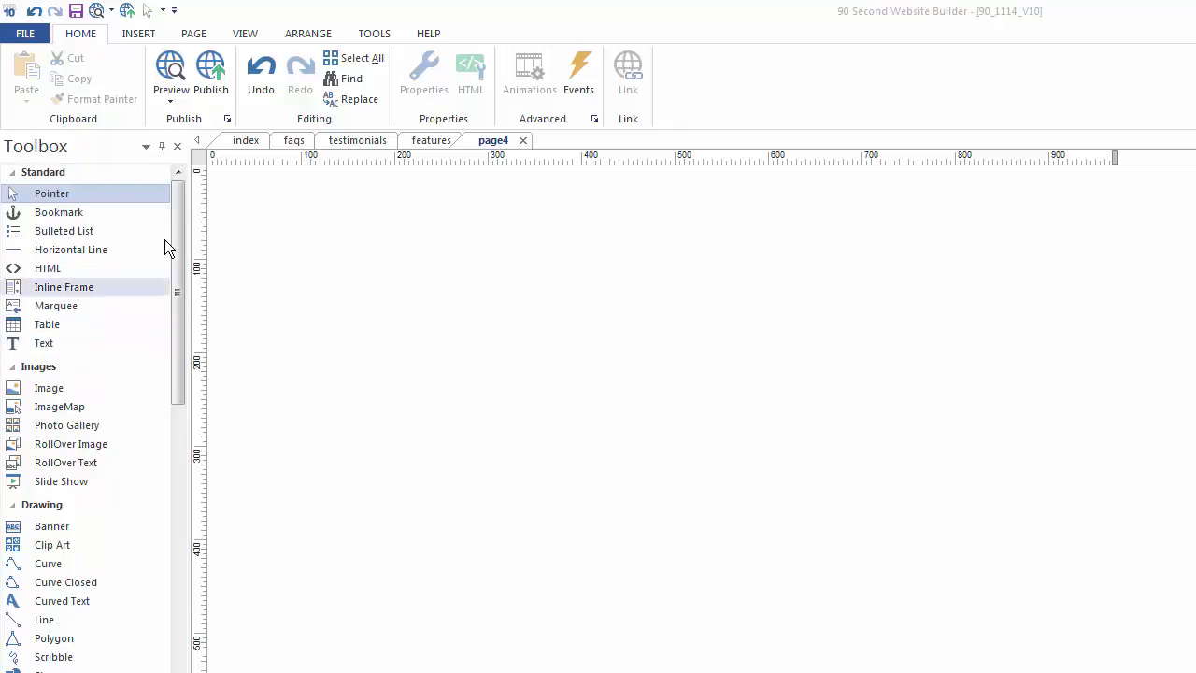
Step: Look through the objects that can be inserted in a page, including the Form Controls and Media groups
left_click(140, 36)
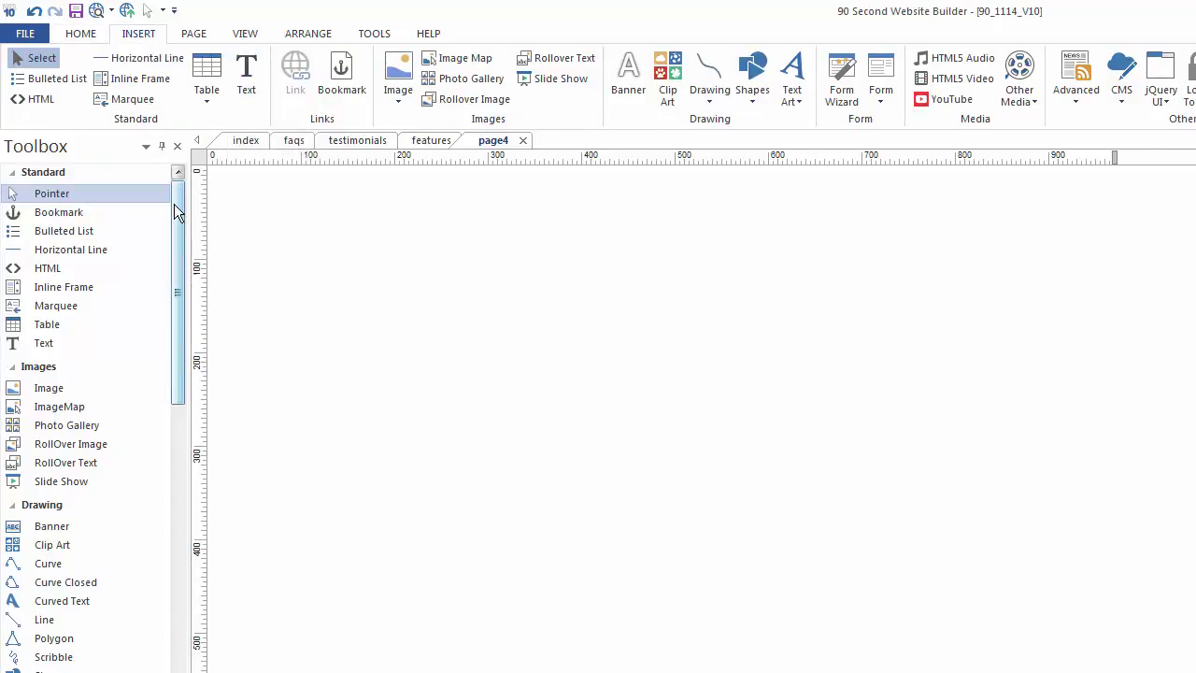
left_click_drag(178, 214, 171, 372)
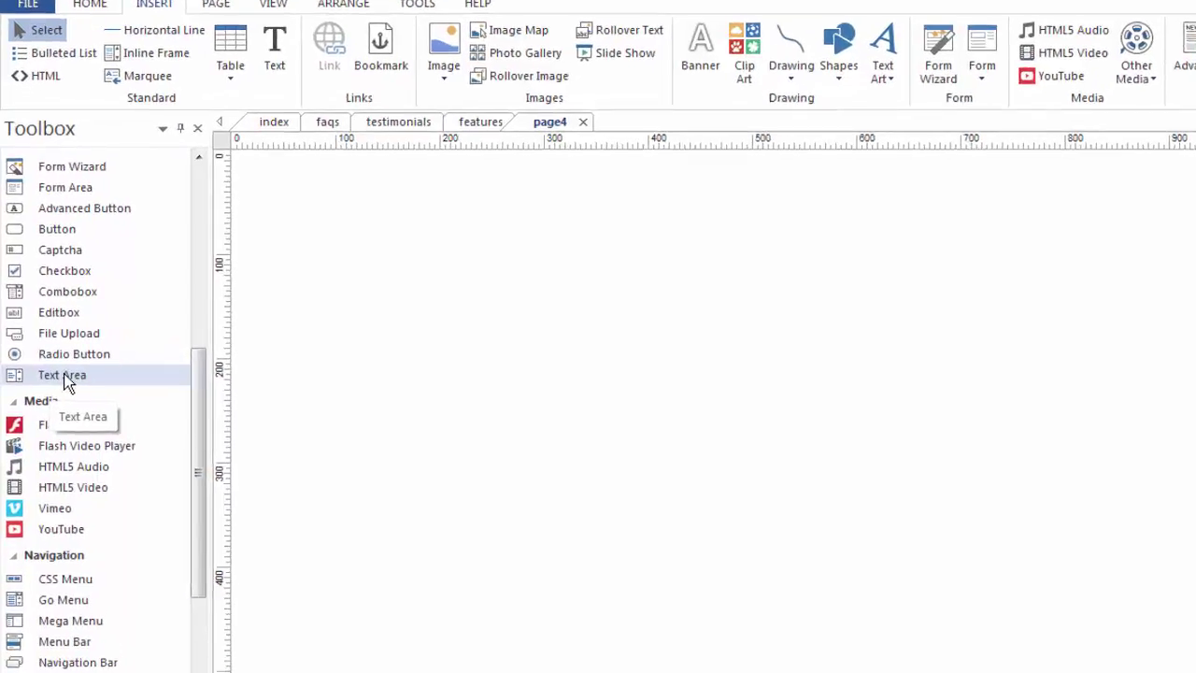
left_click_drag(201, 400, 199, 392)
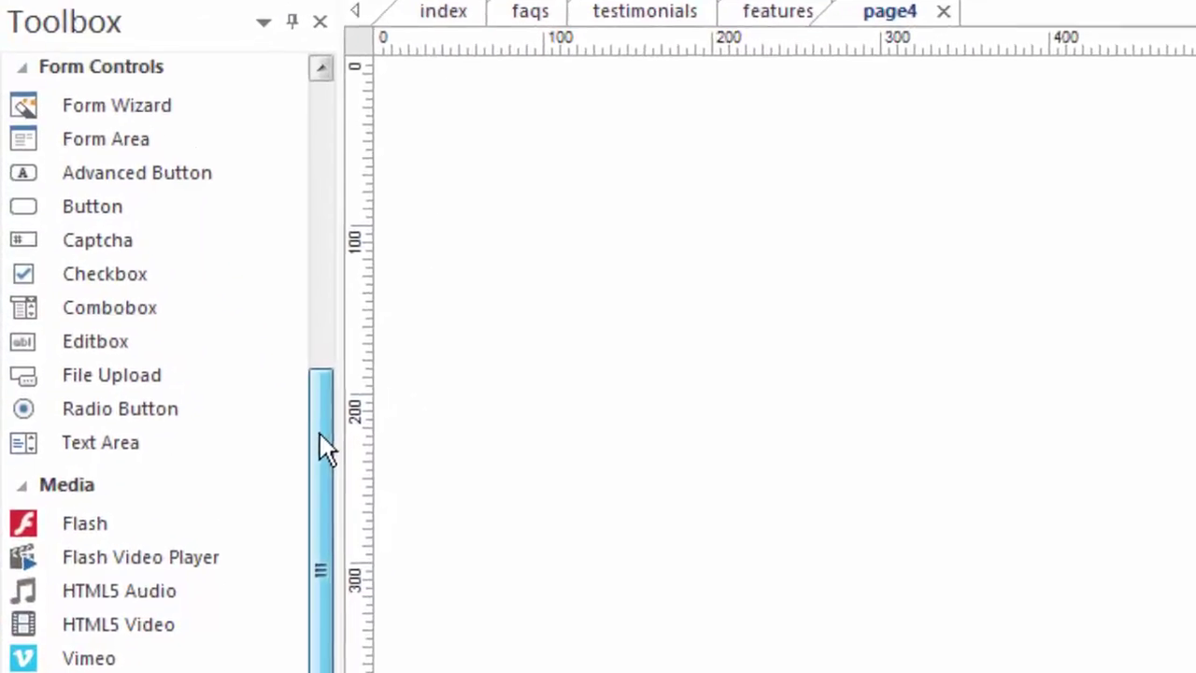
left_click_drag(319, 431, 321, 417)
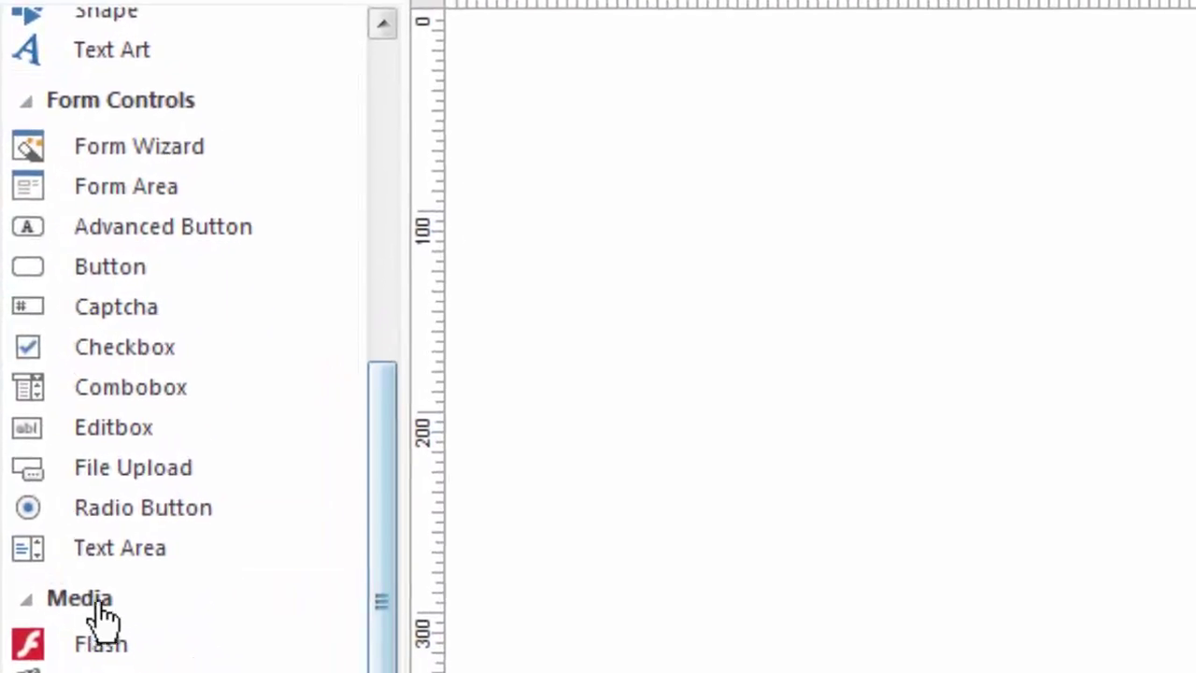
left_click_drag(430, 593, 37, 65)
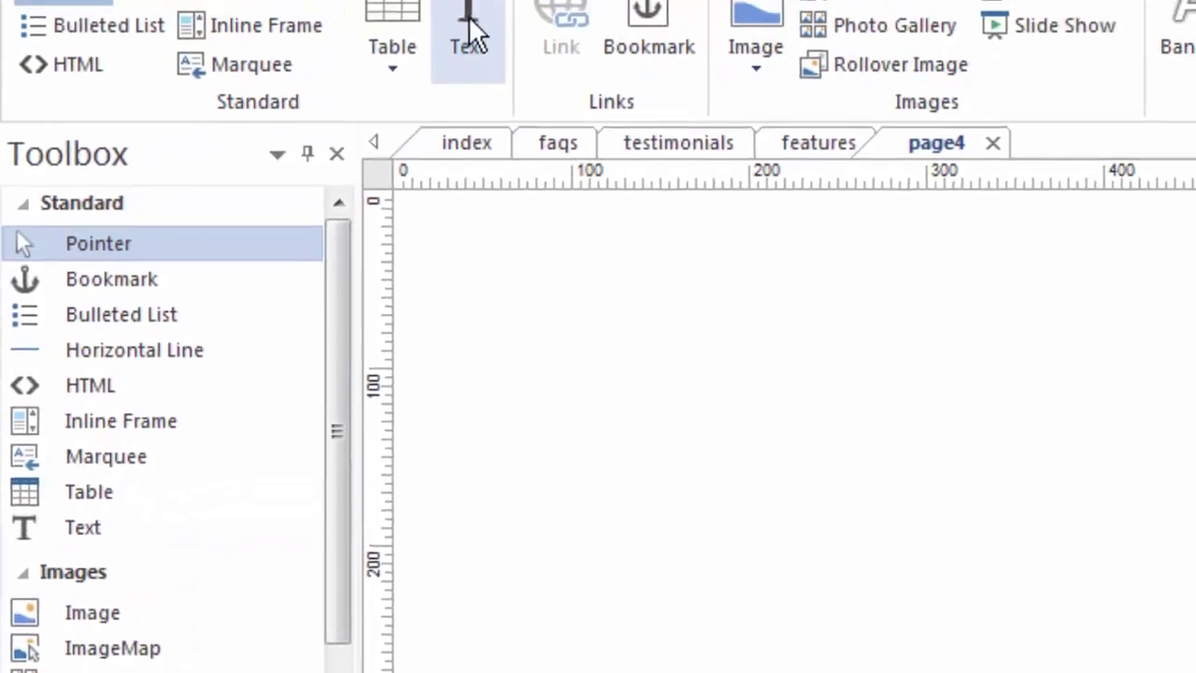
Step: Draw a text box about 190 px wide near the upper left corner of page4 and move it slightly down
left_click_drag(468, 28, 491, 286)
left_click_drag(460, 52, 472, 42)
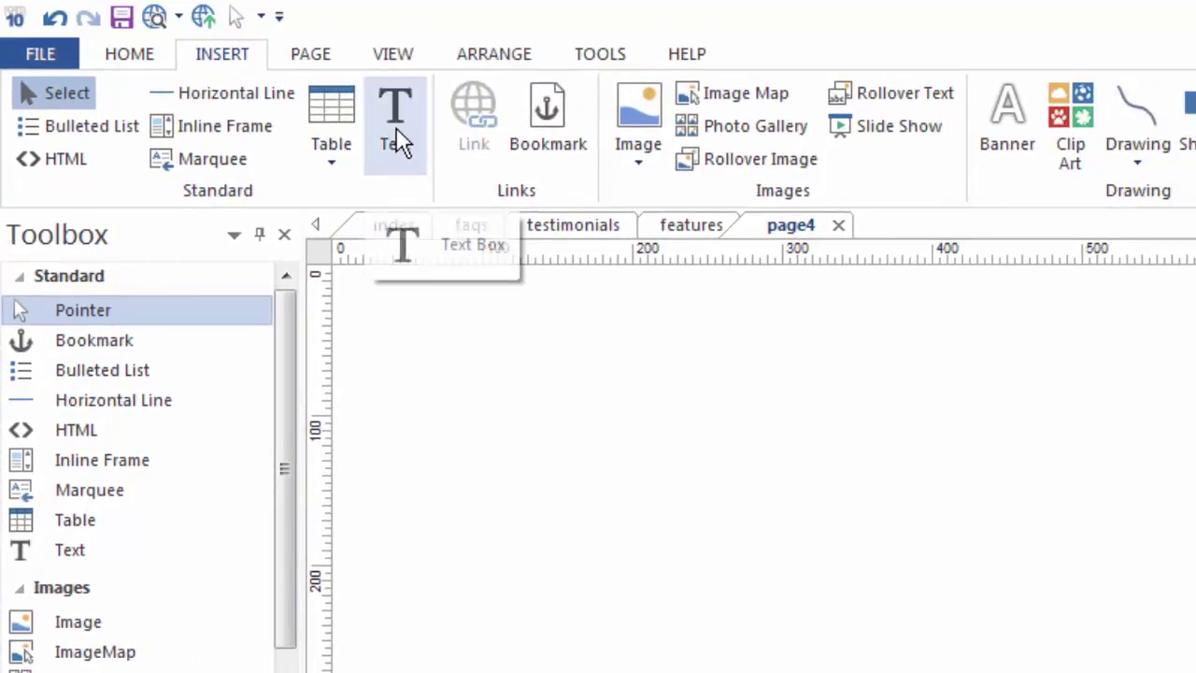
left_click_drag(401, 142, 395, 139)
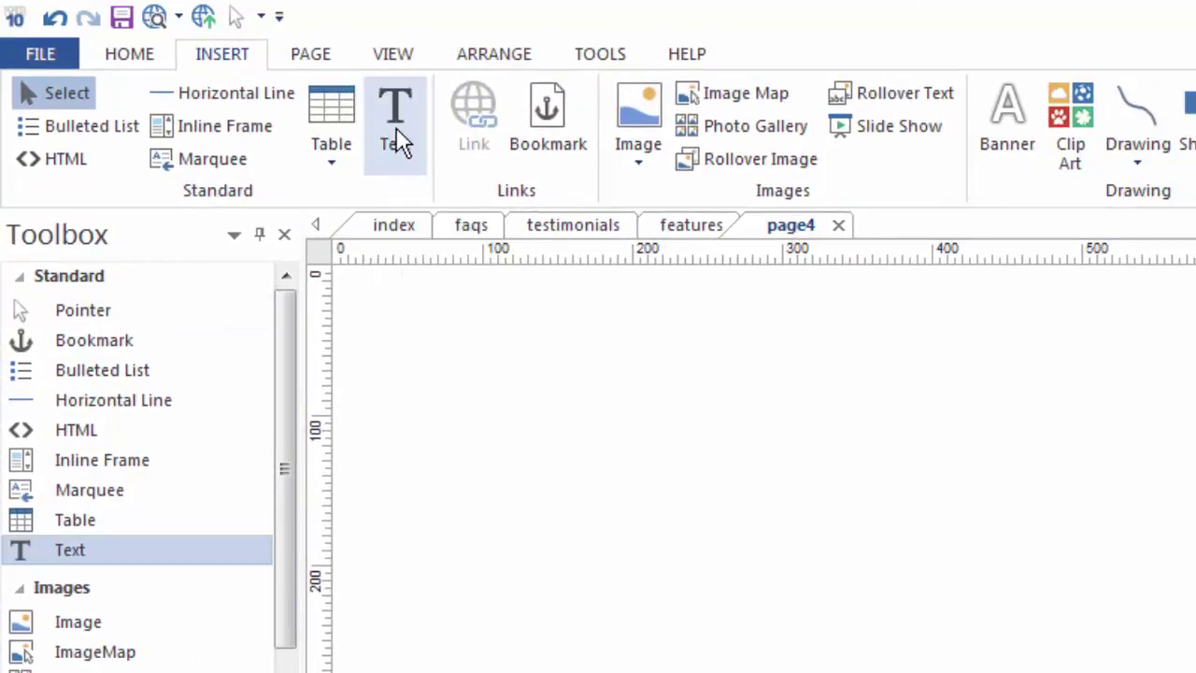
mouse_move(418, 350)
left_mouse_down()
mouse_move(655, 417)
mouse_move(699, 410)
left_mouse_up()
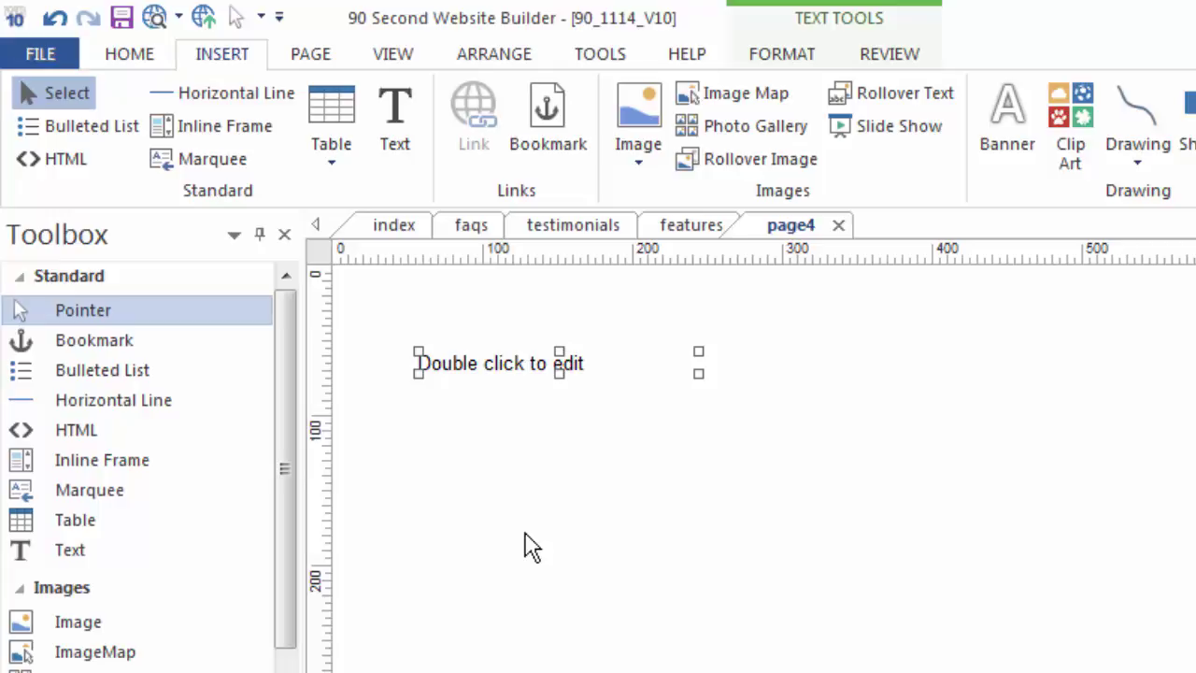
left_click_drag(566, 363, 590, 432)
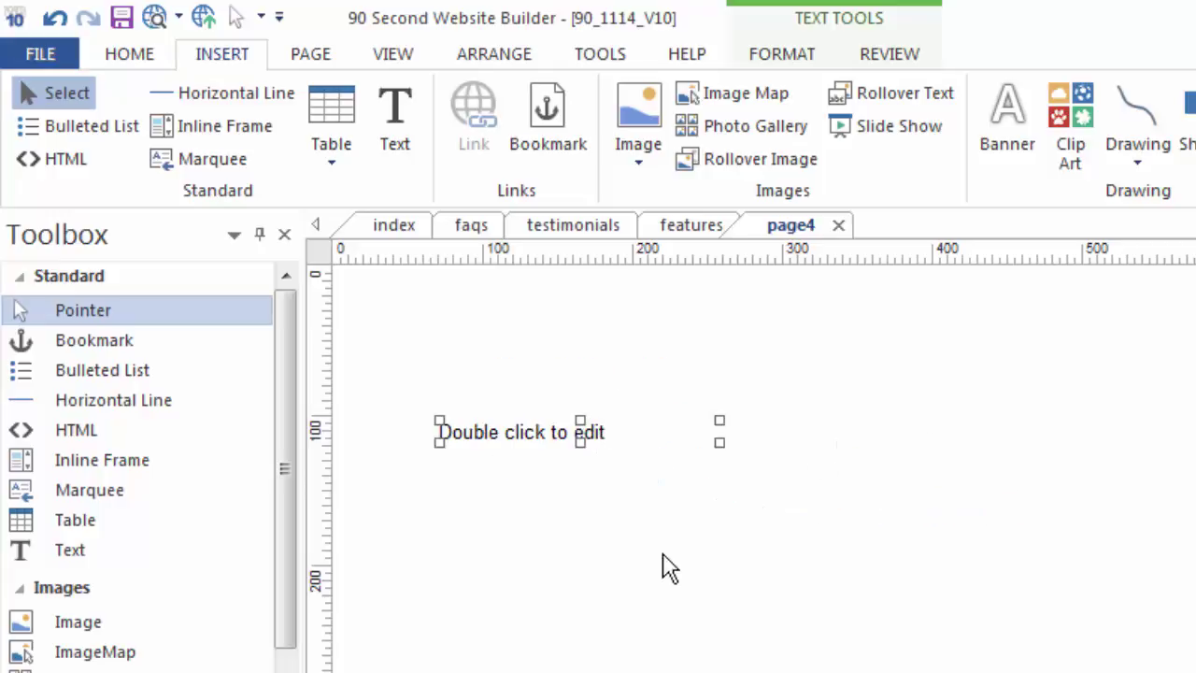
left_click(522, 532)
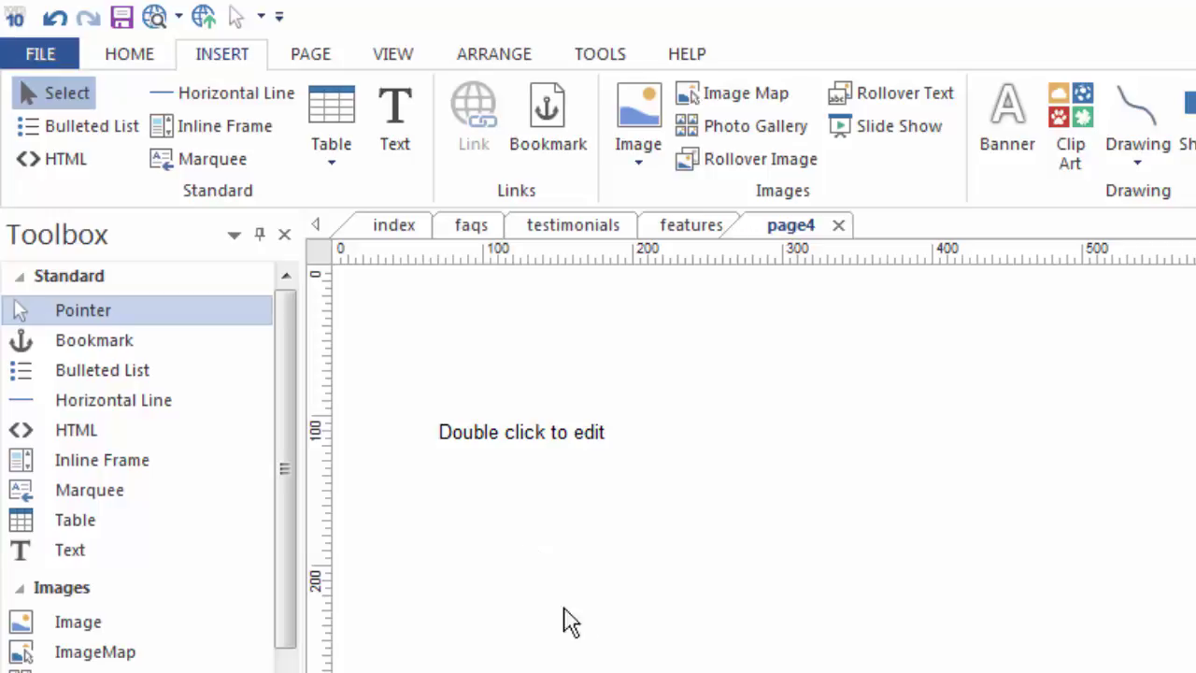
left_click(523, 445)
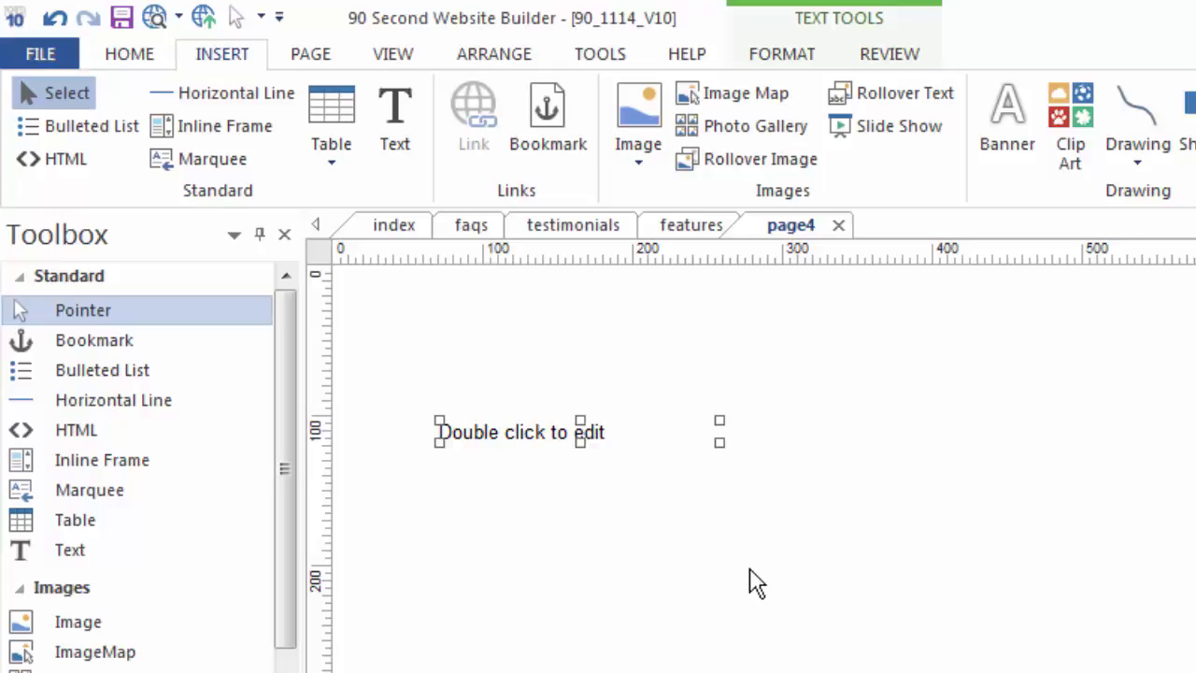
left_click(587, 432)
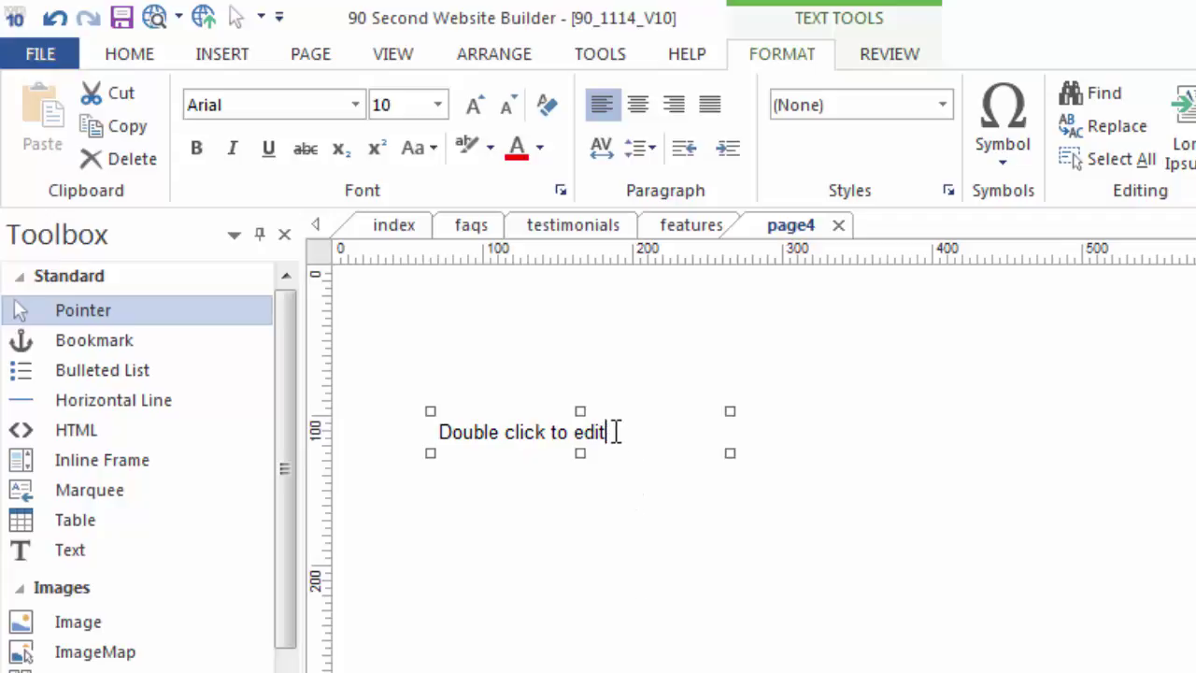
left_click_drag(597, 438, 410, 445)
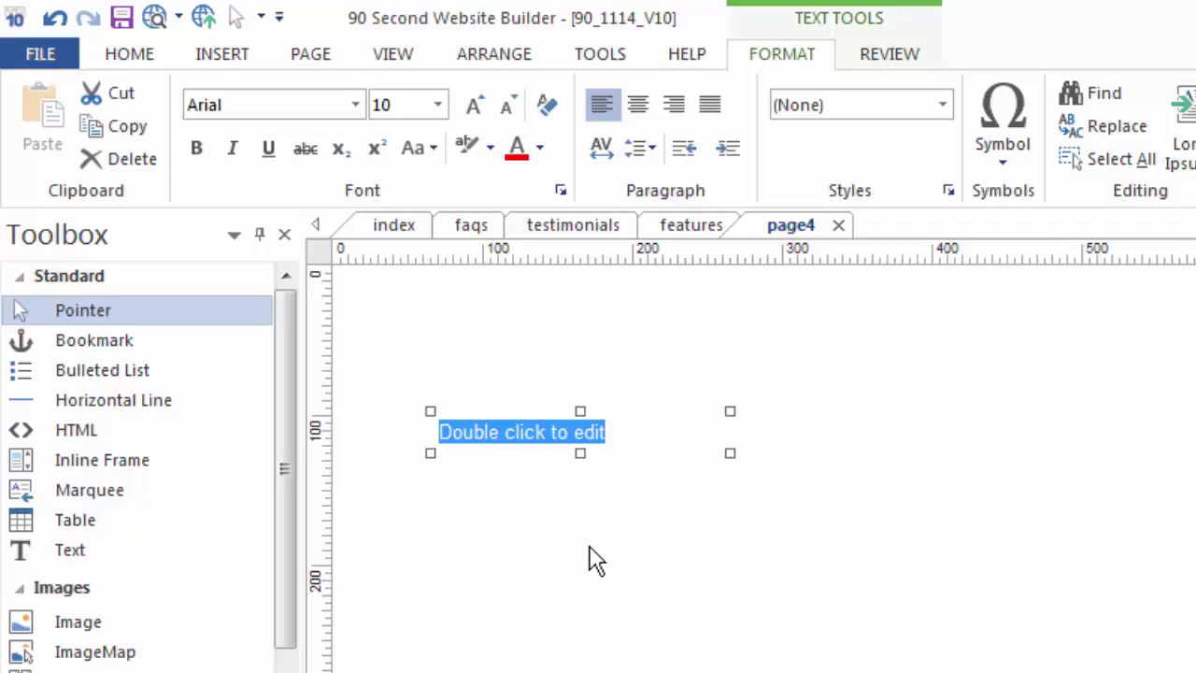
left_click(556, 549)
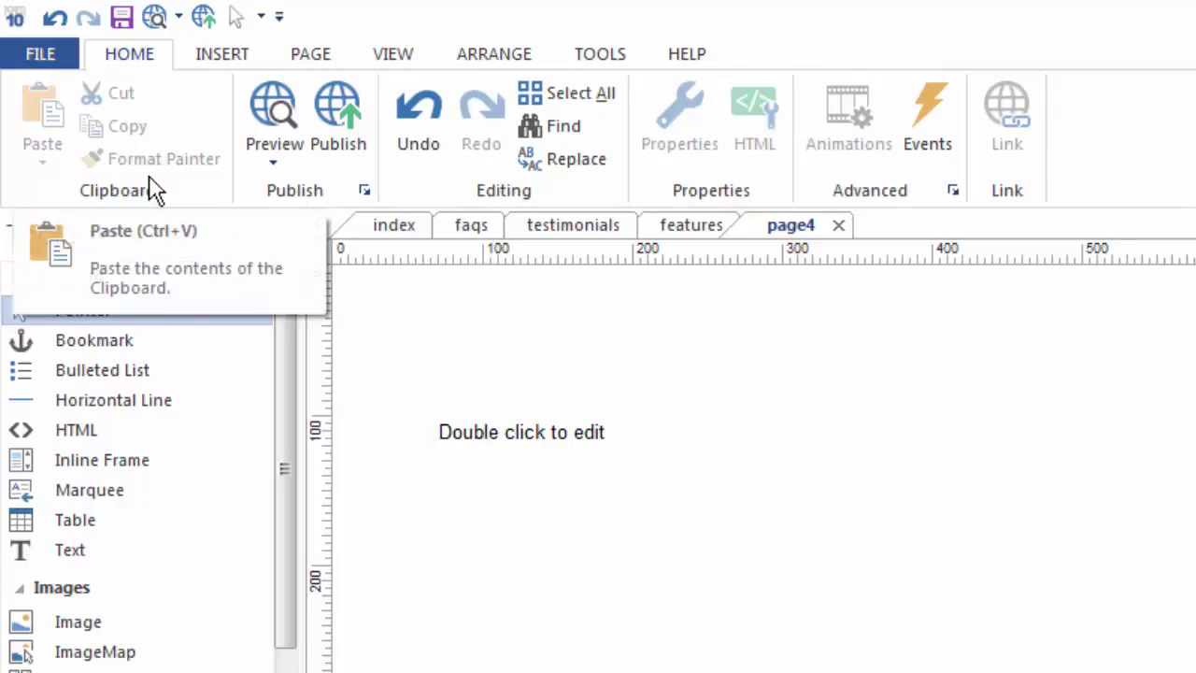
Step: Replace the text box's "Double click to edit" placeholder with one paragraph of Lorem Ipsum text
left_click(528, 439)
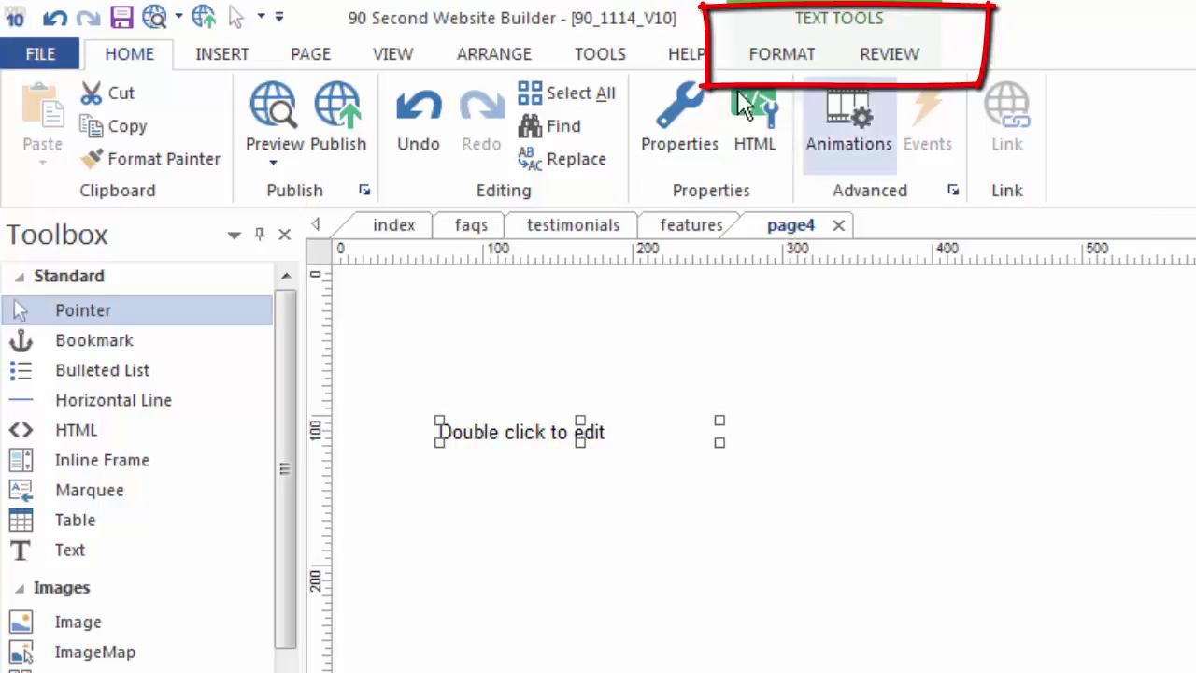
double_click(615, 432)
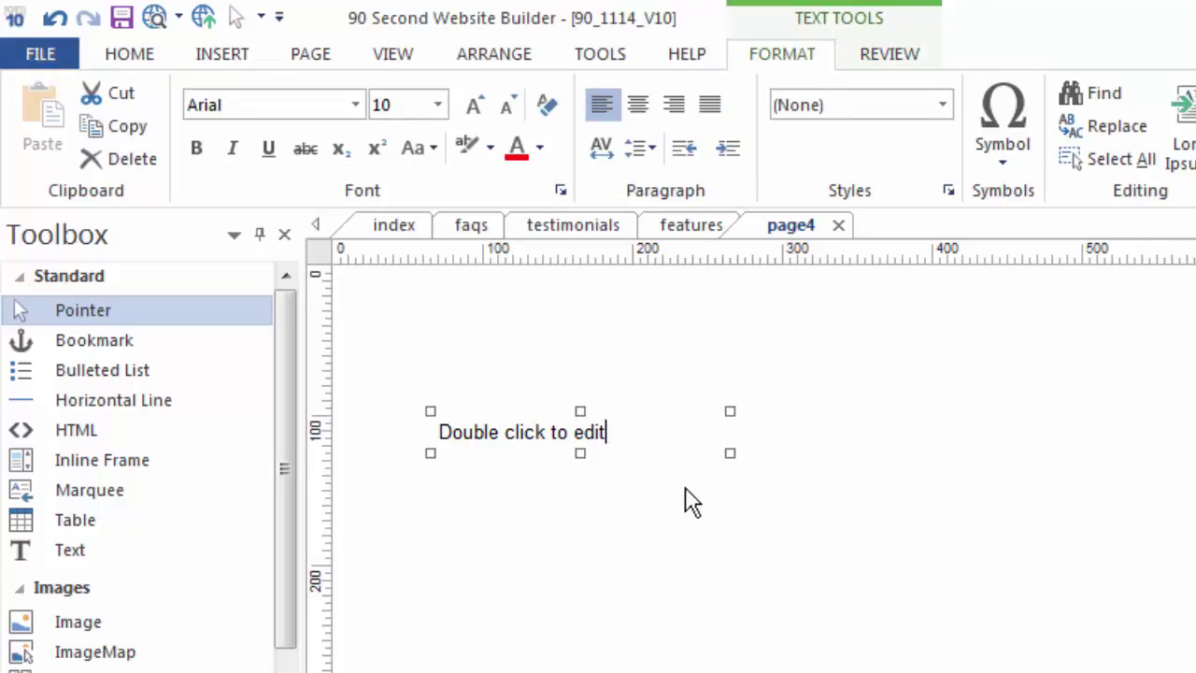
left_click_drag(617, 435, 430, 432)
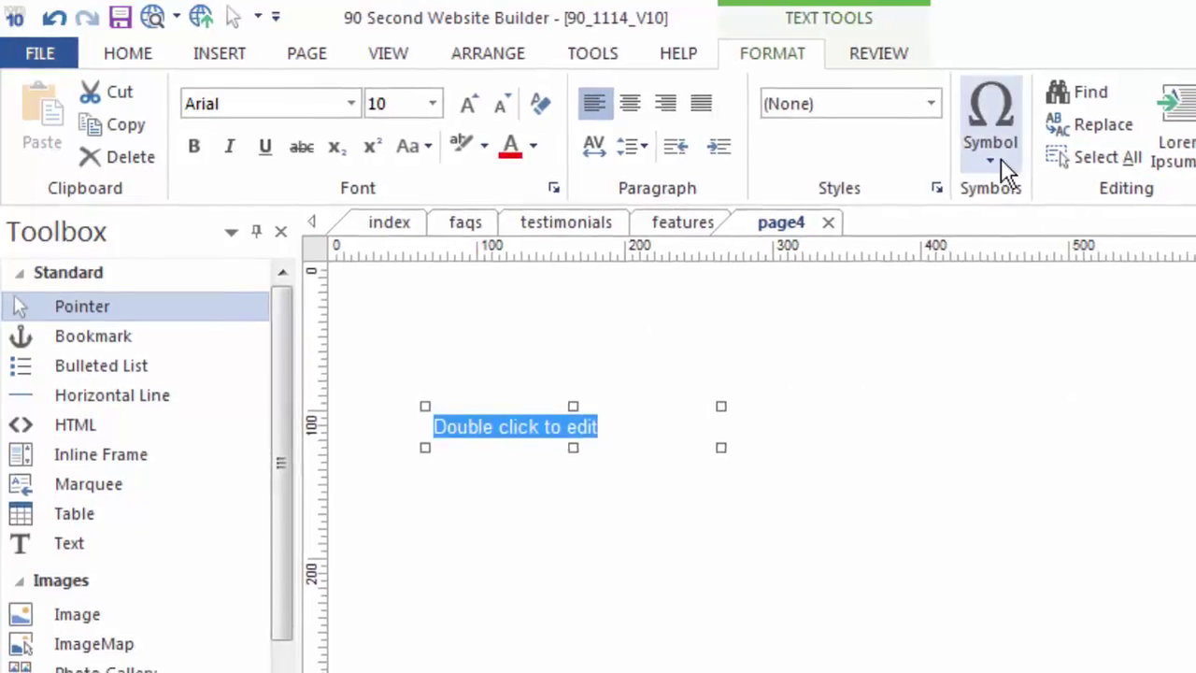
left_click(1005, 164)
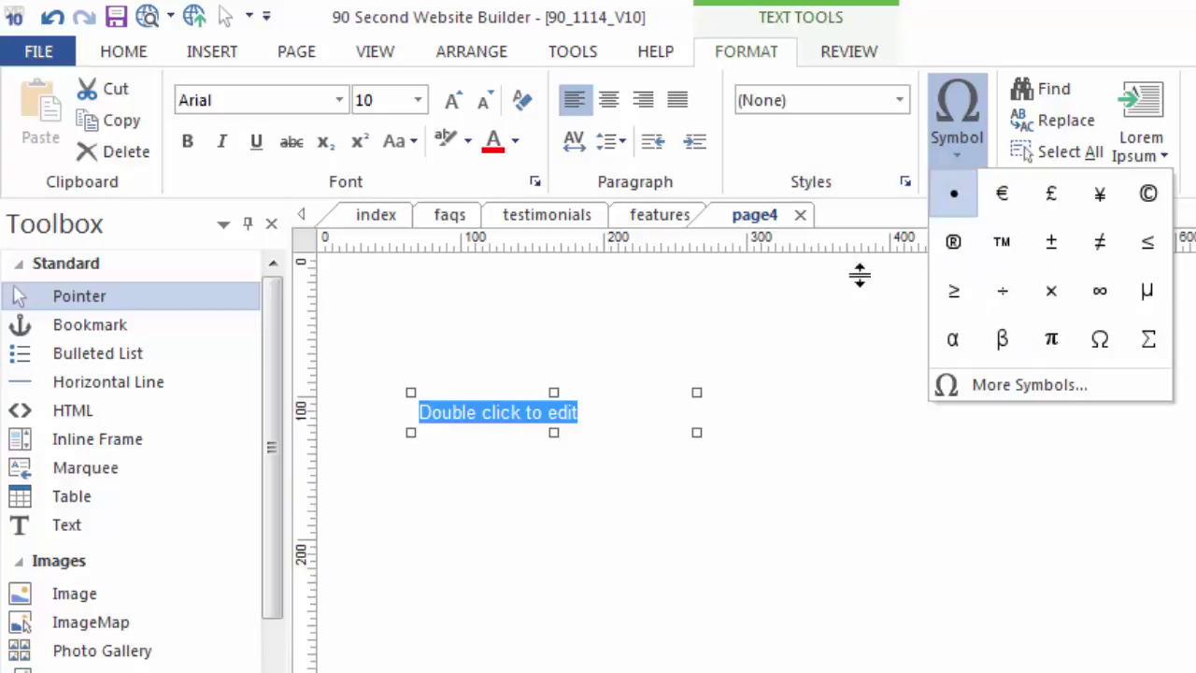
left_click(915, 575)
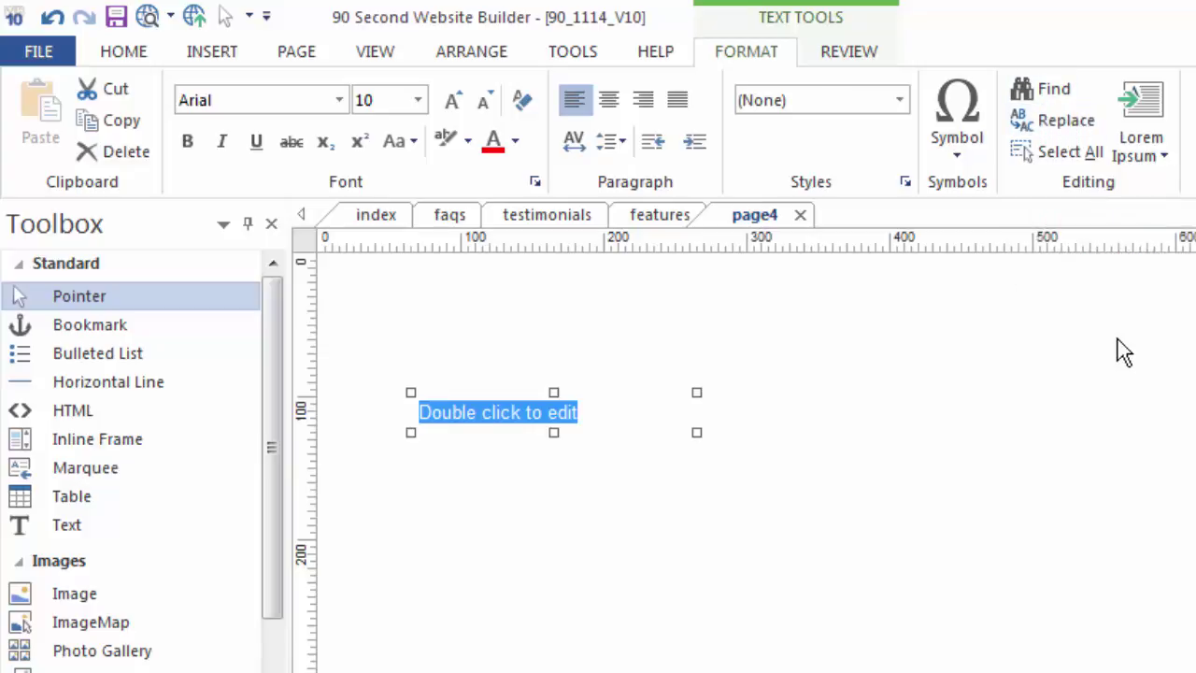
left_click(1164, 155)
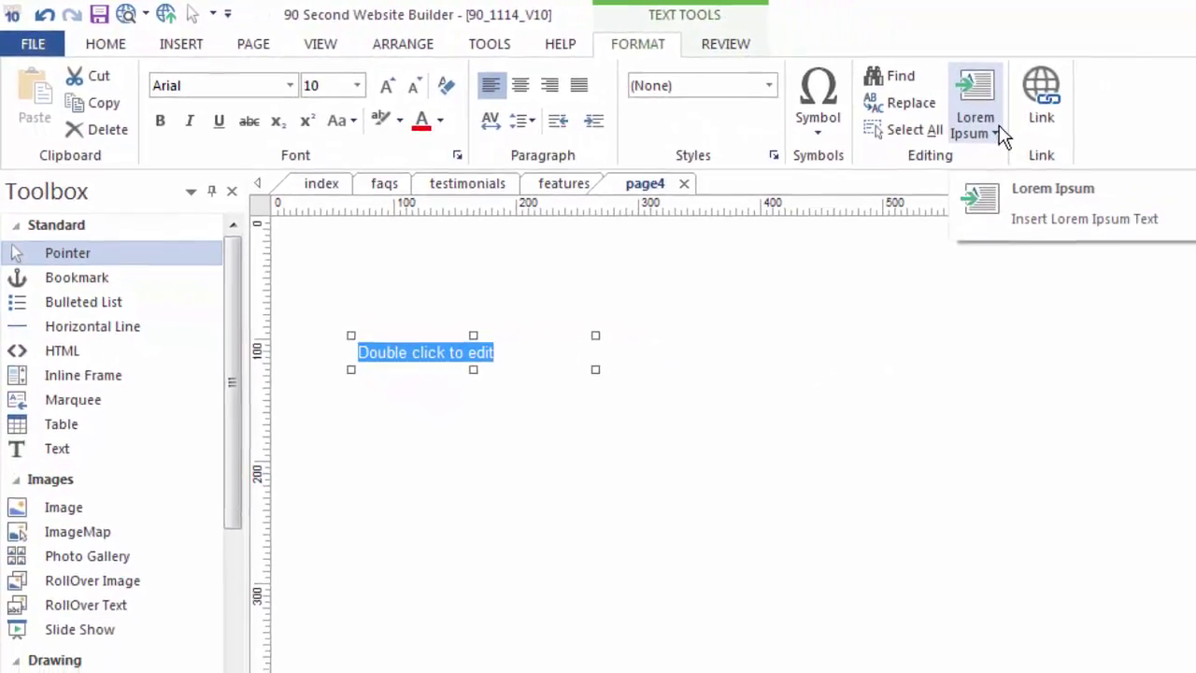
left_click(993, 183)
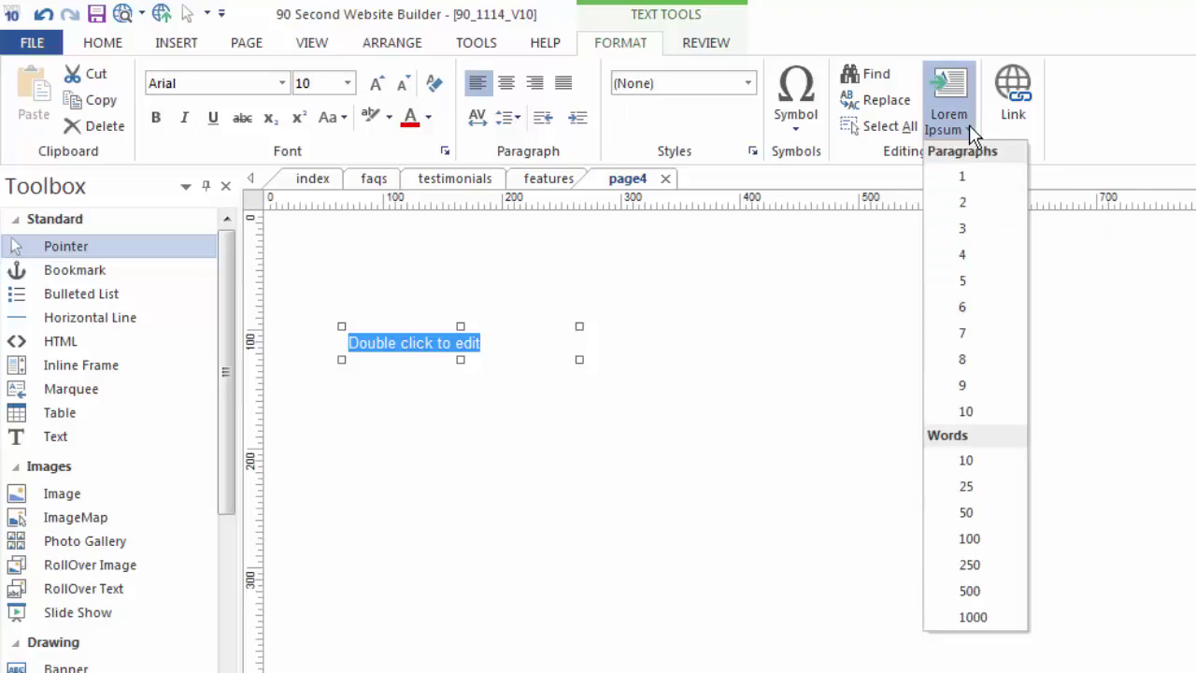
left_click(964, 178)
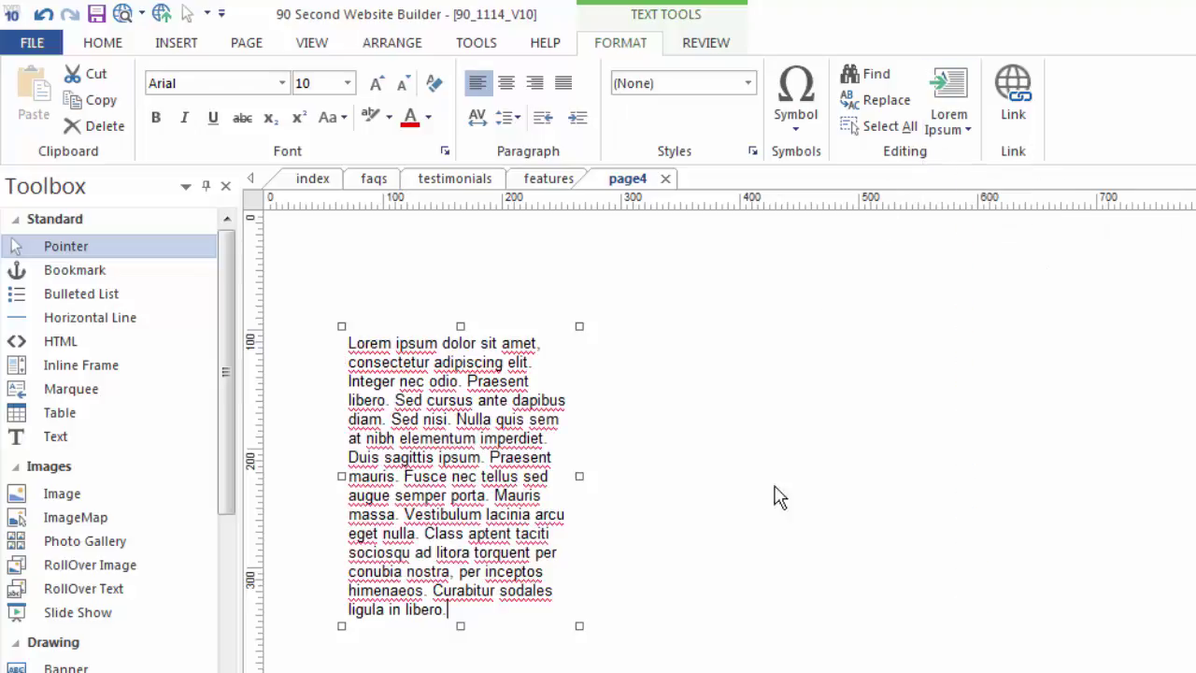
key("Escape")
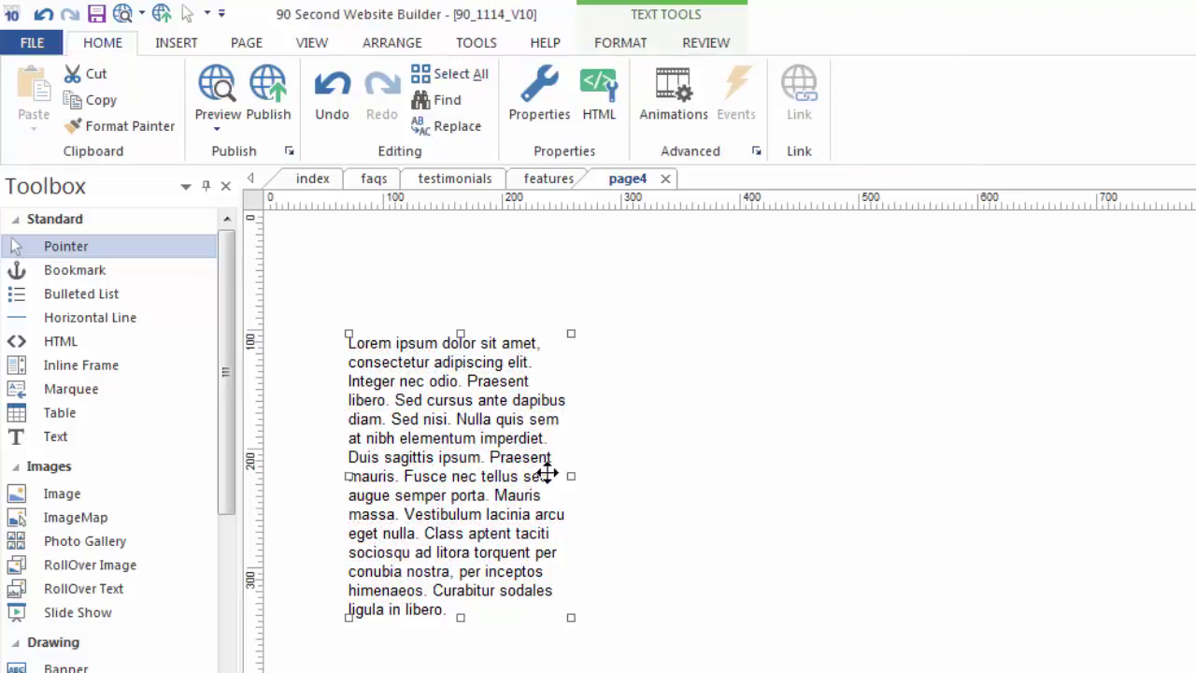
Step: Widen the Lorem Ipsum text box to about 235 px and reposition it about 100 px from the page's left edge
left_click_drag(442, 427, 531, 438)
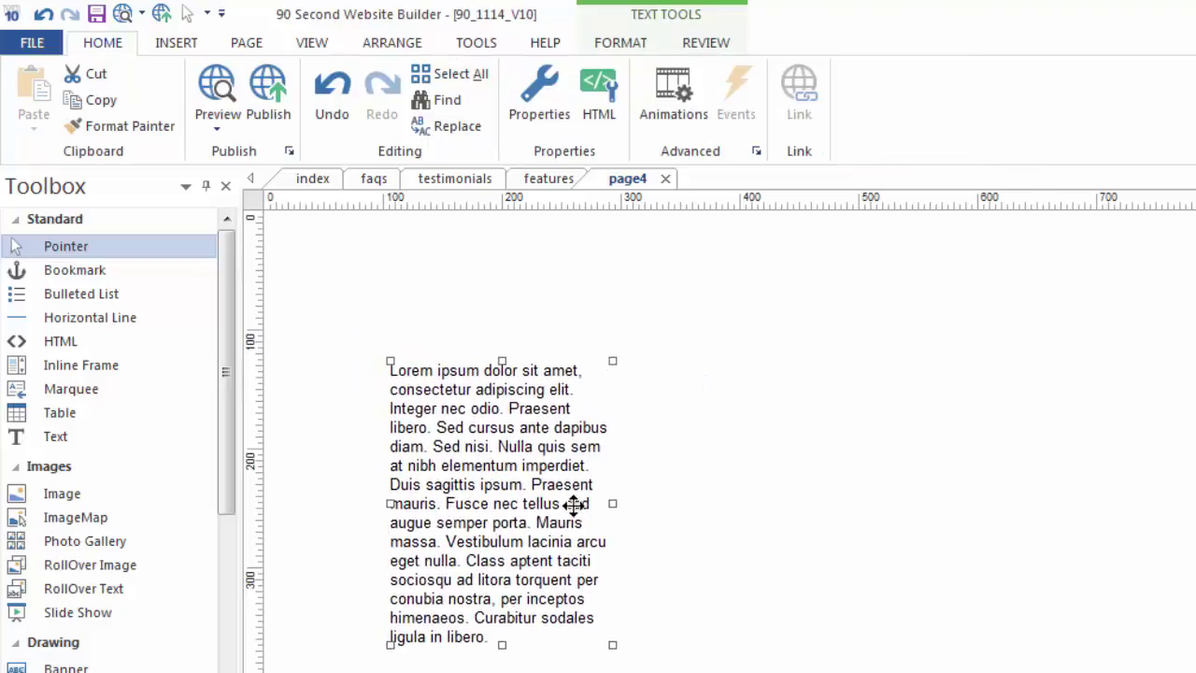
left_click_drag(611, 502, 670, 497)
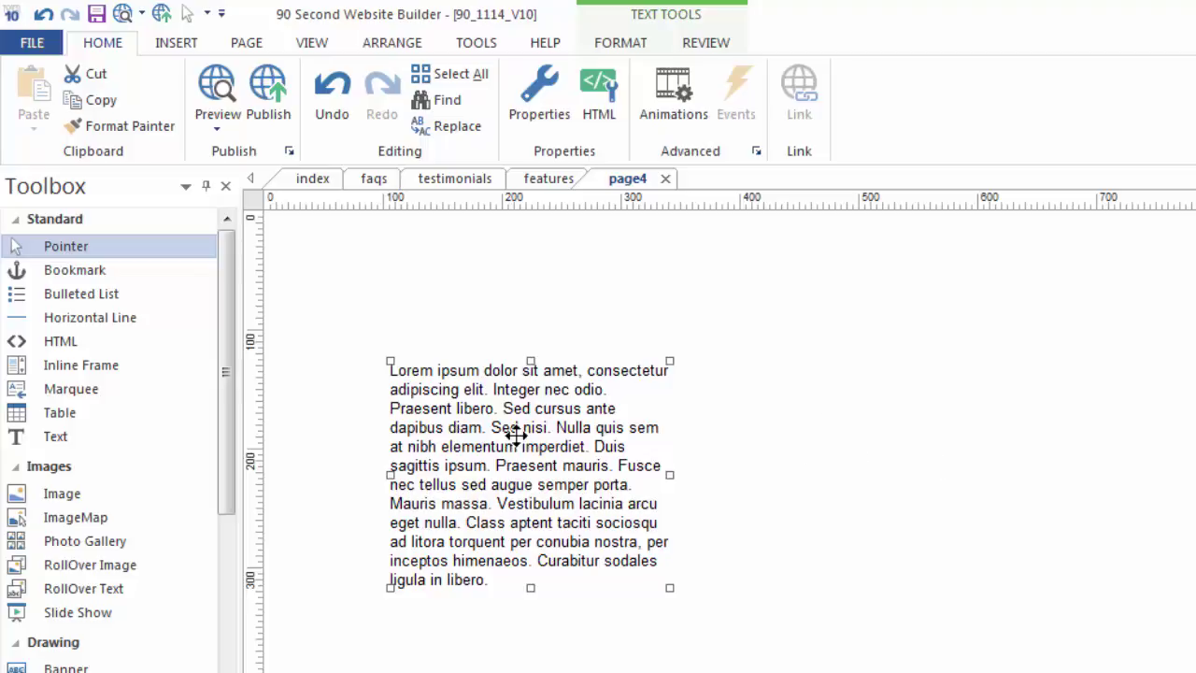
left_click_drag(516, 435, 509, 413)
left_click(673, 432)
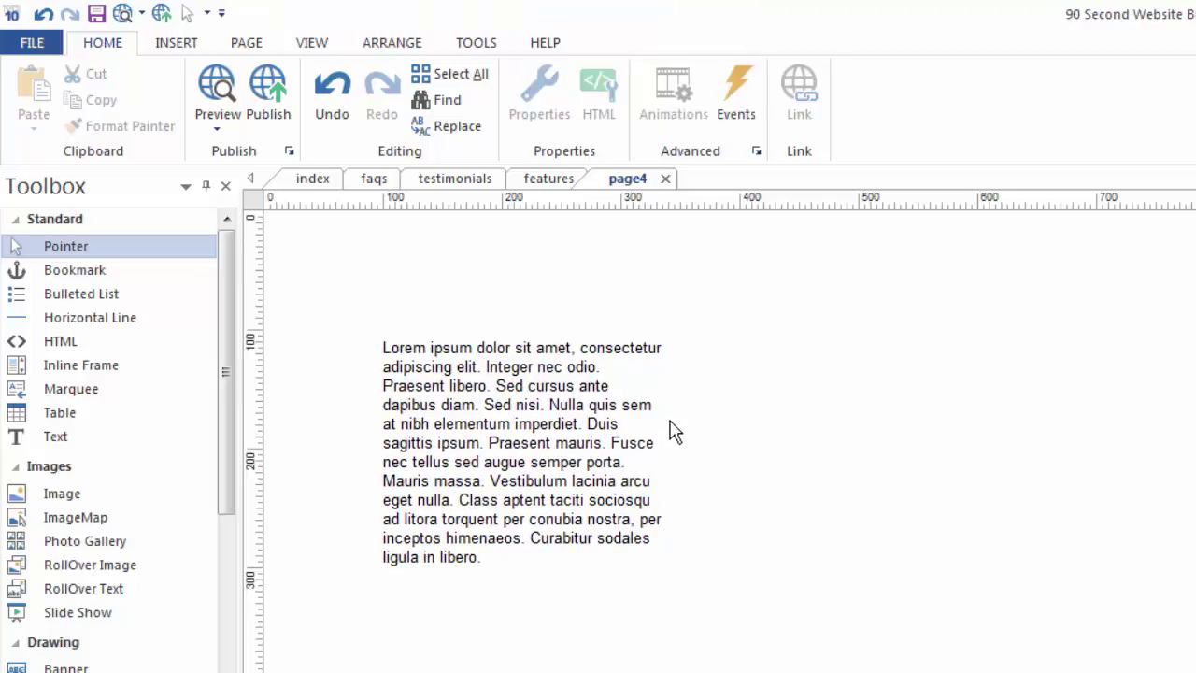
Step: Select the word "libero" in the paragraph's third line and view the fonts available for it
double_click(532, 399)
double_click(465, 386)
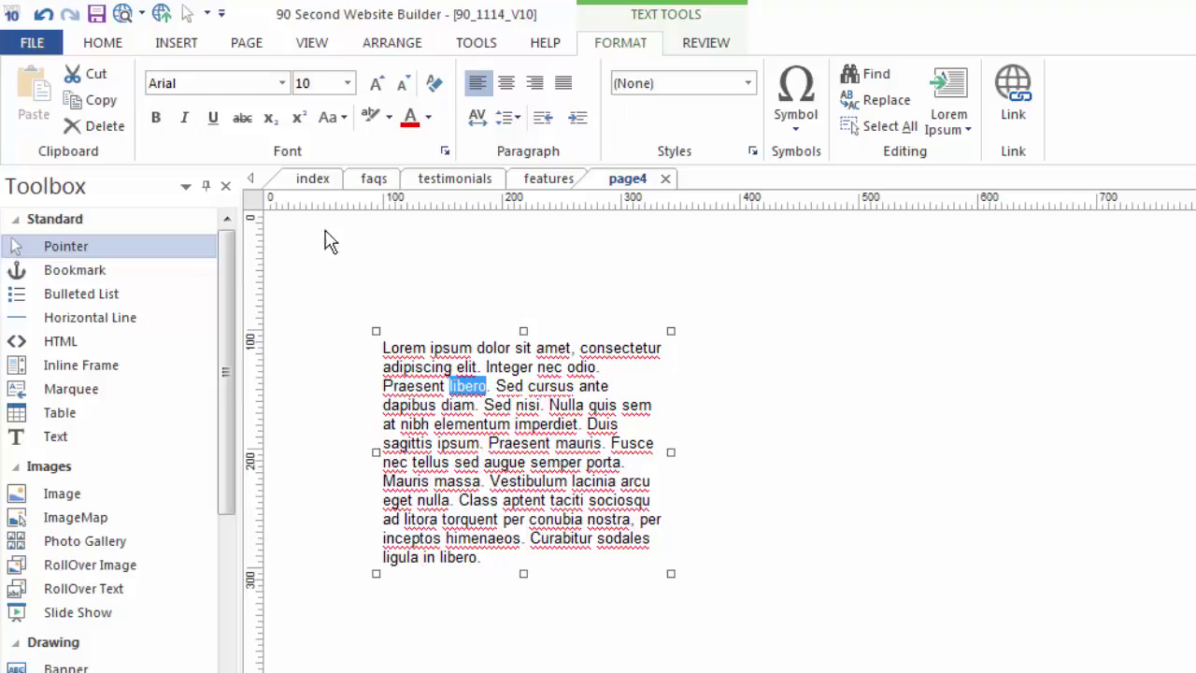
left_click(284, 84)
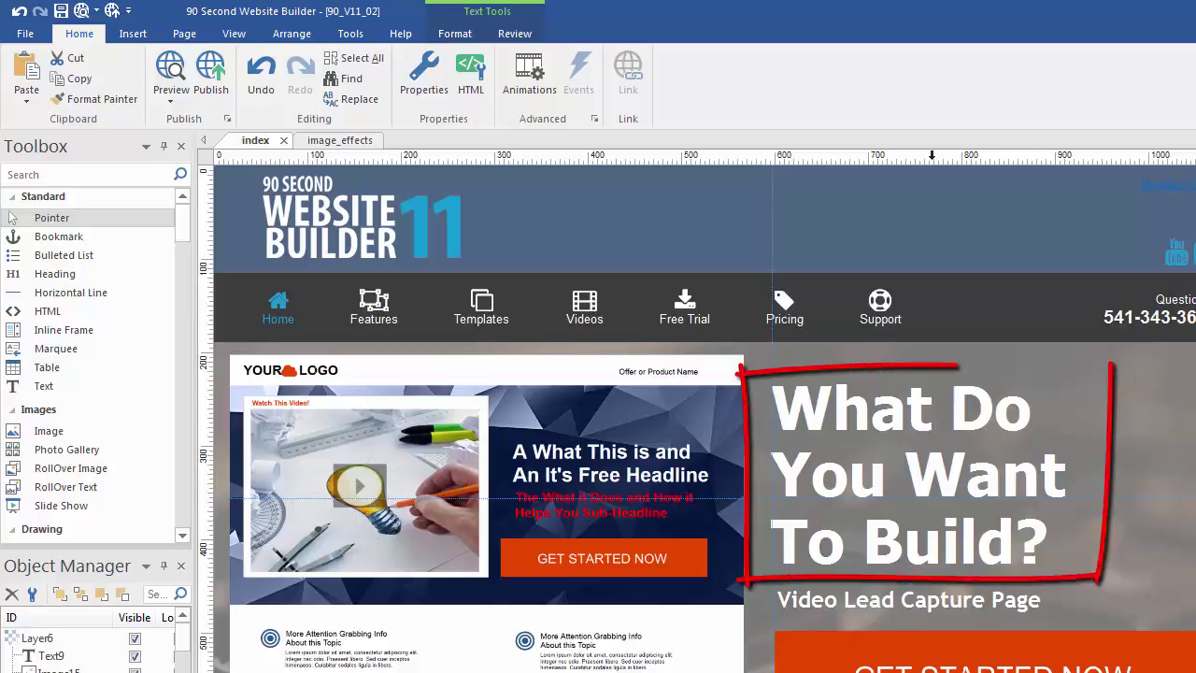
Step: Select the "What Do" headline text on the index page and check its font formatting
left_click(972, 413)
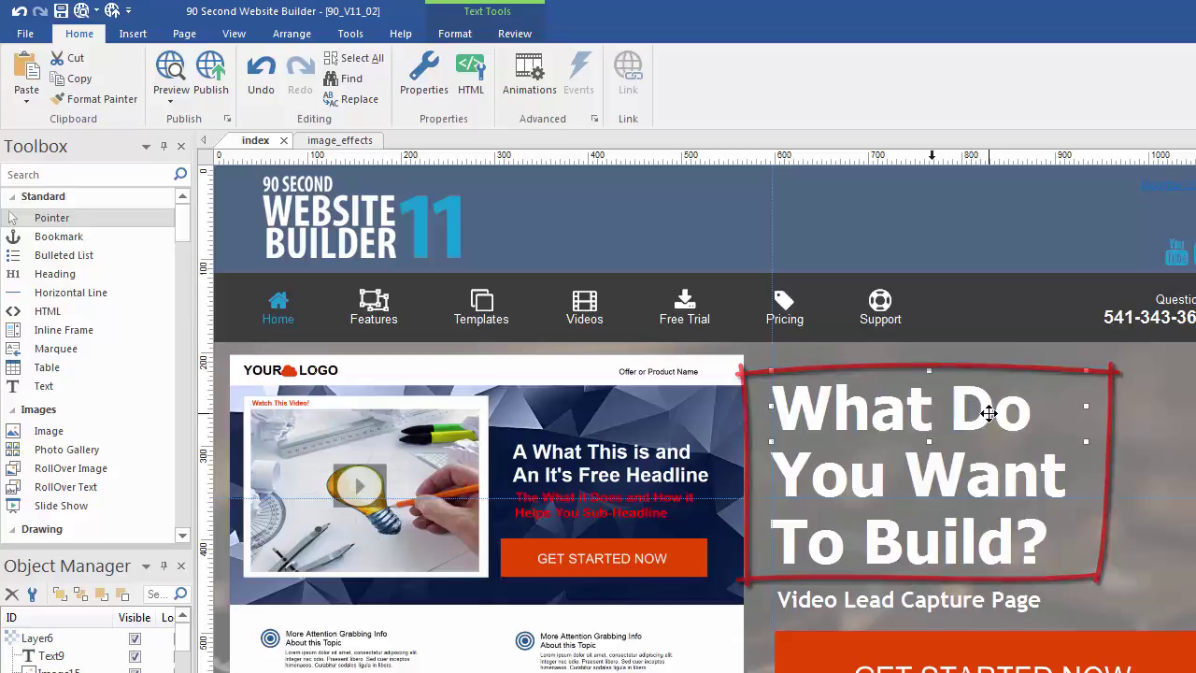
double_click(976, 411)
left_click_drag(1028, 408, 764, 403)
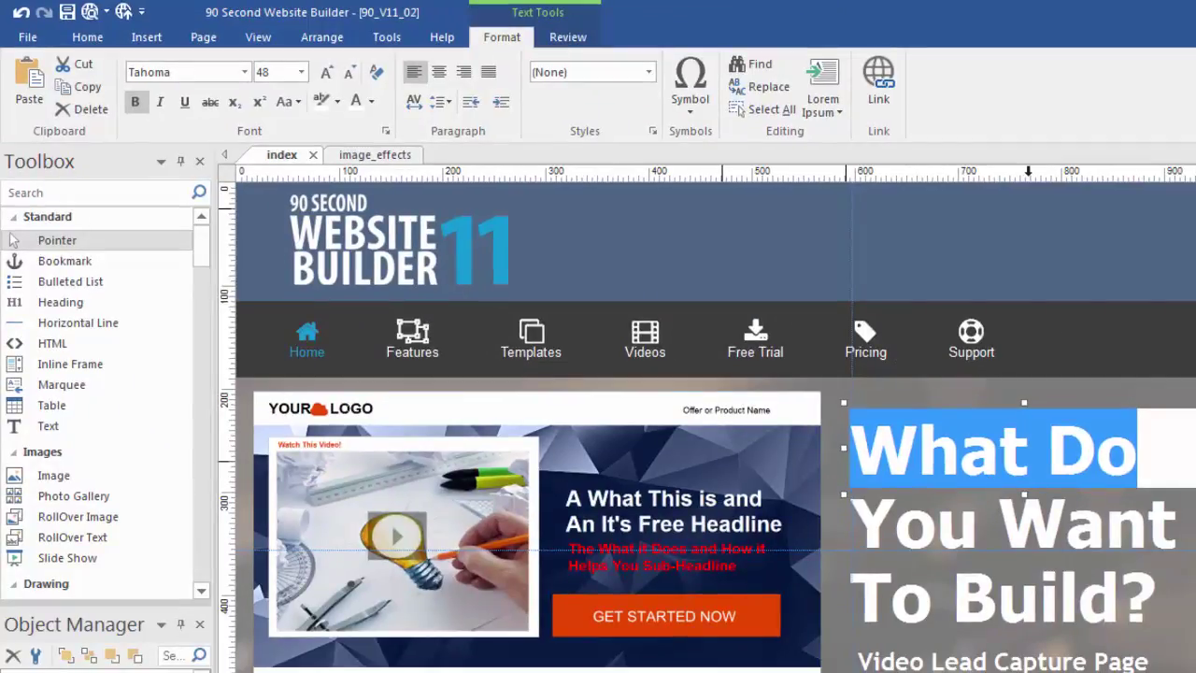
left_click(1081, 449)
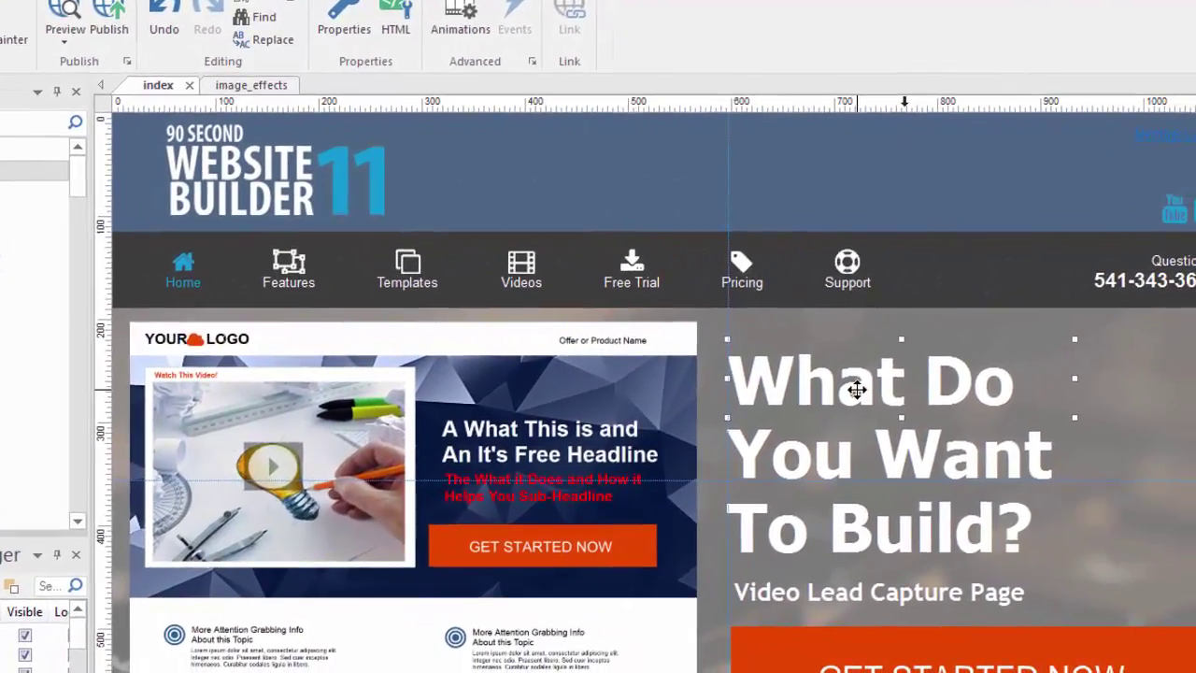
Step: Examine how the "What Do You Want To Build?" headline is built by selecting its lines one by one, and view the text below it
left_click(846, 458)
left_click(845, 520)
left_click(836, 458)
left_click(825, 393)
left_click(836, 458)
left_click(838, 522)
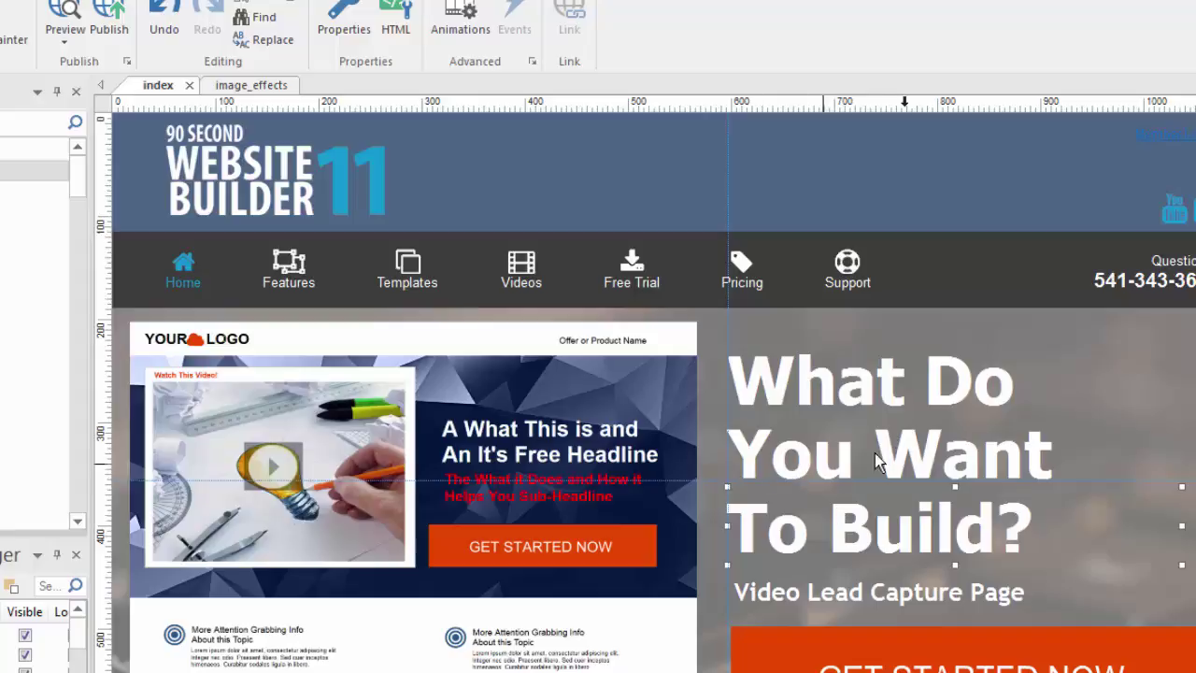
left_click(830, 375)
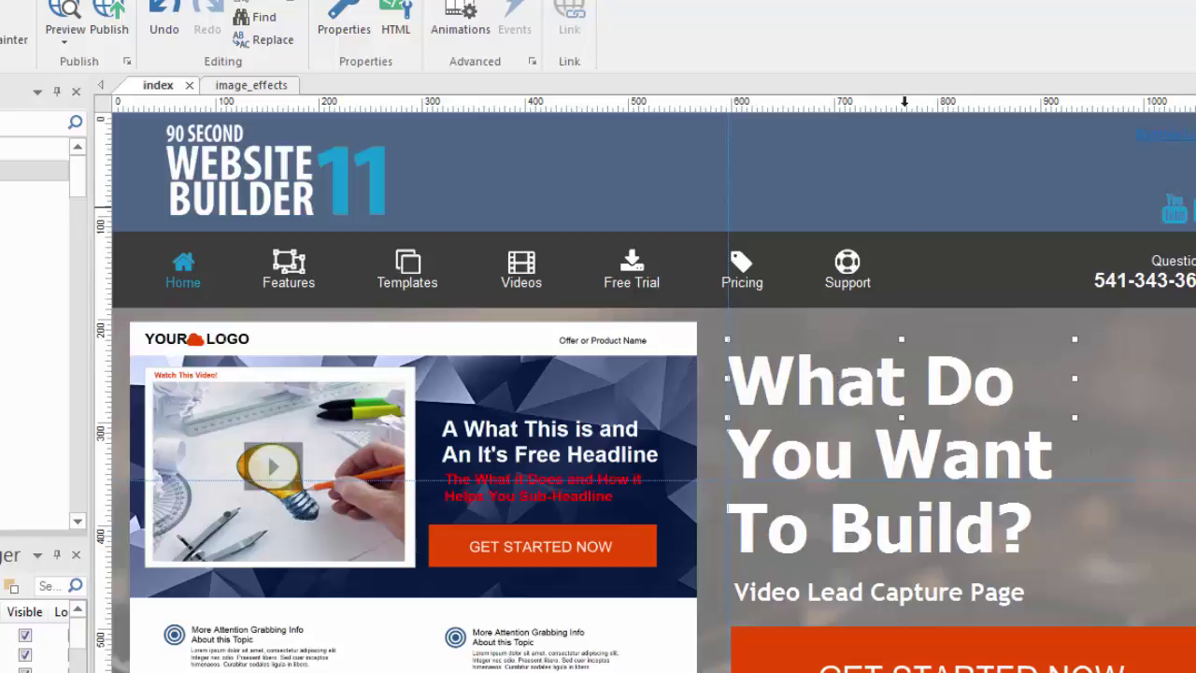
scroll(904, 379, "down", 5)
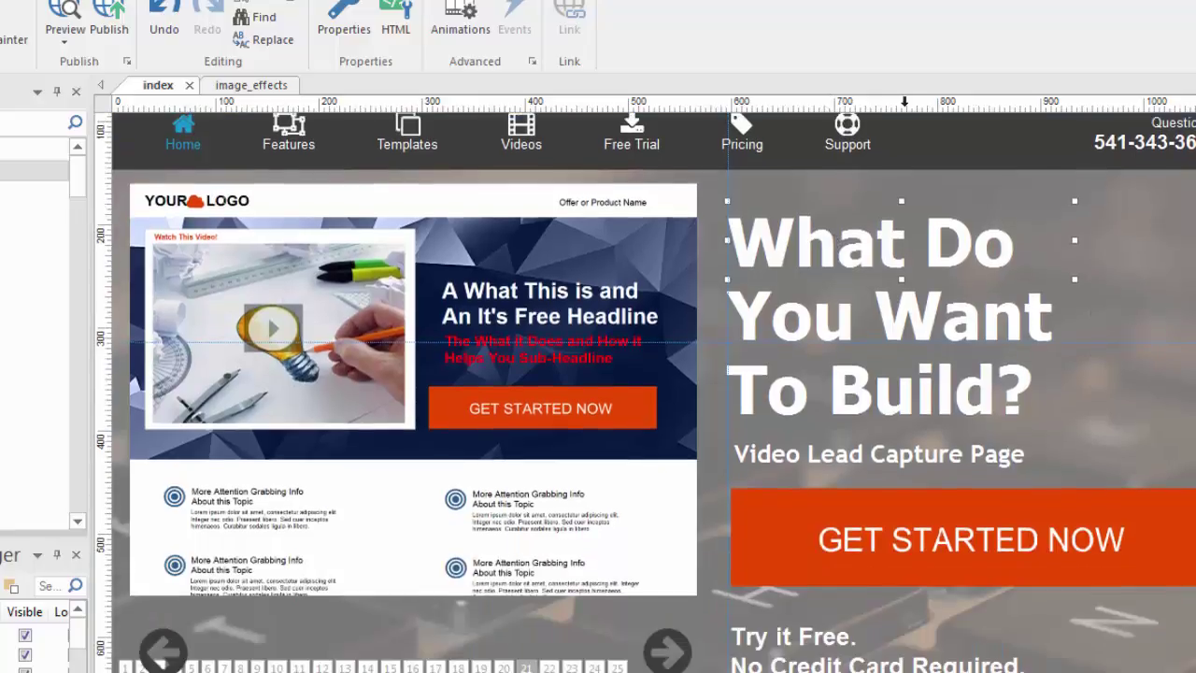
scroll(906, 311, "down", 1)
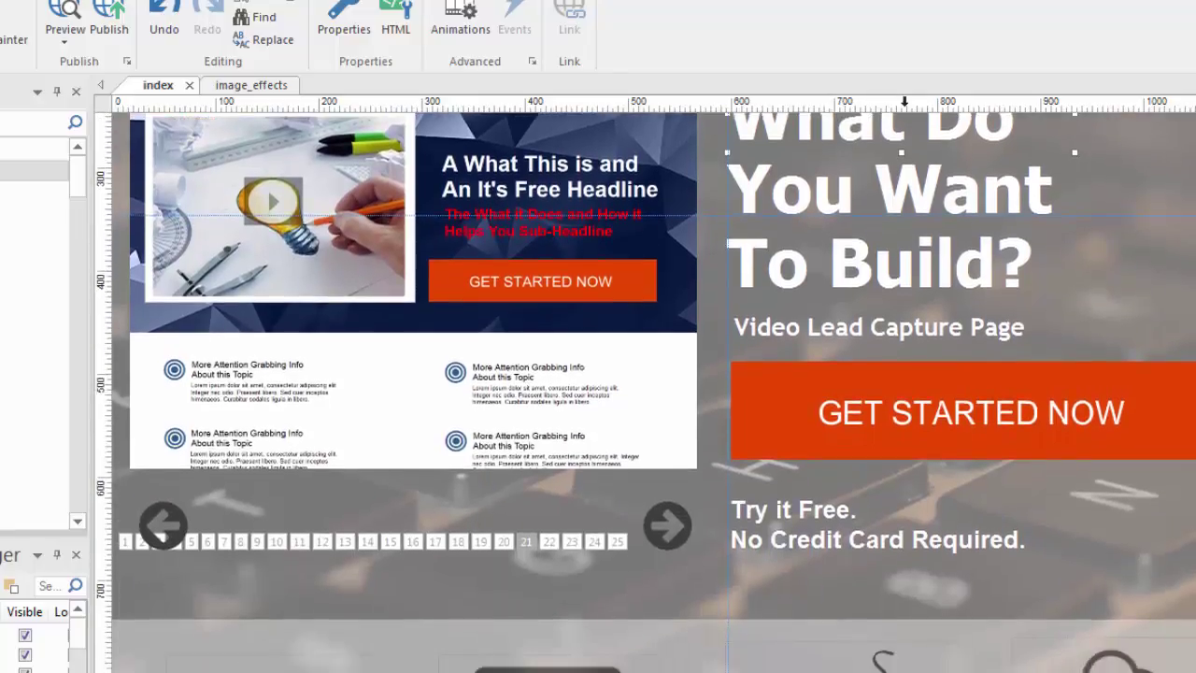
Step: Examine the separate text objects below the headline by selecting "Video Lead Capture Page", "Try it Free.", "Drag and Drop Easy" and its "Learn More" link
left_click(906, 308)
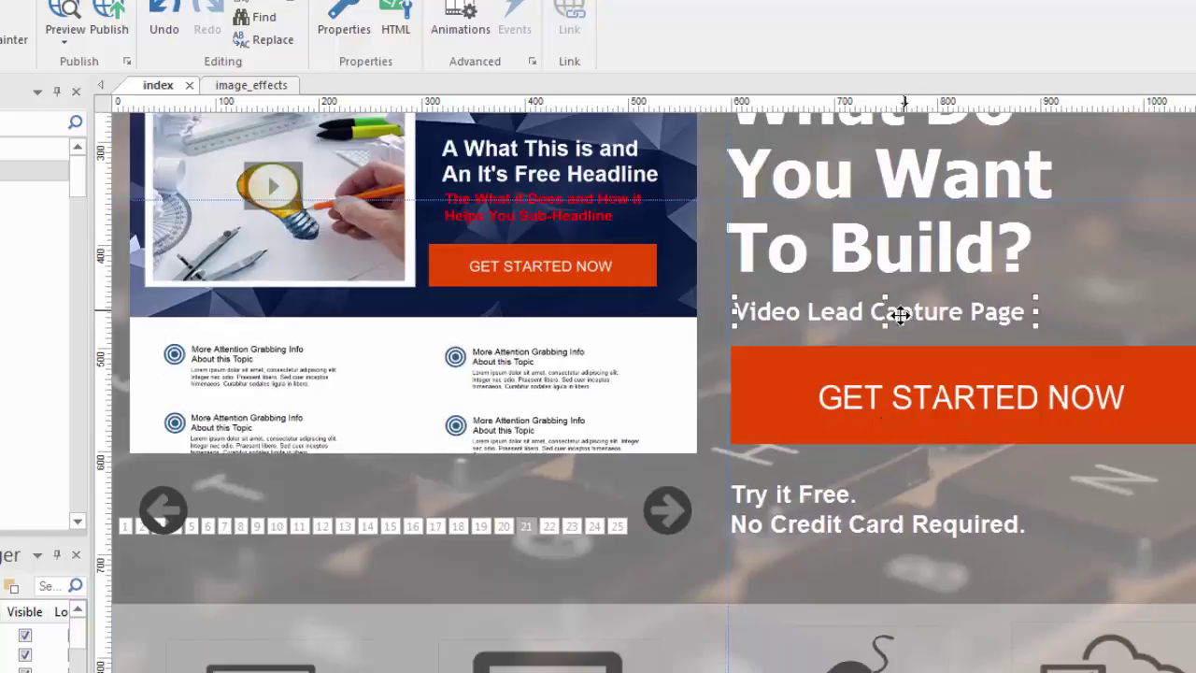
left_click(845, 509)
scroll(746, 449, "down", 8)
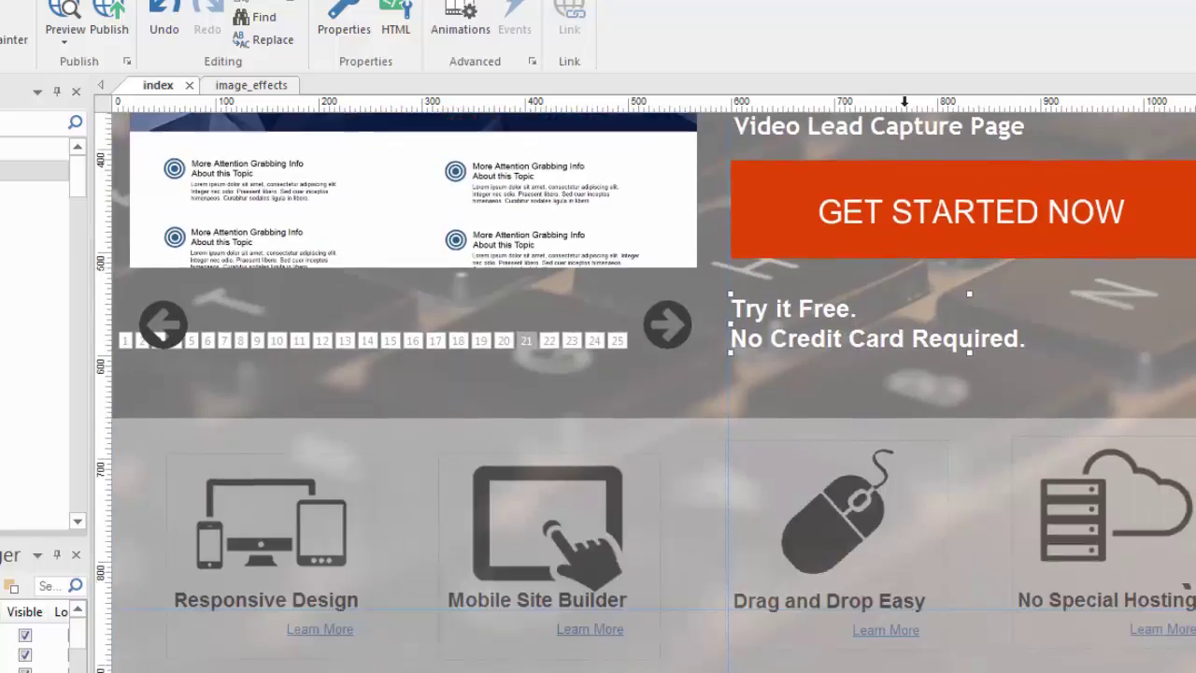
left_click(773, 398)
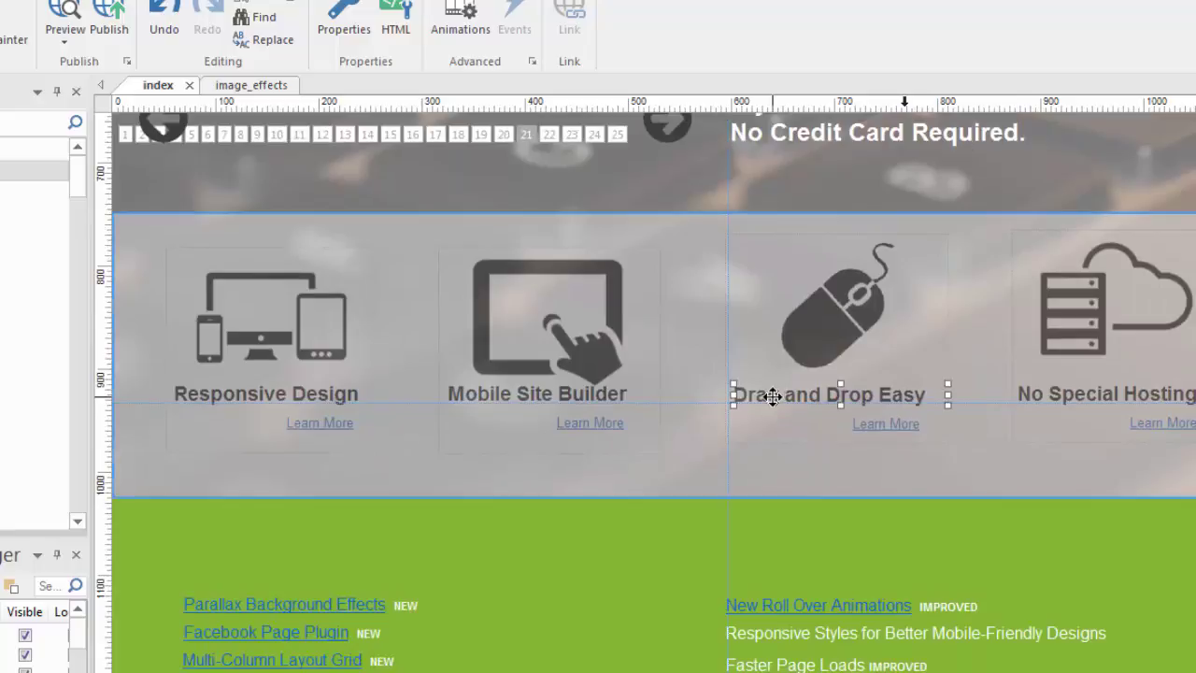
left_click(888, 425)
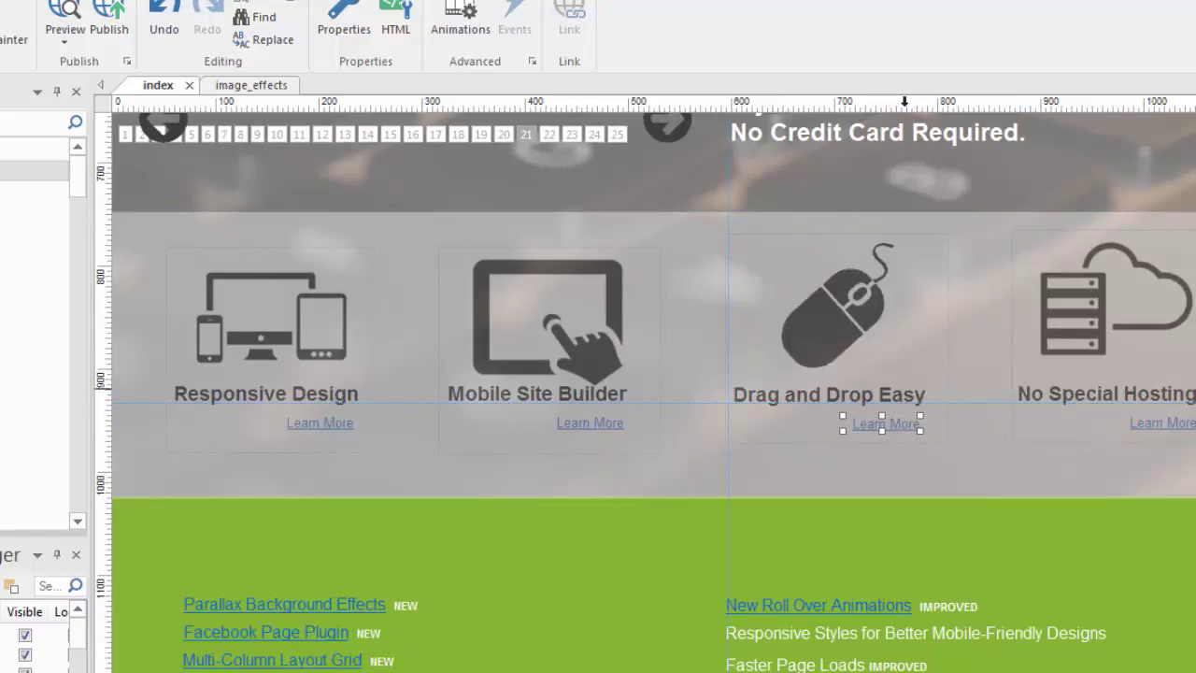
scroll(645, 392, "down", 5)
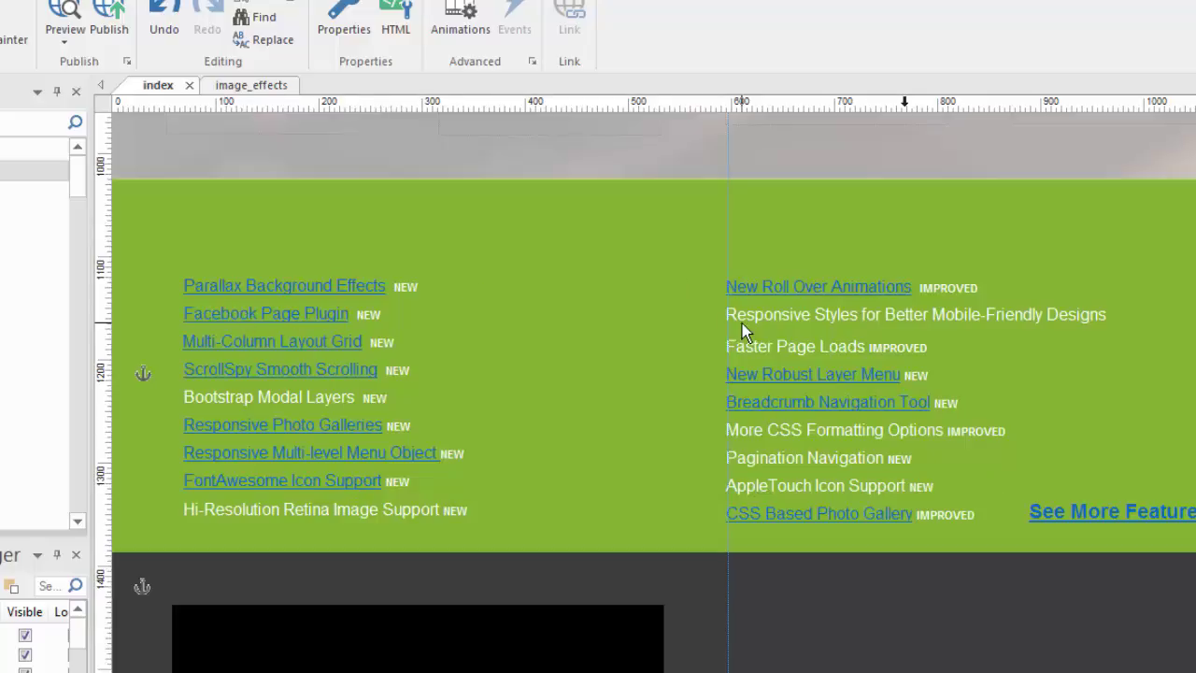
Step: Shift the middle vertical guide slightly so it lines up with the left edge of the second feature column in the green section
left_click(830, 314)
left_click(813, 279)
mouse_move(727, 173)
left_mouse_down()
mouse_move(698, 173)
mouse_move(727, 174)
left_mouse_up()
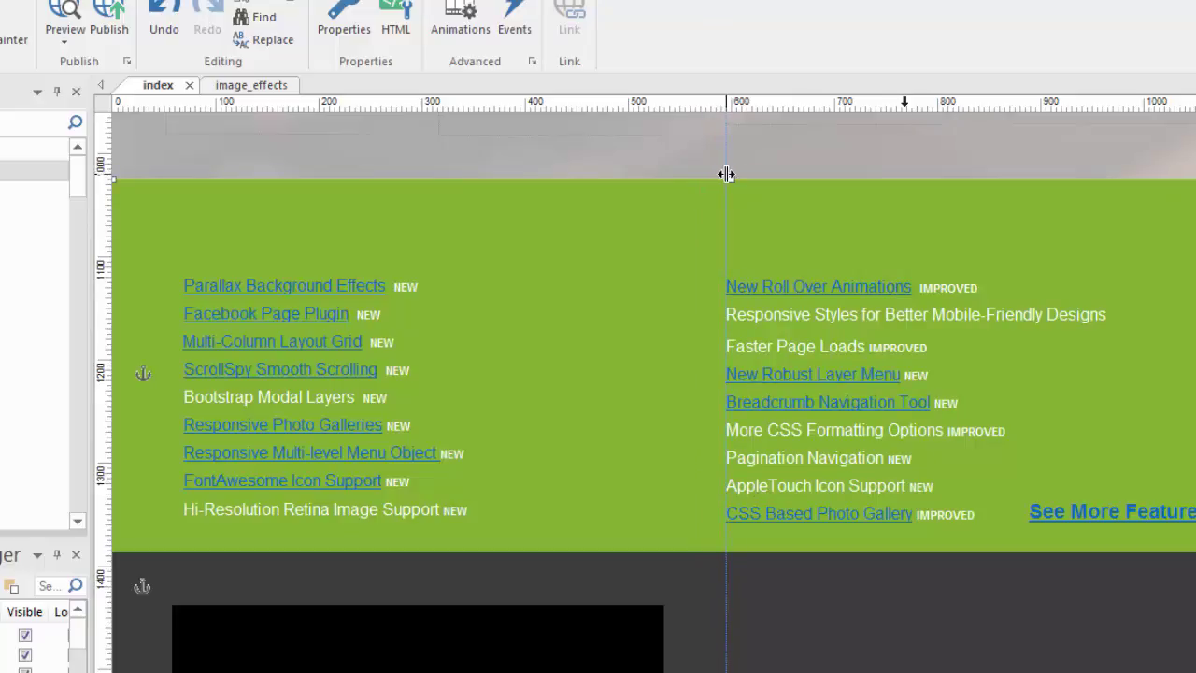
Step: Align the left edges of the five feature lines from "New Roll Over Animations" through "Breadcrumb Navigation Tool"
left_click(793, 286)
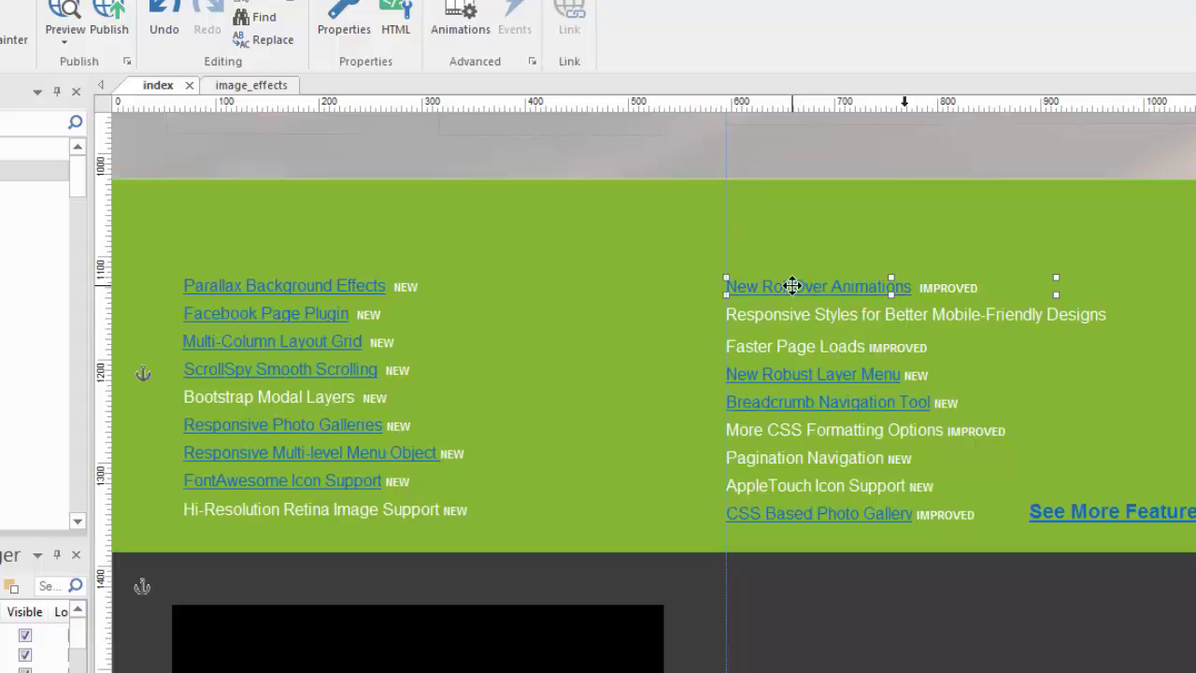
left_click(782, 319, "shift")
left_click(765, 349, "shift")
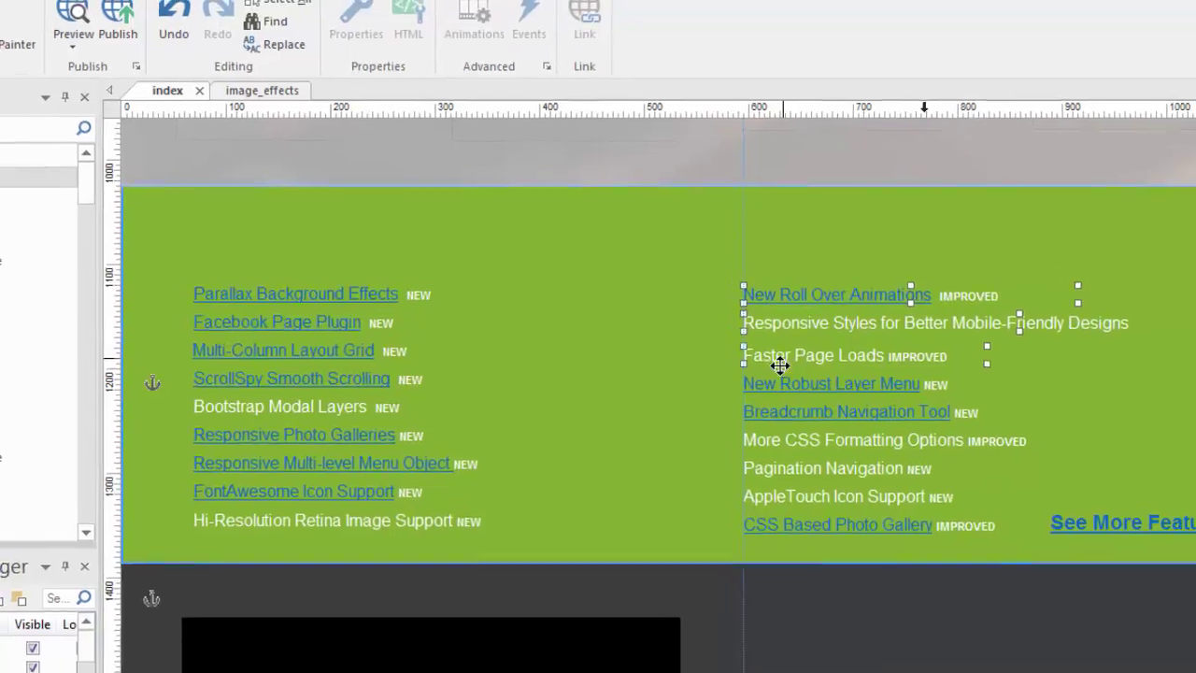
left_click(769, 383, "shift")
left_click(766, 408, "shift")
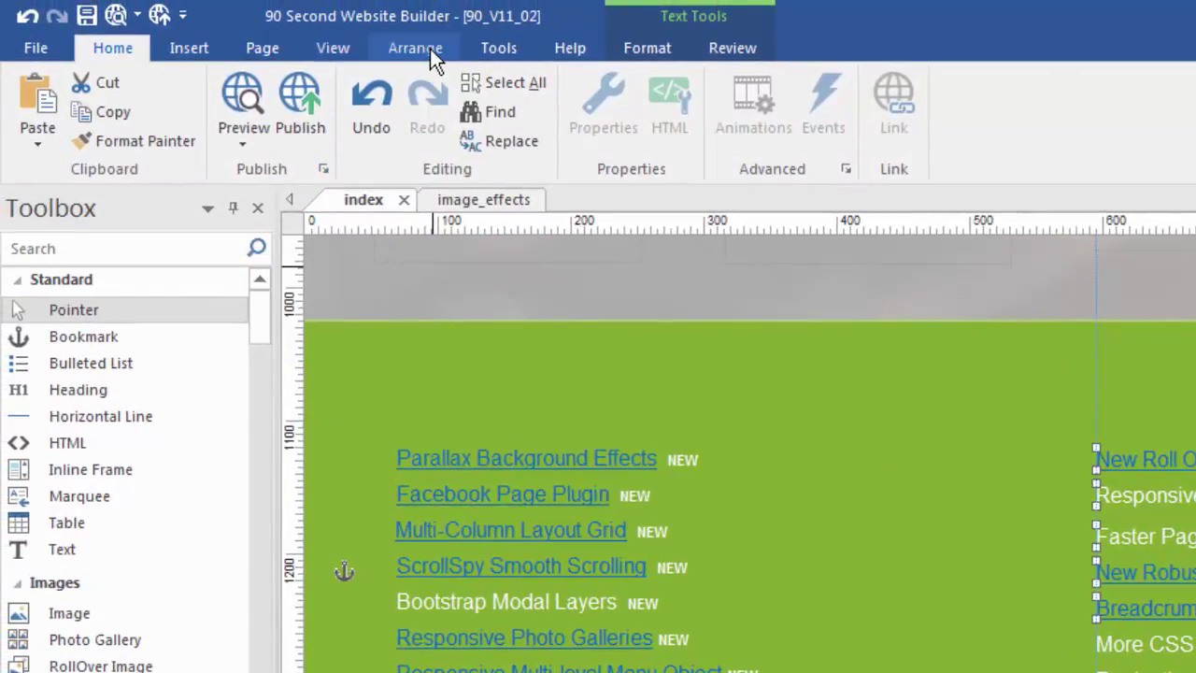
left_click(430, 49)
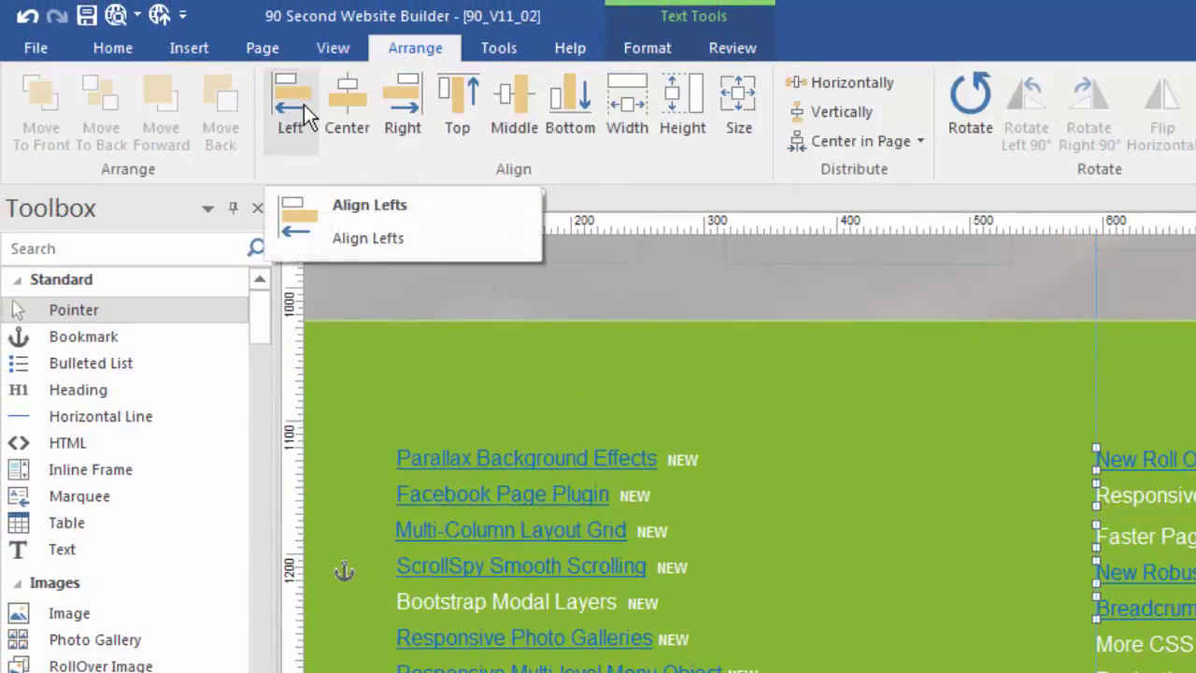
left_click(291, 105)
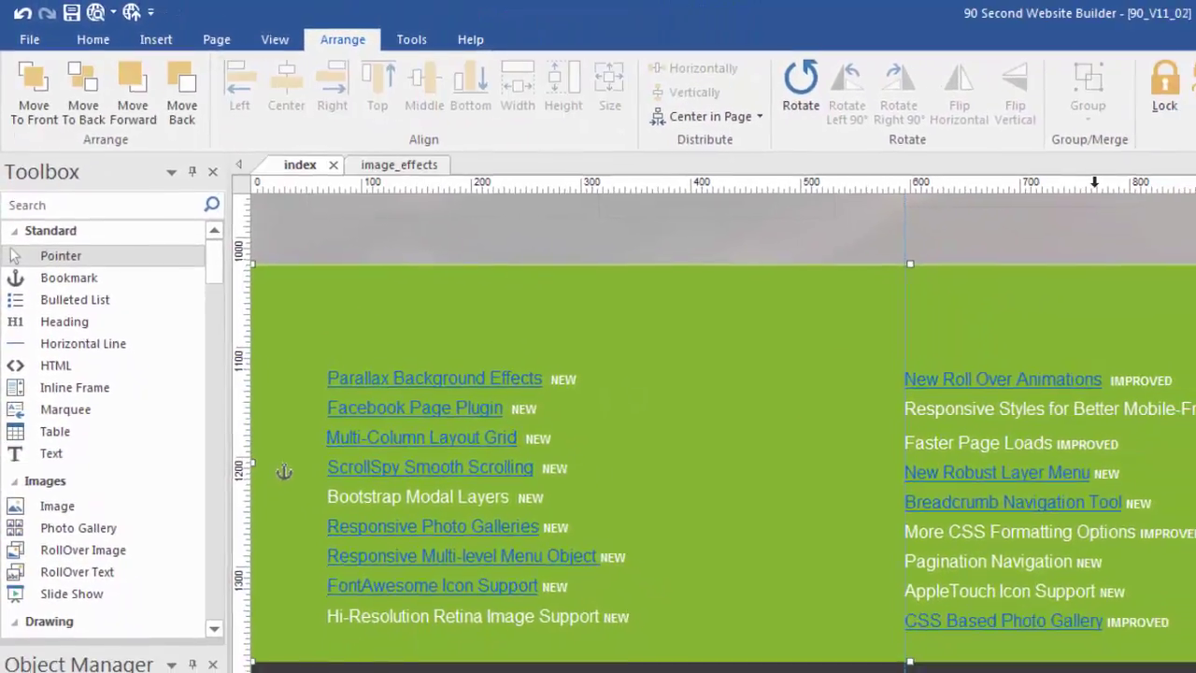
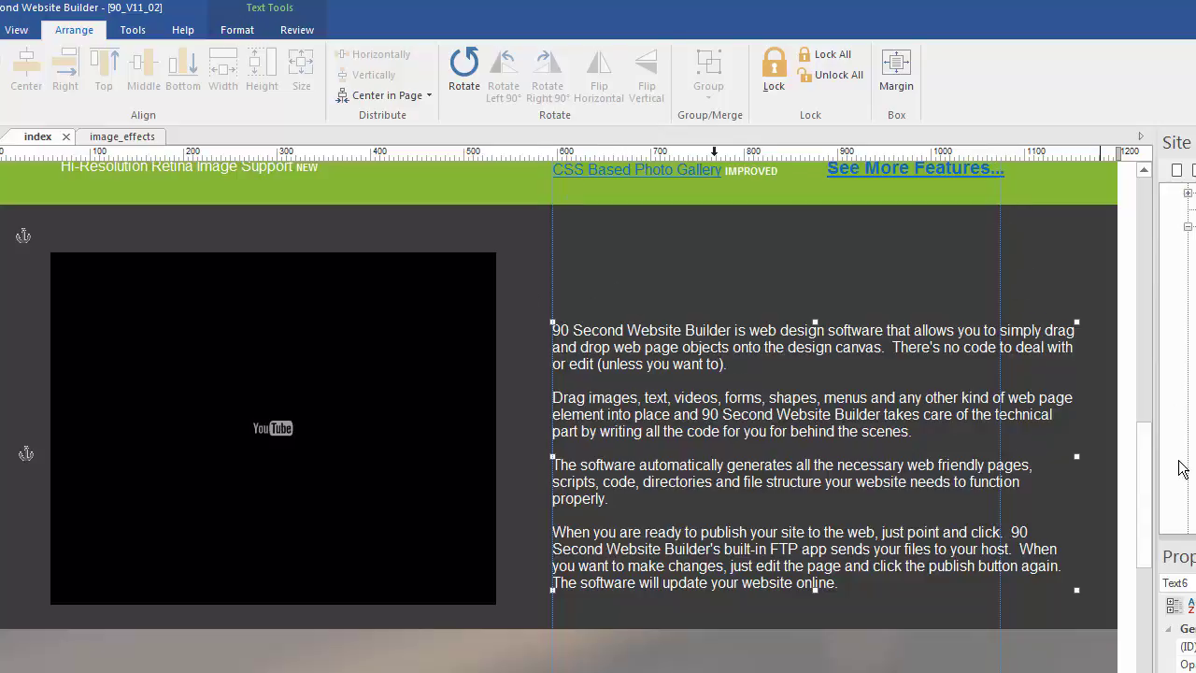
Step: Narrow the description text block beside the YouTube video to about 480 px, reaching the outer guide, and move it up level with the video's top
left_click_drag(1141, 483, 1094, 476)
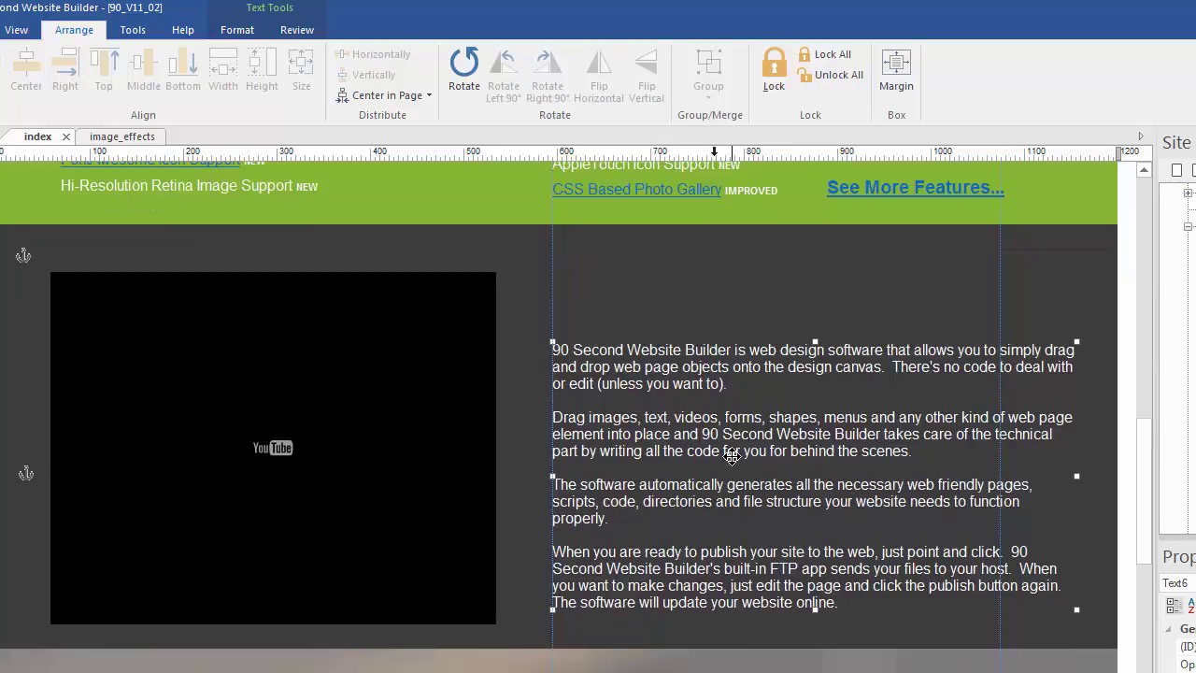
left_click_drag(718, 454, 713, 376)
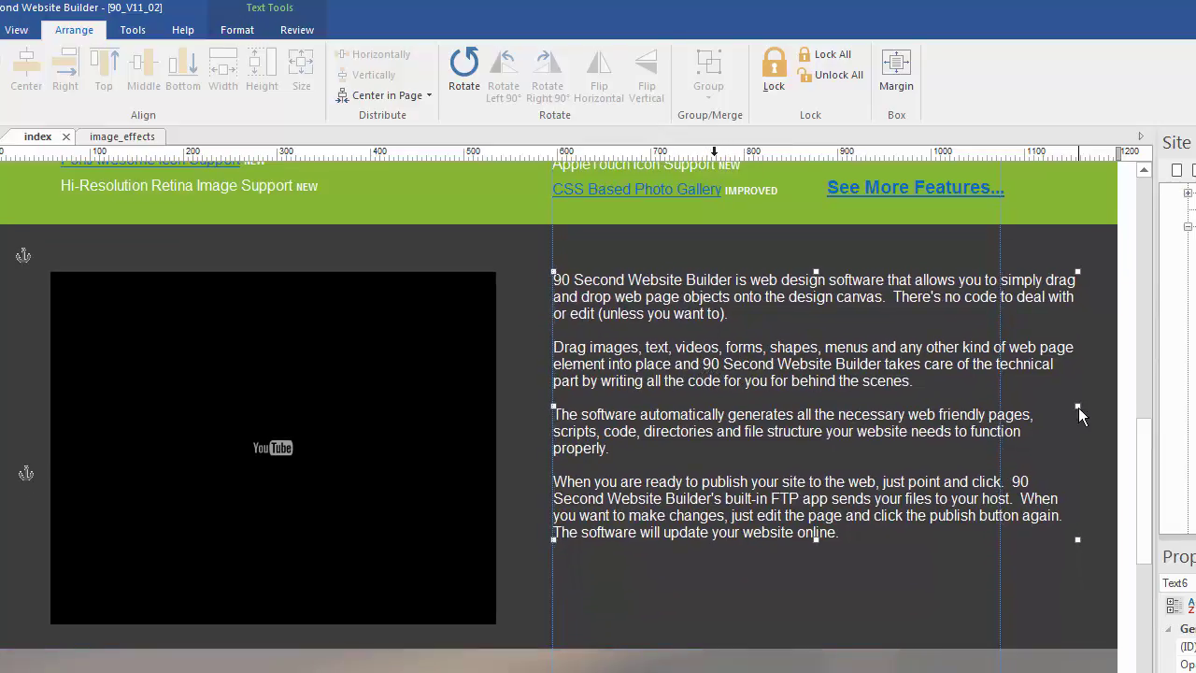
left_click_drag(1078, 407, 1000, 410)
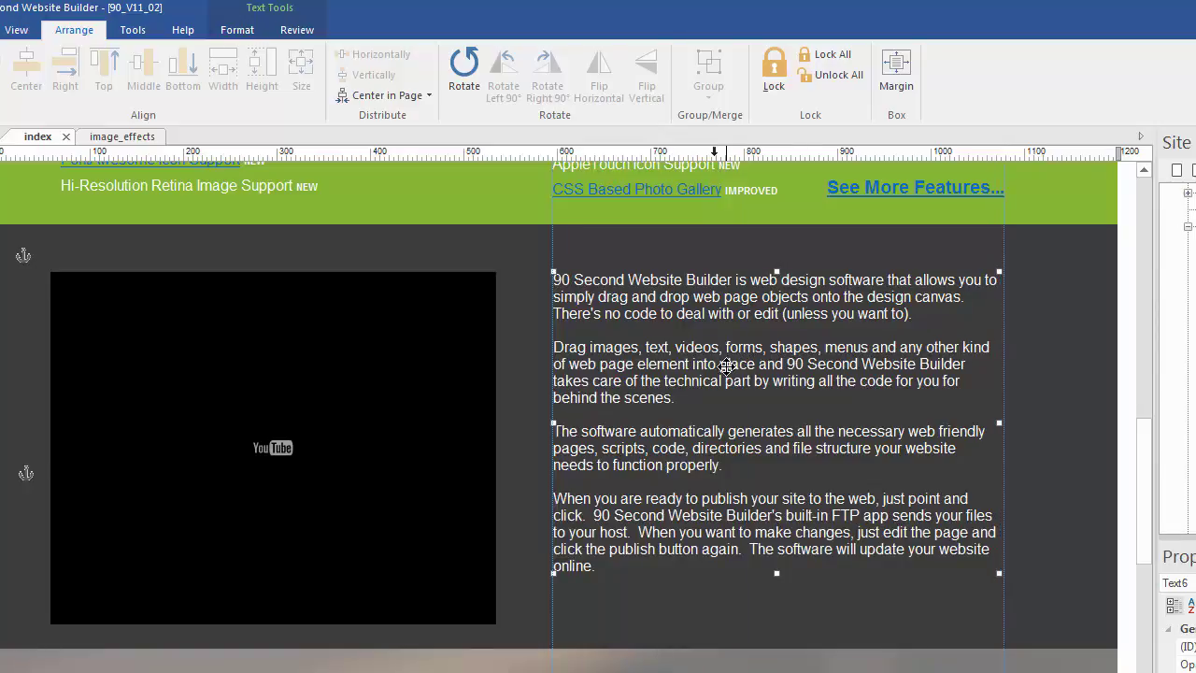
left_click_drag(726, 365, 685, 394)
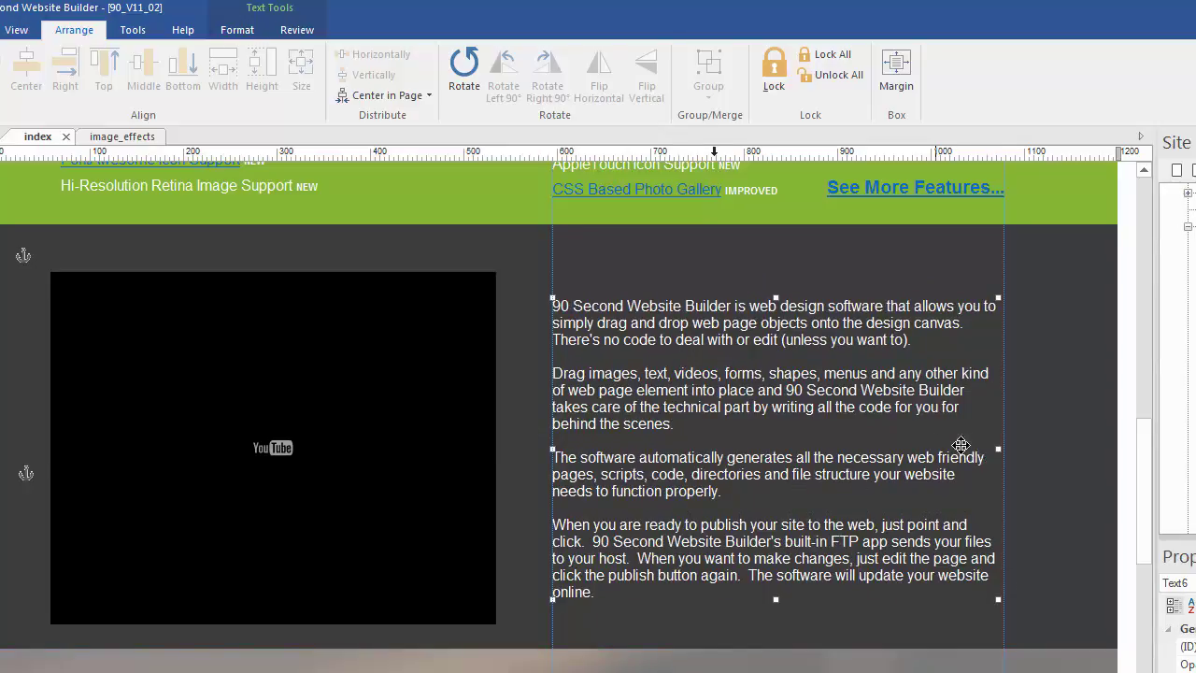
mouse_move(997, 449)
left_mouse_down()
mouse_move(899, 437)
mouse_move(1016, 438)
mouse_move(949, 431)
mouse_move(1000, 432)
left_mouse_up()
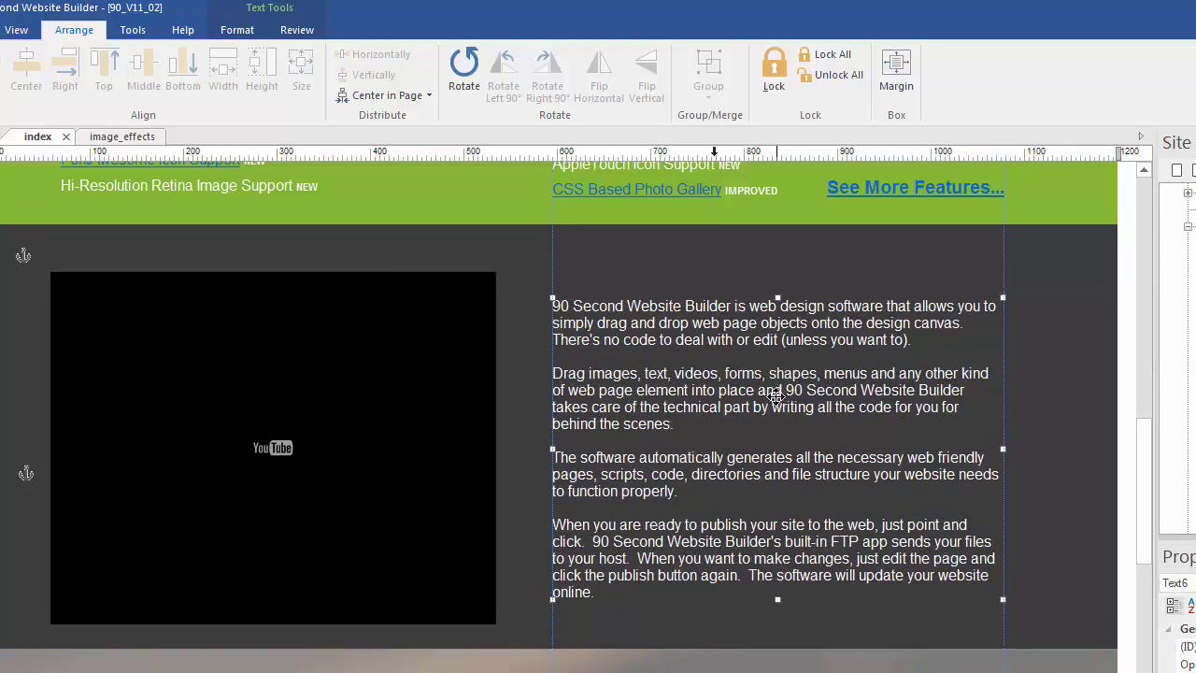
left_click_drag(780, 399, 786, 369)
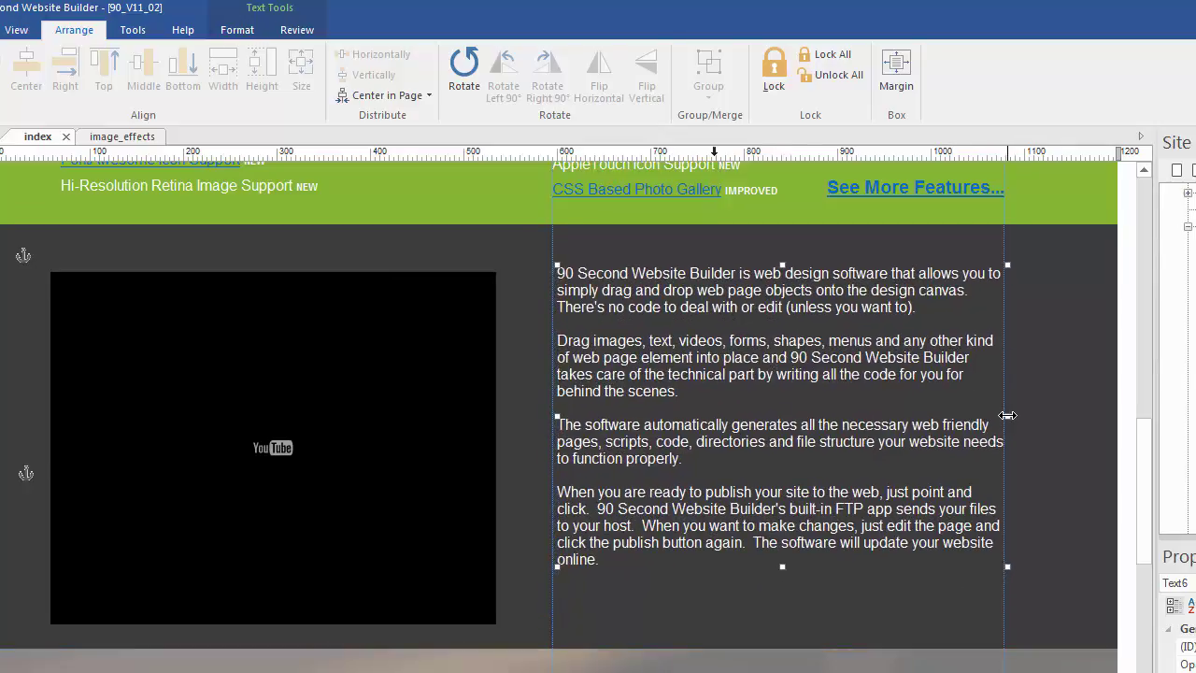
Step: Try narrowing the description text block to about 240 px and check how its text extends past the dark section
left_click_drag(1008, 421, 781, 423)
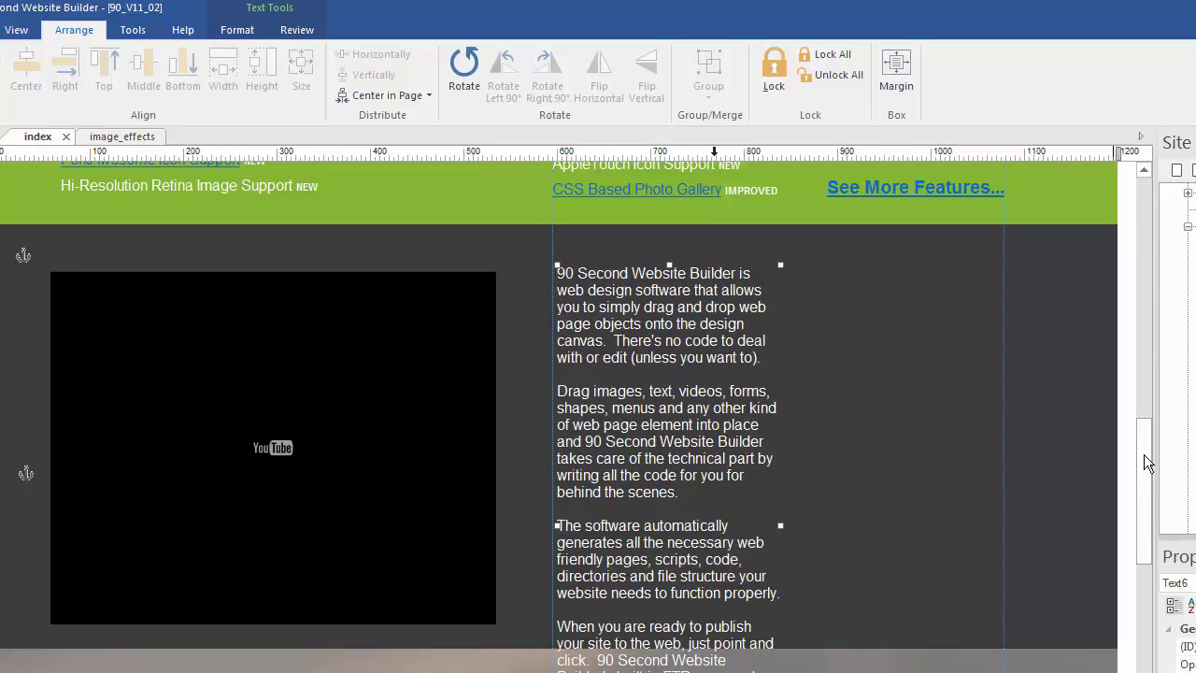
left_click_drag(1144, 455, 1140, 476)
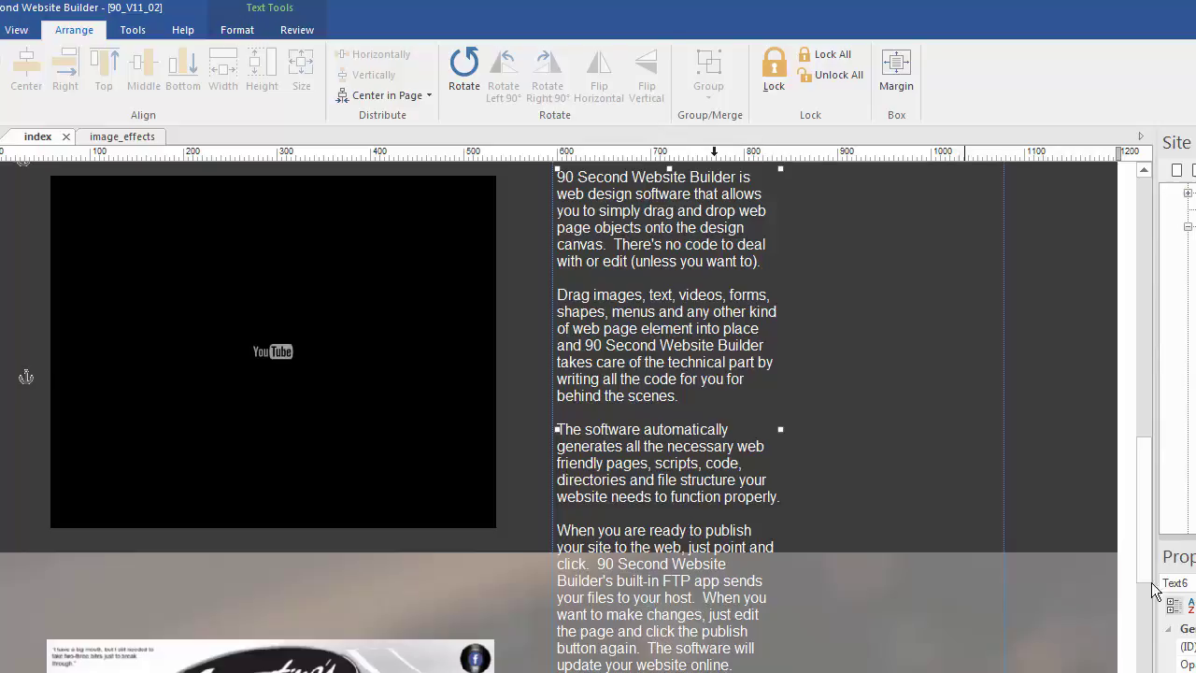
scroll(1139, 454, "up", 2)
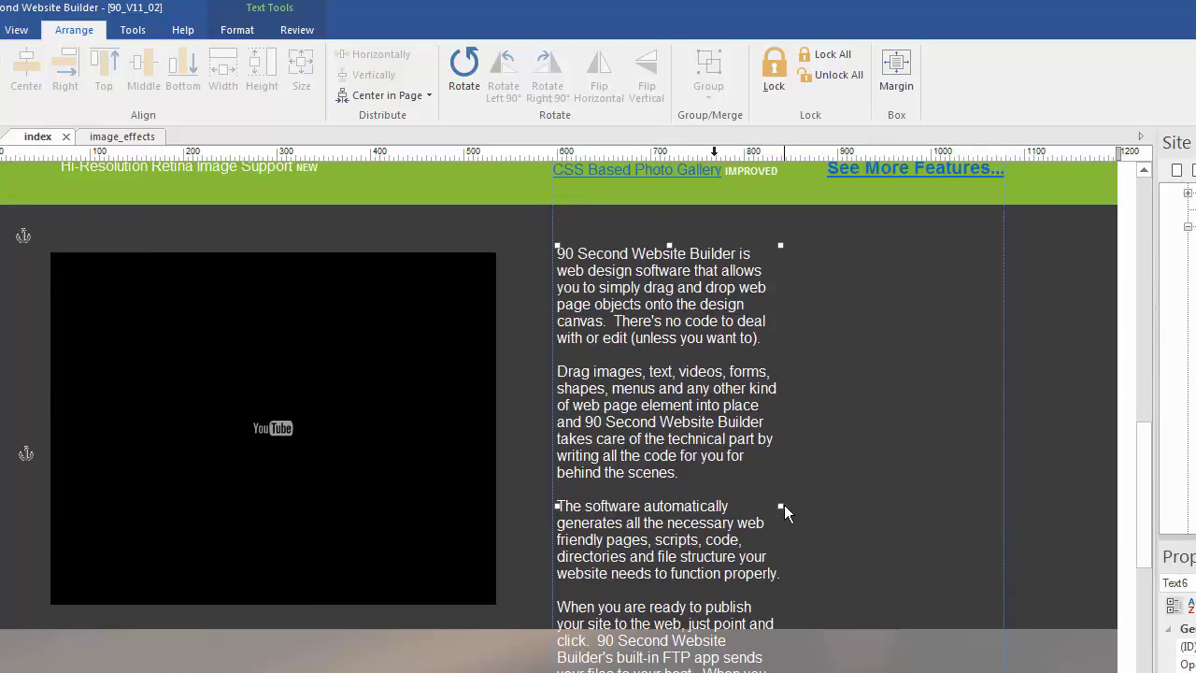
Step: Widen the description text block to about 475 px at the outer guide and move it down slightly within the dark section
left_click_drag(779, 505, 921, 481)
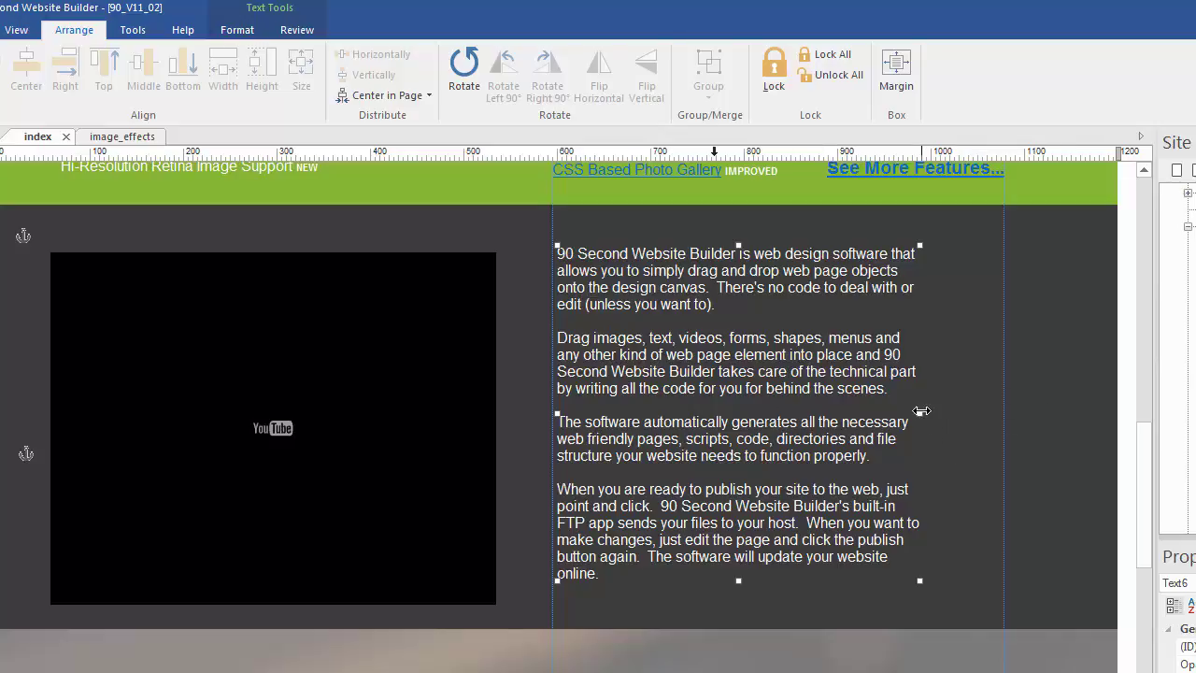
left_click_drag(922, 412, 1002, 409)
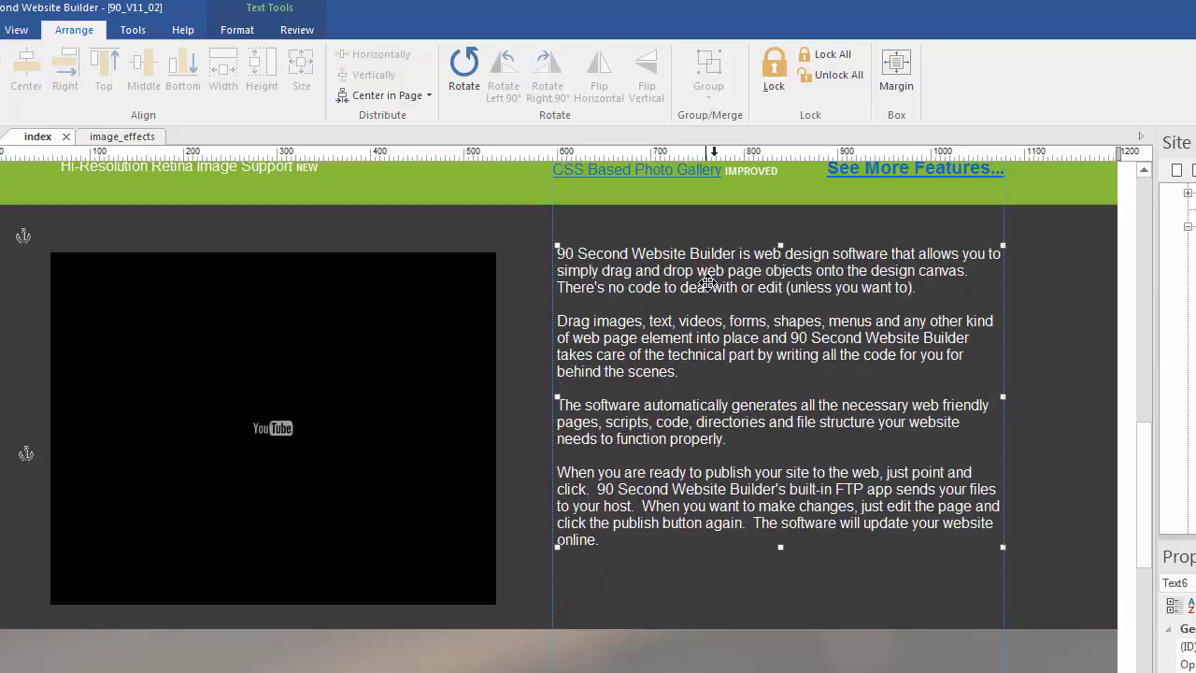
left_click_drag(706, 265, 705, 293)
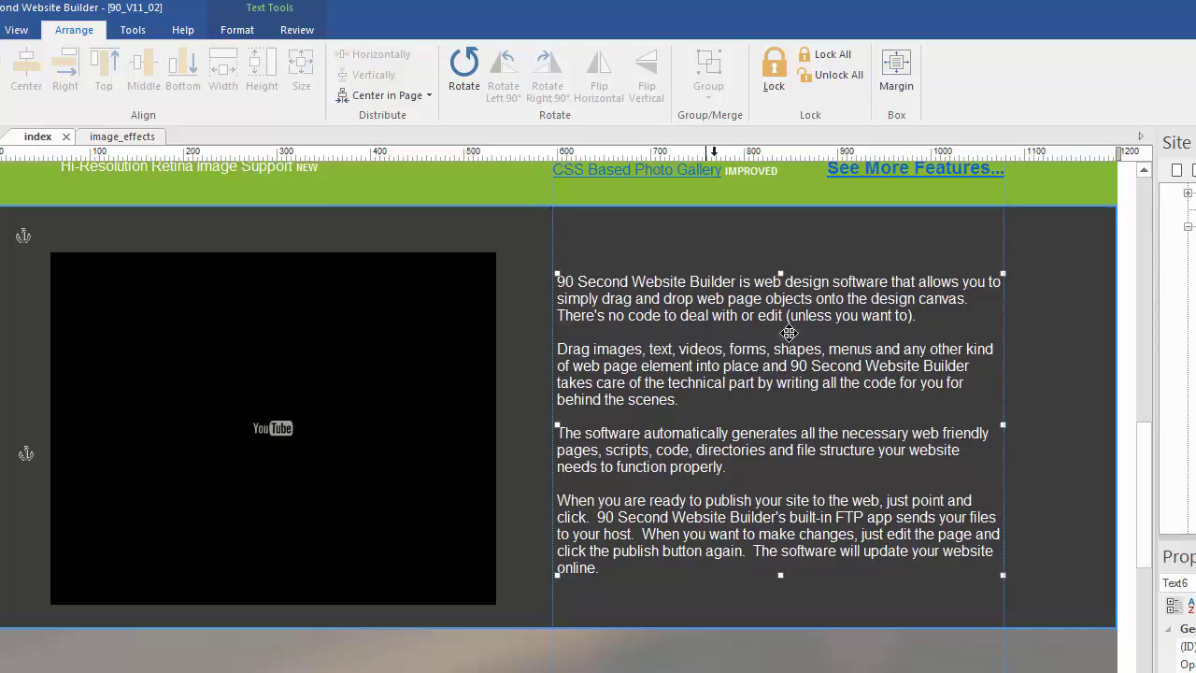
Step: Switch to the image_effects page and narrow the special effects text beside the bride photo to about 175 px from its left side
scroll(1141, 480, "down", 1)
scroll(1141, 480, "down", 1)
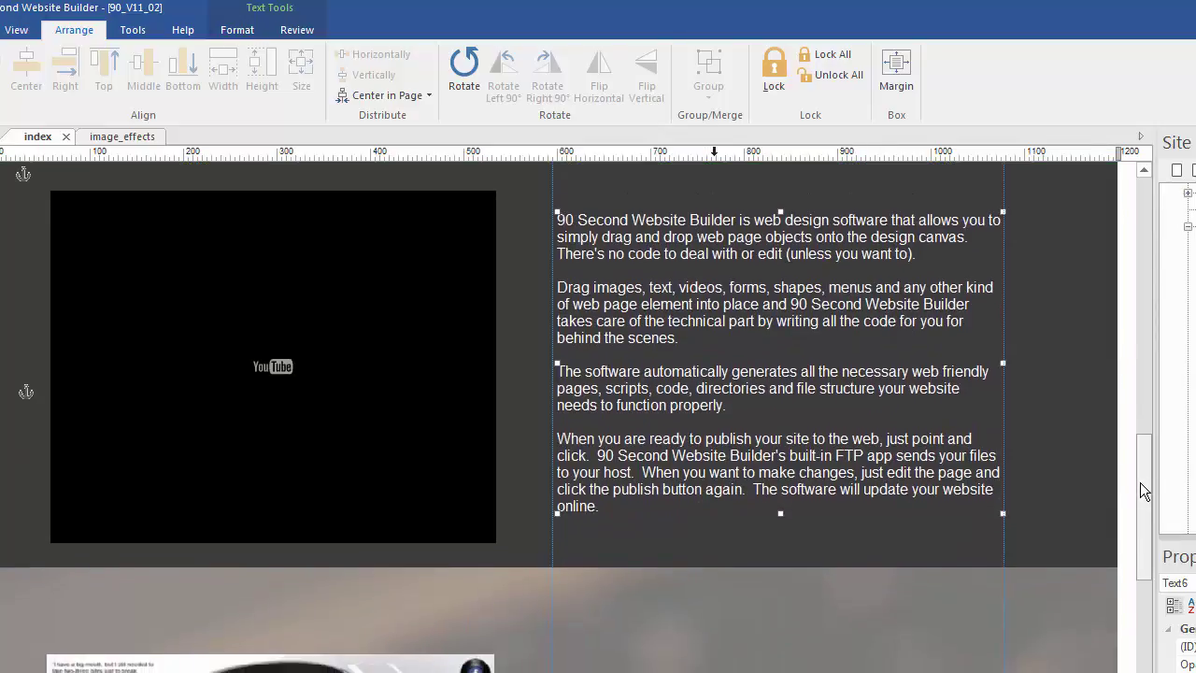
left_click_drag(1140, 481, 1138, 438)
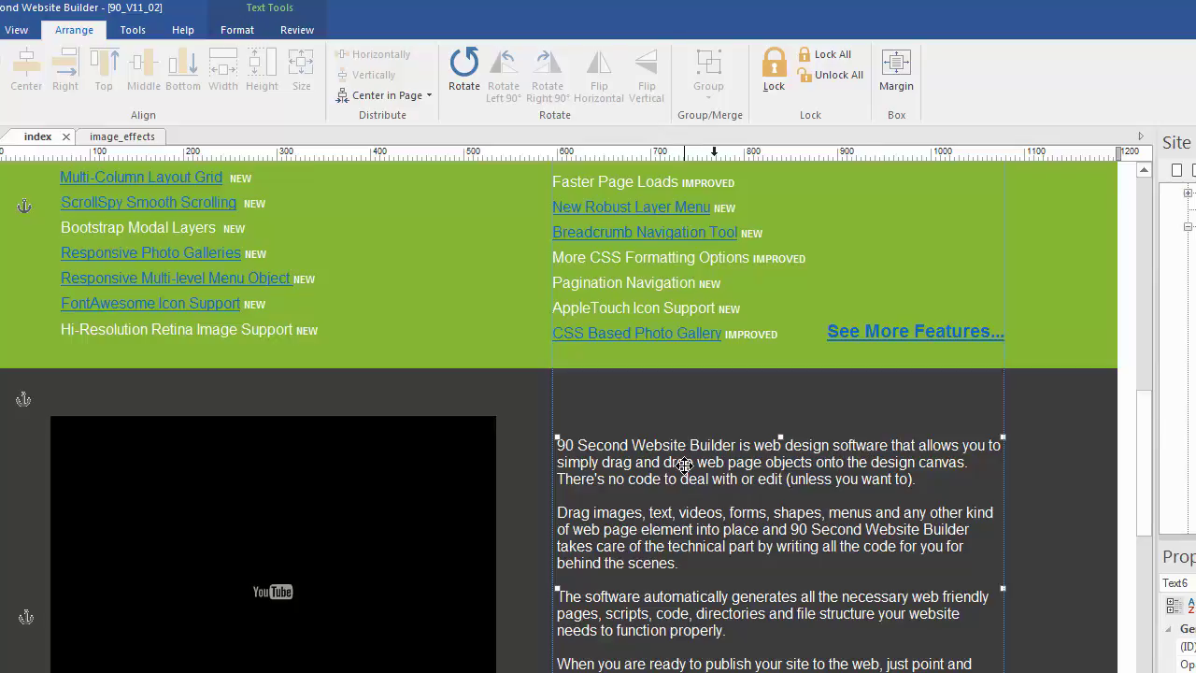
left_click(125, 138)
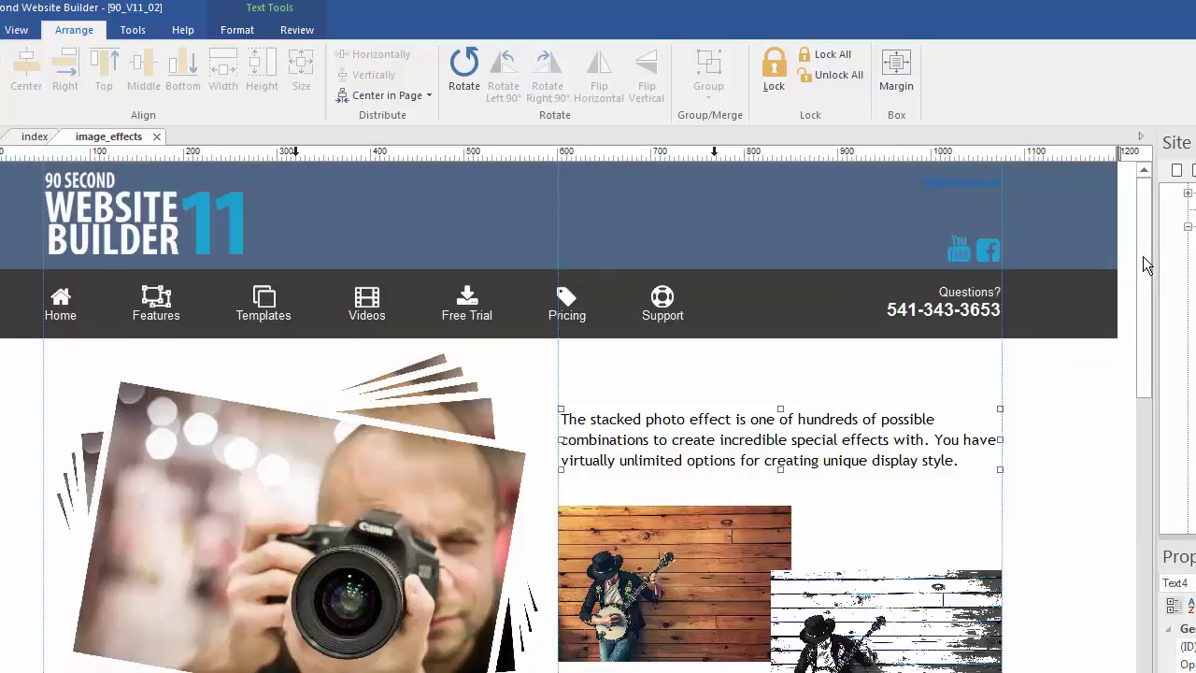
left_click_drag(1143, 256, 1123, 406)
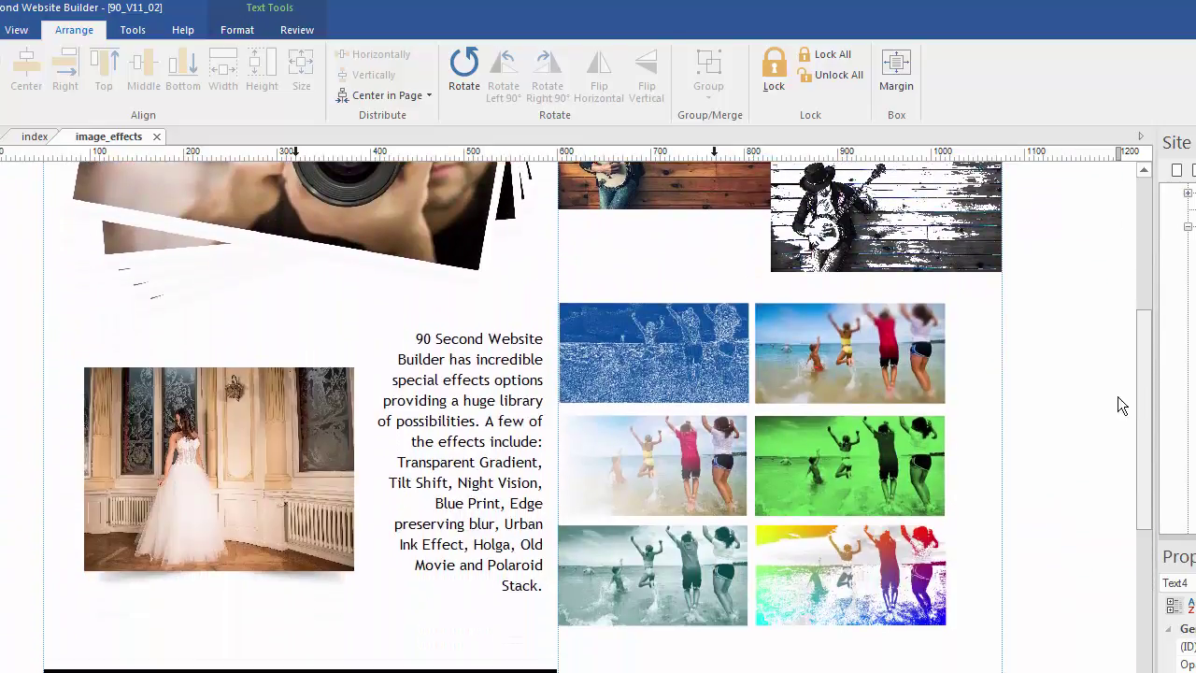
left_click(437, 415)
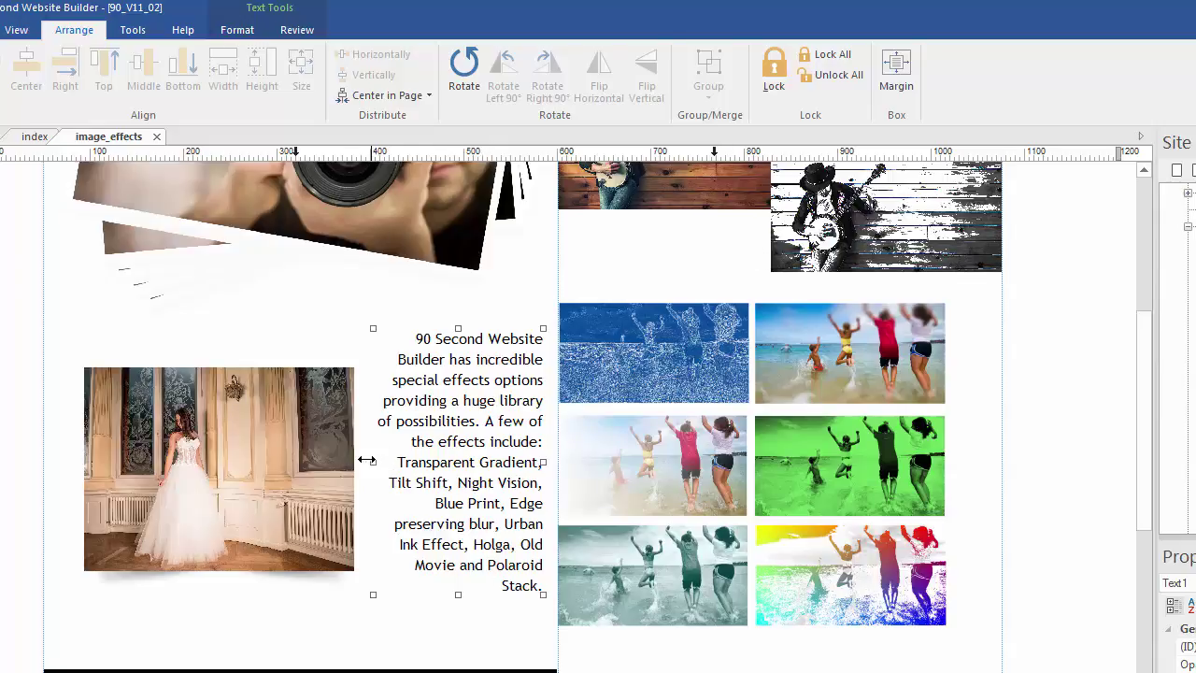
mouse_move(366, 460)
left_mouse_down()
mouse_move(216, 454)
mouse_move(382, 464)
left_mouse_up()
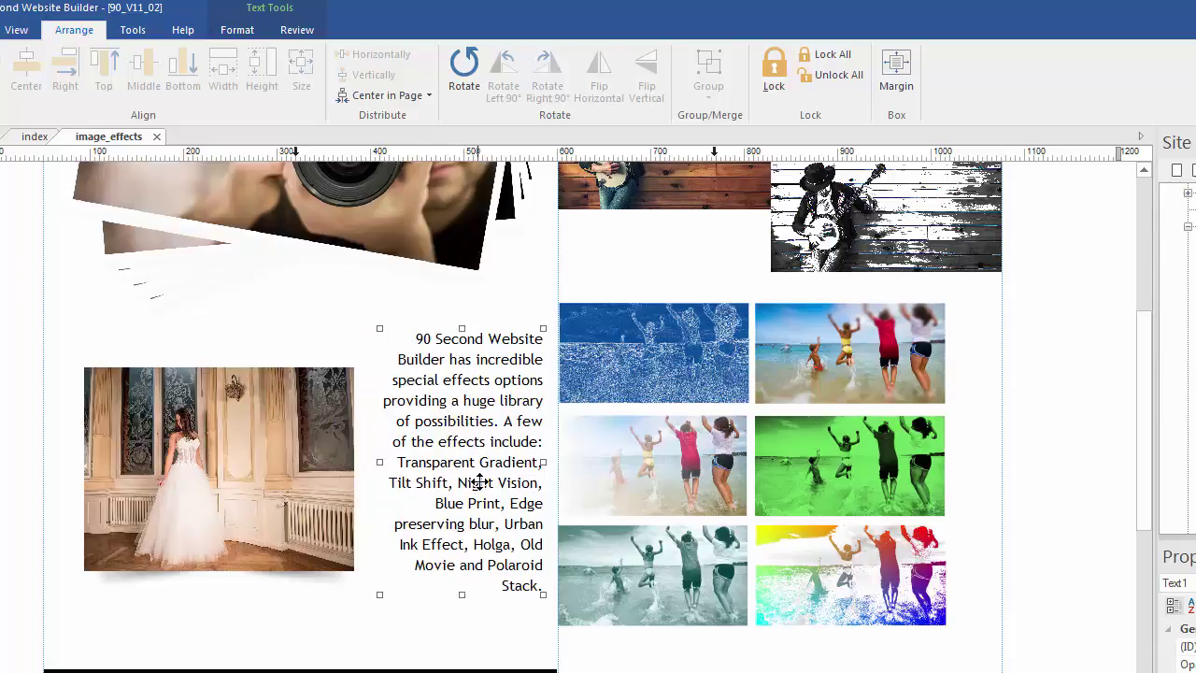
Step: Select the special effects paragraph's text and check its paragraph alignment setting, then deselect it
left_click(505, 435)
left_click_drag(544, 587, 420, 340)
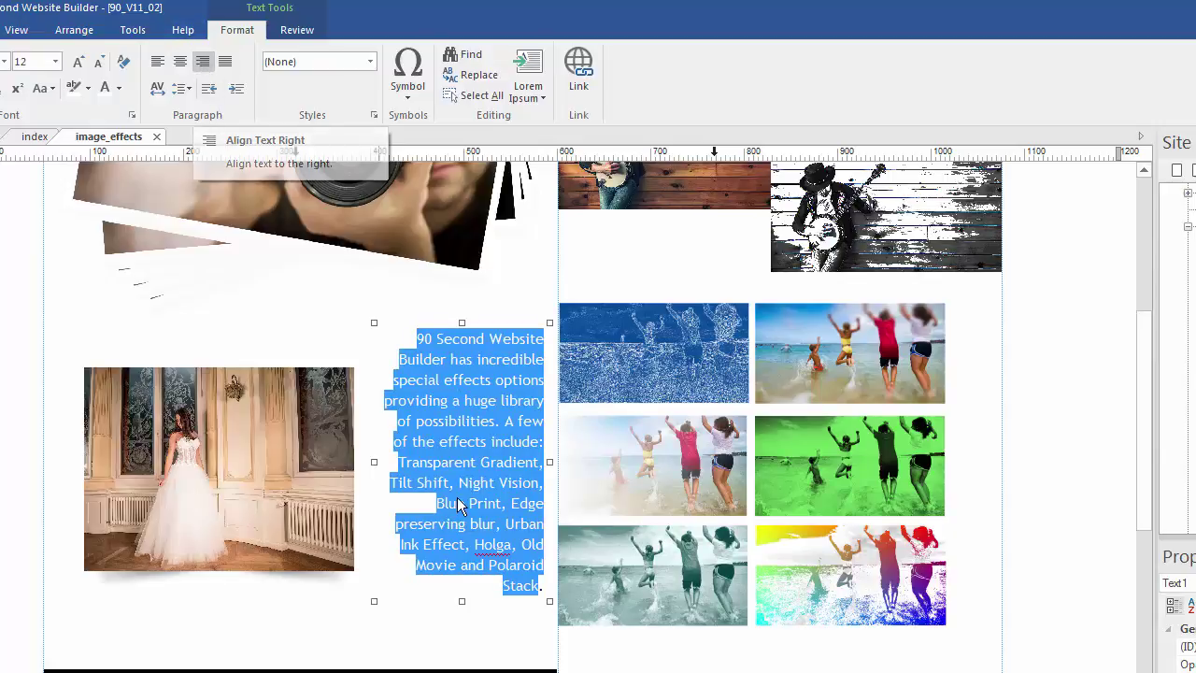
left_click(589, 668)
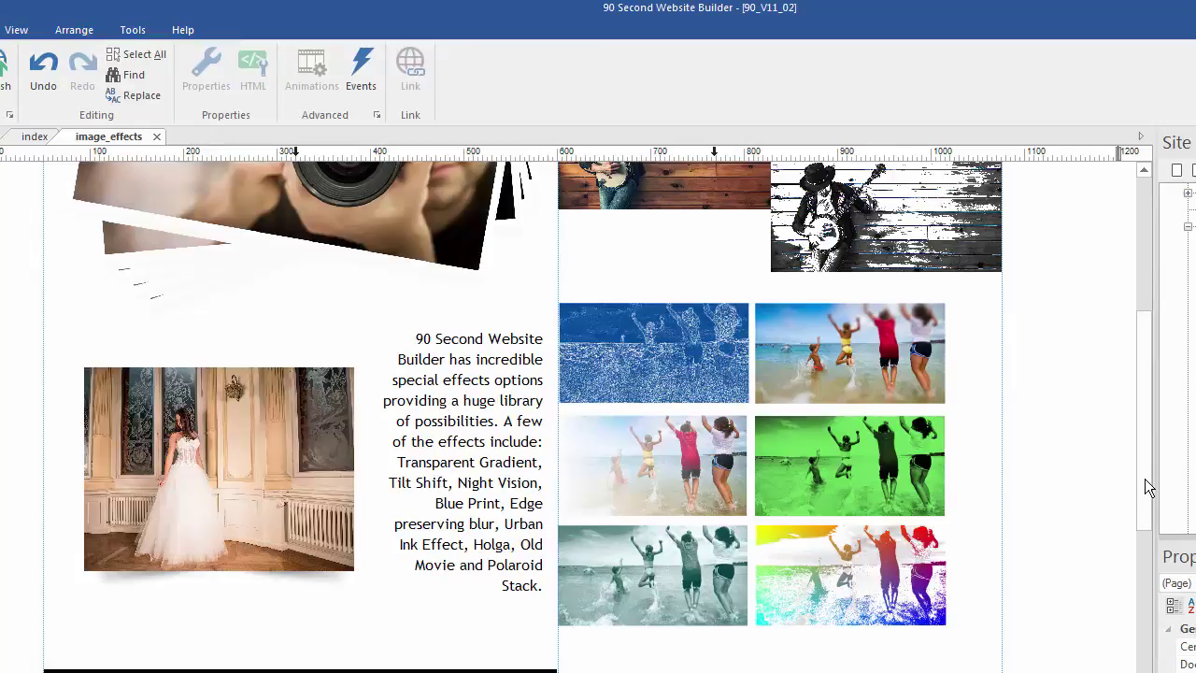
Step: Select the "The stacked photo effect" text box above the banjo player photos to examine its placement between the guides
scroll(1144, 532, "up", 4)
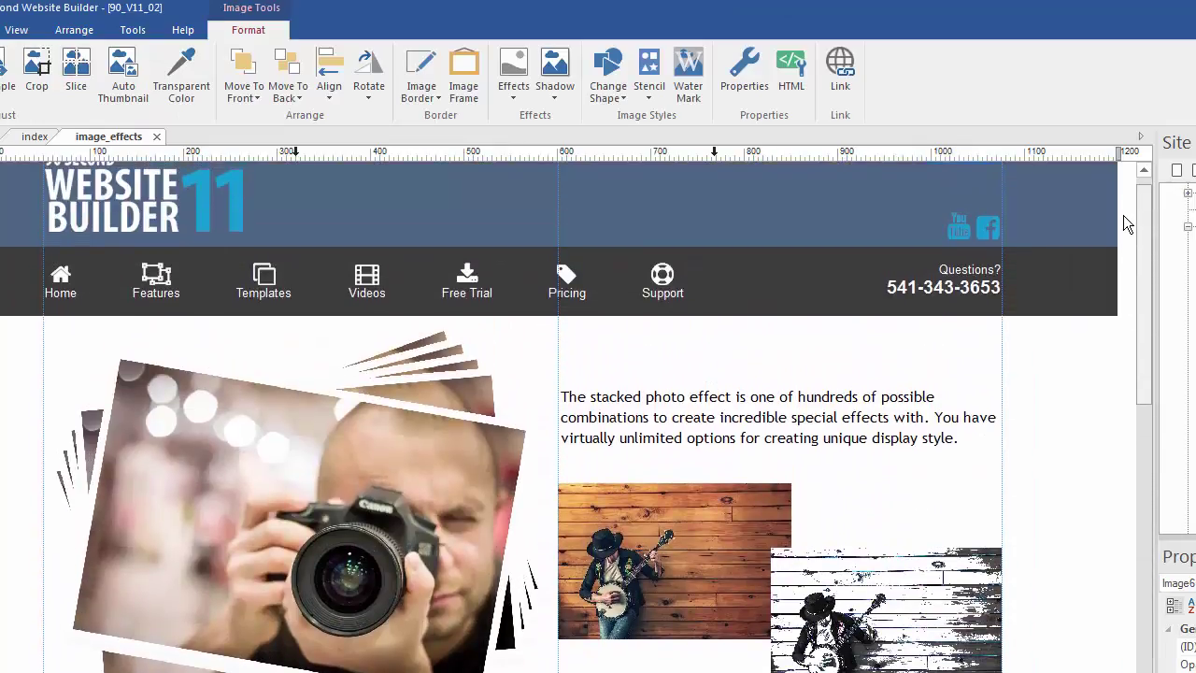
scroll(1123, 215, "down", 2)
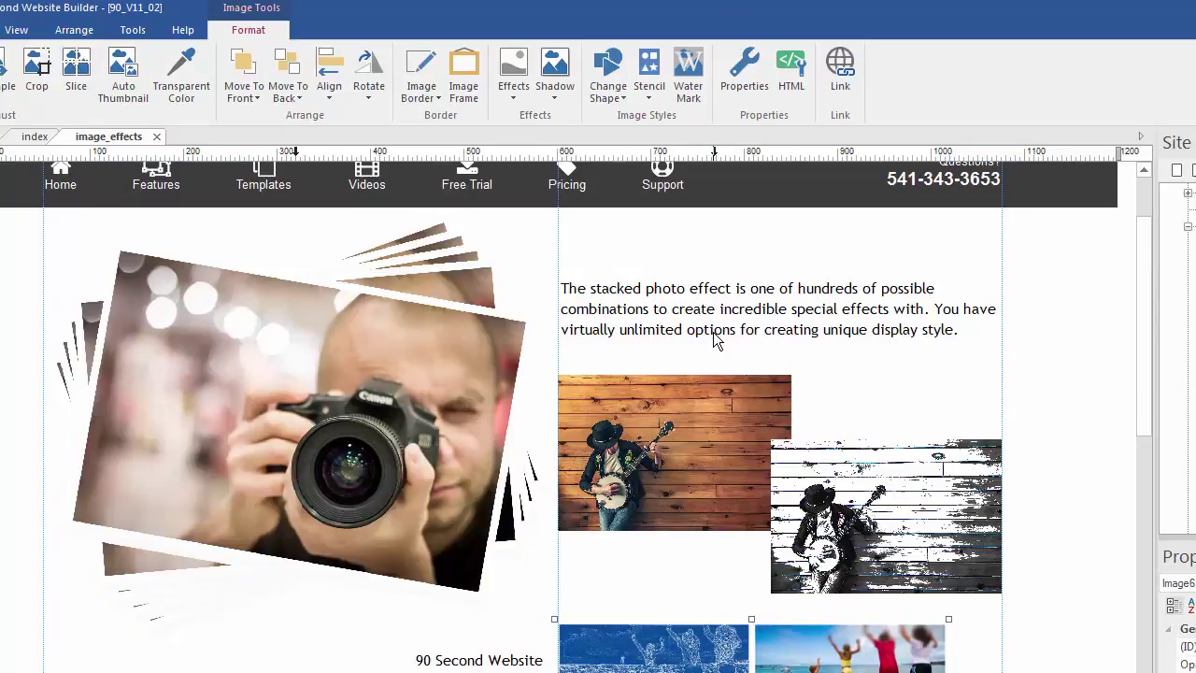
left_click(715, 303)
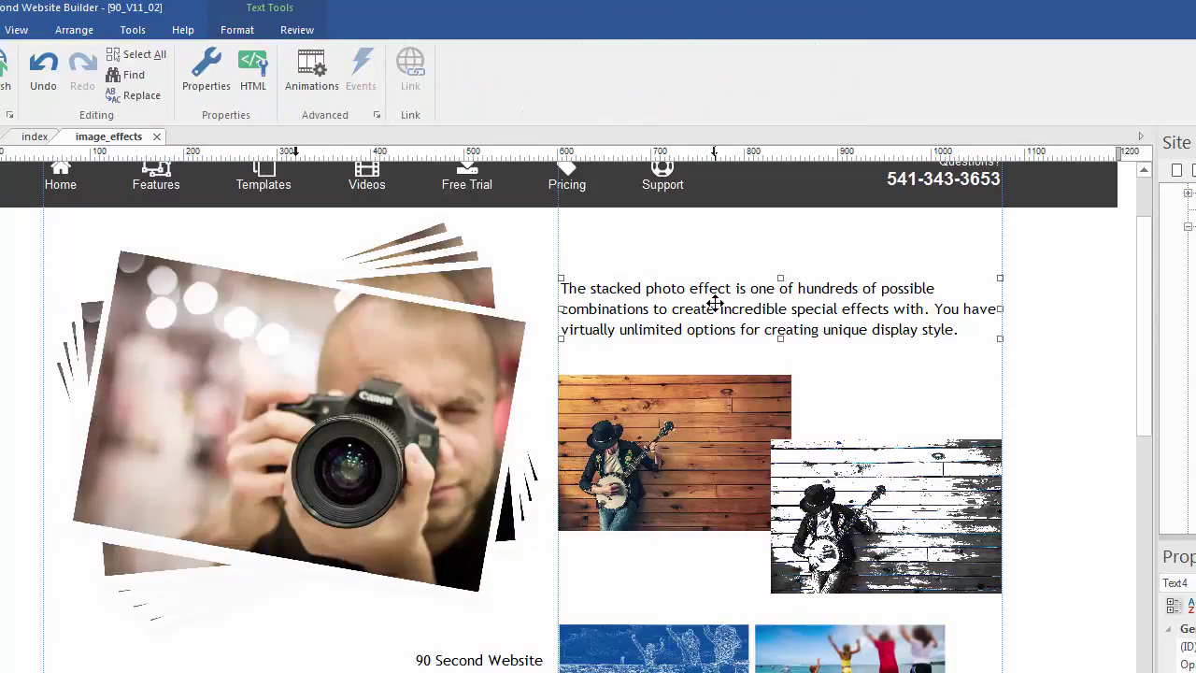
Step: Move the "The stacked photo effect" text box slightly up and to the left above the banjo photos
left_click(815, 247)
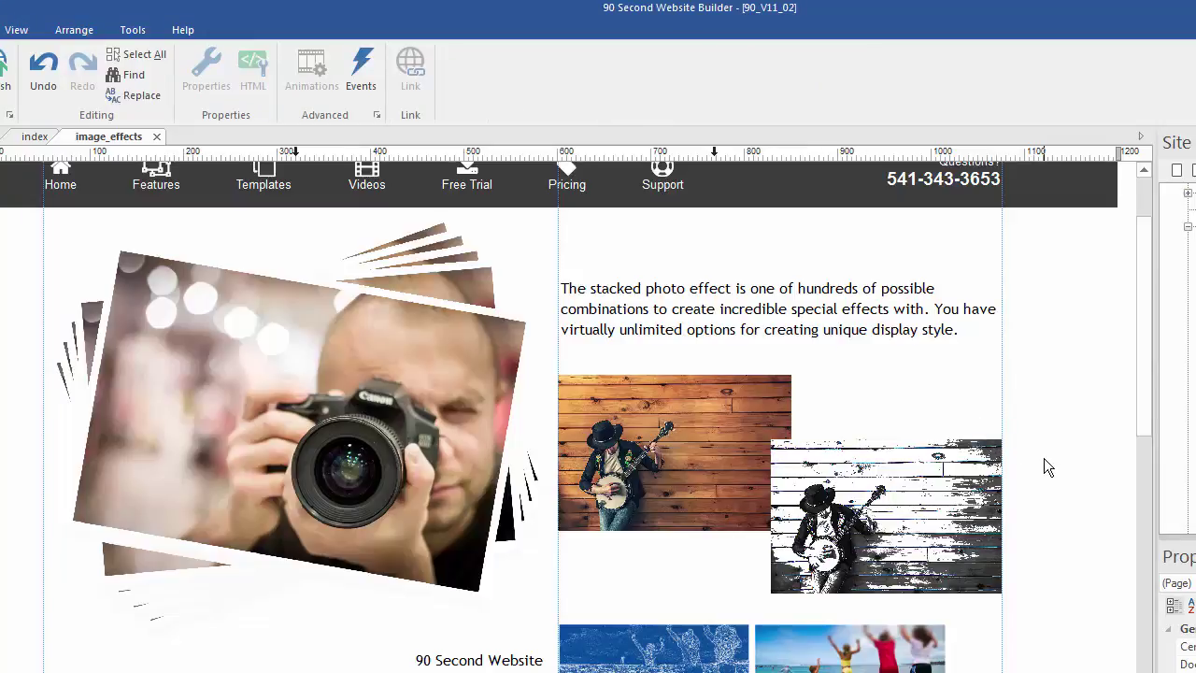
left_click(704, 298)
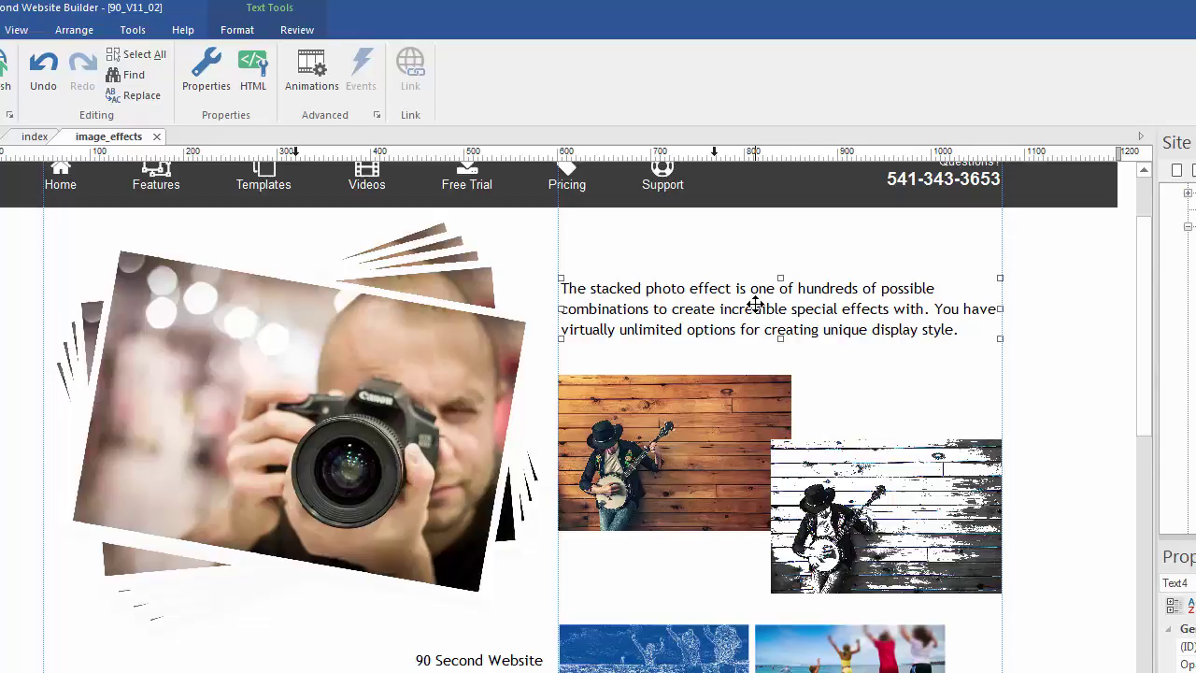
mouse_move(756, 304)
left_mouse_down()
mouse_move(774, 309)
mouse_move(769, 251)
mouse_move(750, 337)
mouse_move(801, 257)
mouse_move(813, 348)
mouse_move(794, 269)
mouse_move(715, 297)
mouse_move(765, 299)
mouse_move(751, 297)
left_mouse_up()
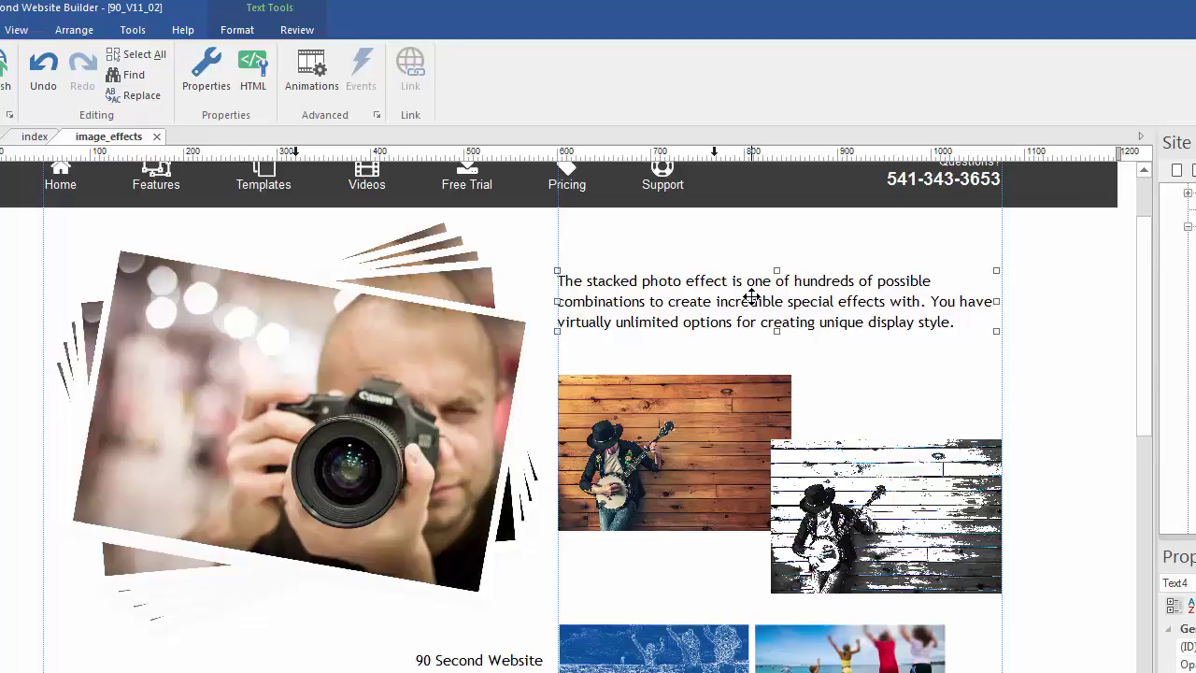
Step: Enter text editing in the stacked photo effect box, select a multi-line portion of the paragraph, and leave editing
left_click(757, 299)
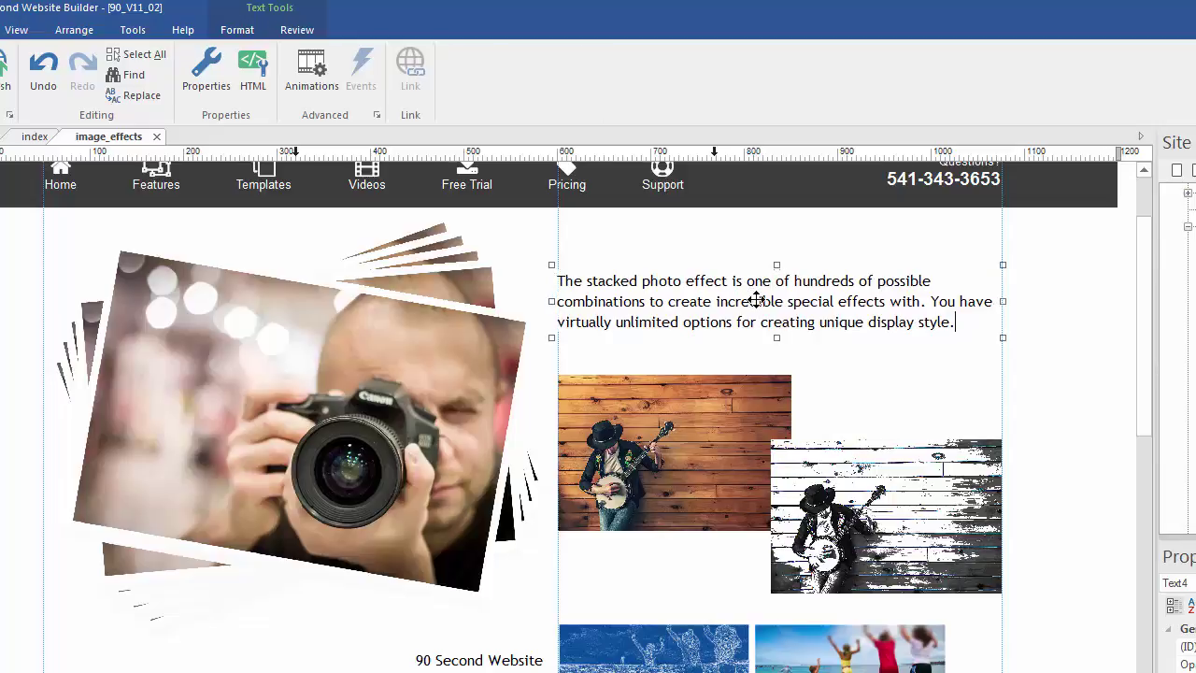
mouse_move(777, 302)
left_mouse_down()
mouse_move(728, 304)
mouse_move(769, 301)
mouse_move(702, 321)
mouse_move(787, 303)
left_mouse_up()
left_click(703, 285)
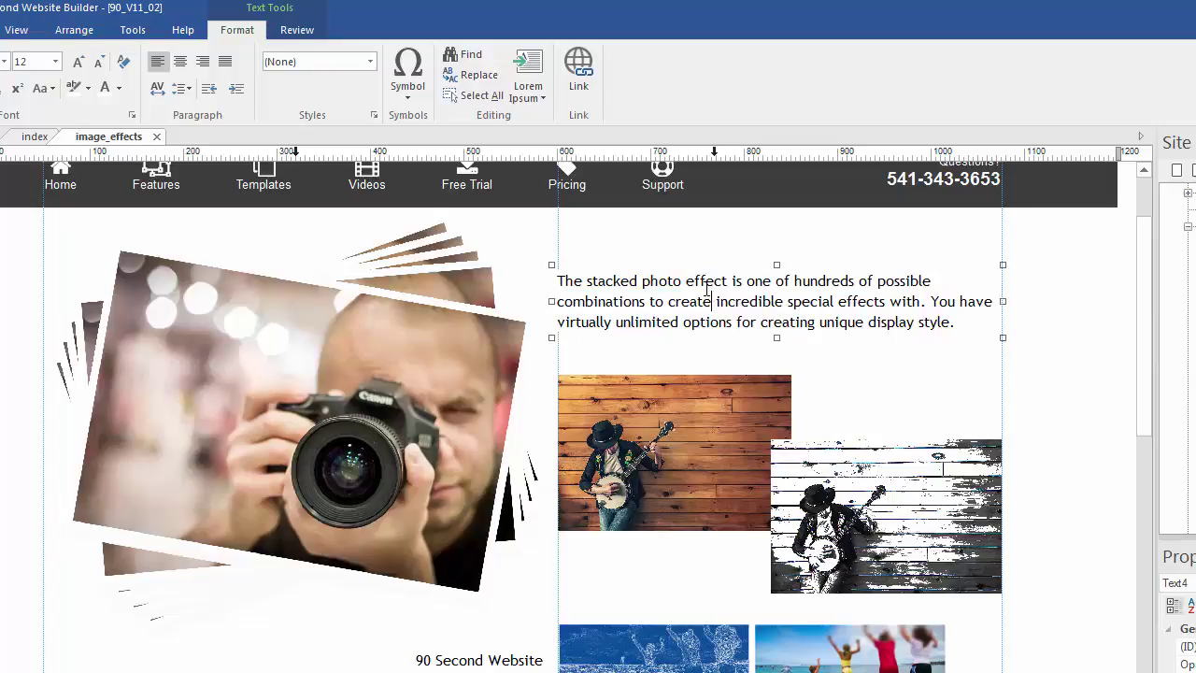
left_click_drag(700, 281, 792, 318)
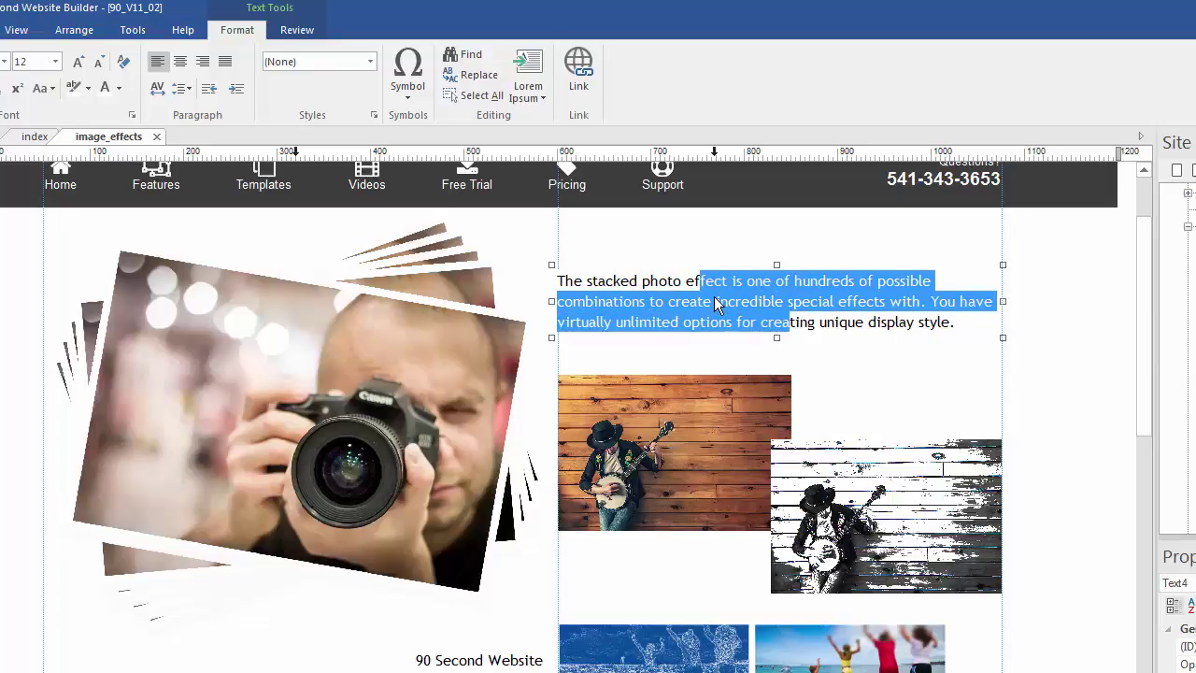
left_click(810, 354)
Step: Move the stacked photo effect text box slightly higher between the two guides and nudge it left
mouse_move(747, 291)
left_mouse_down()
mouse_move(820, 299)
mouse_move(748, 283)
left_mouse_up()
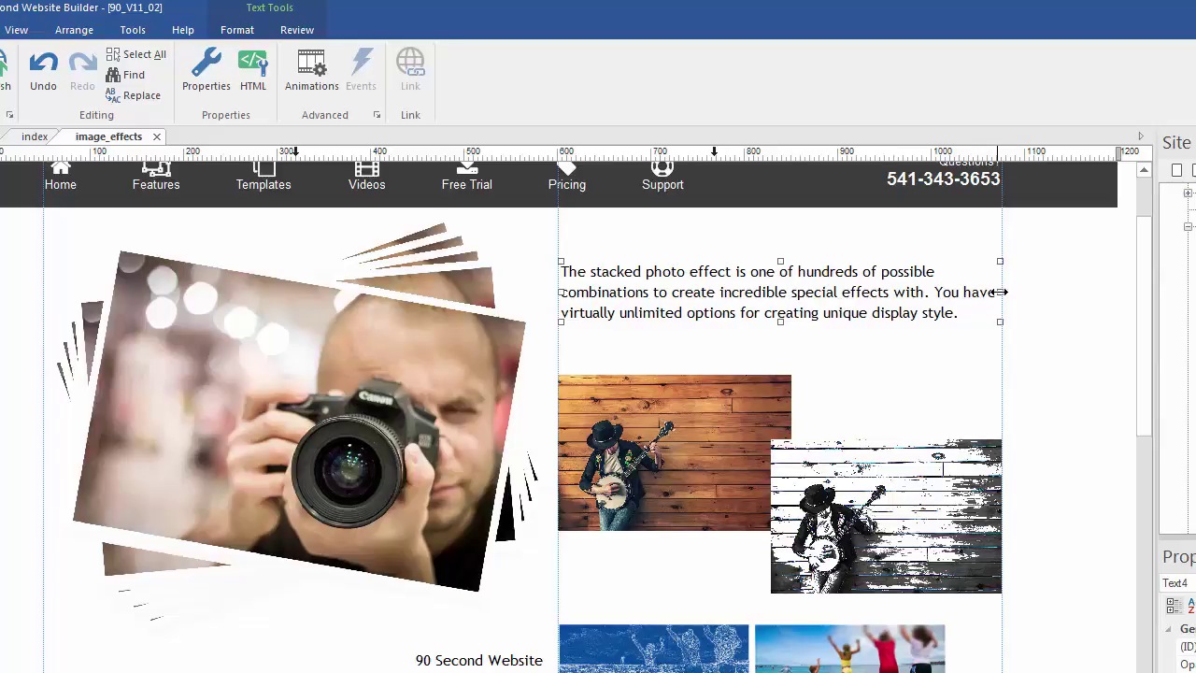
mouse_move(996, 291)
left_mouse_down()
mouse_move(772, 291)
mouse_move(986, 289)
mouse_move(689, 270)
mouse_move(1005, 277)
left_mouse_up()
key("Left")
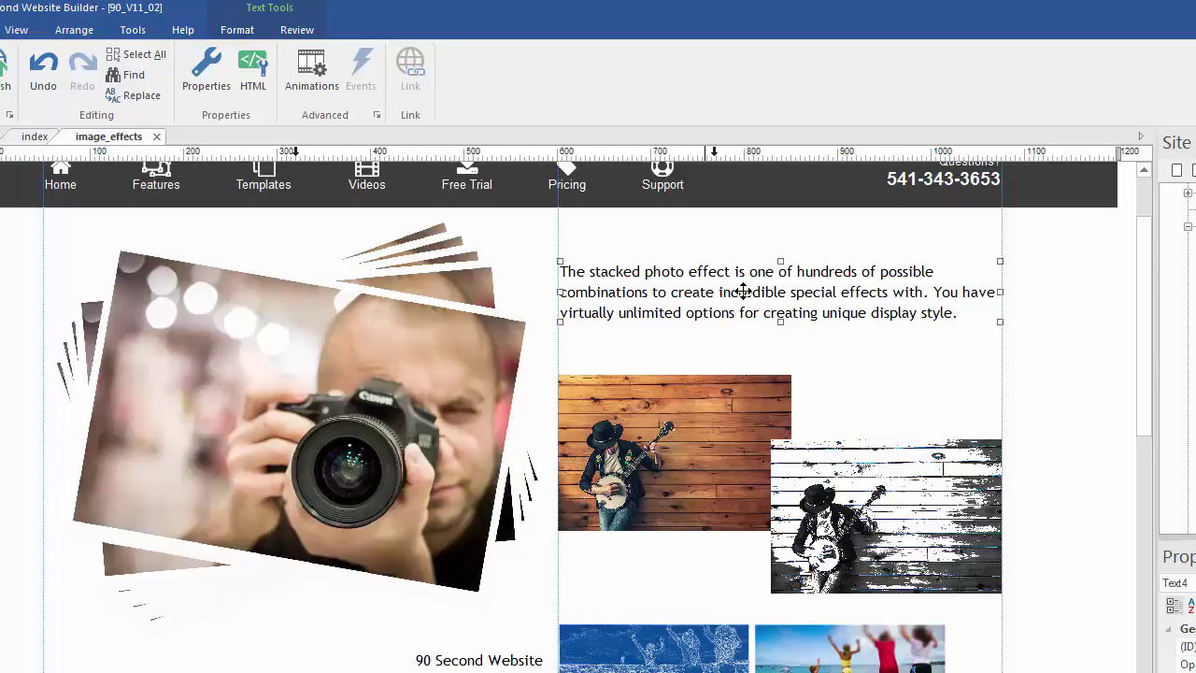
Step: Edit the stacked photo effect text, select the word "create", and exit editing to select the box as an object
double_click(675, 279)
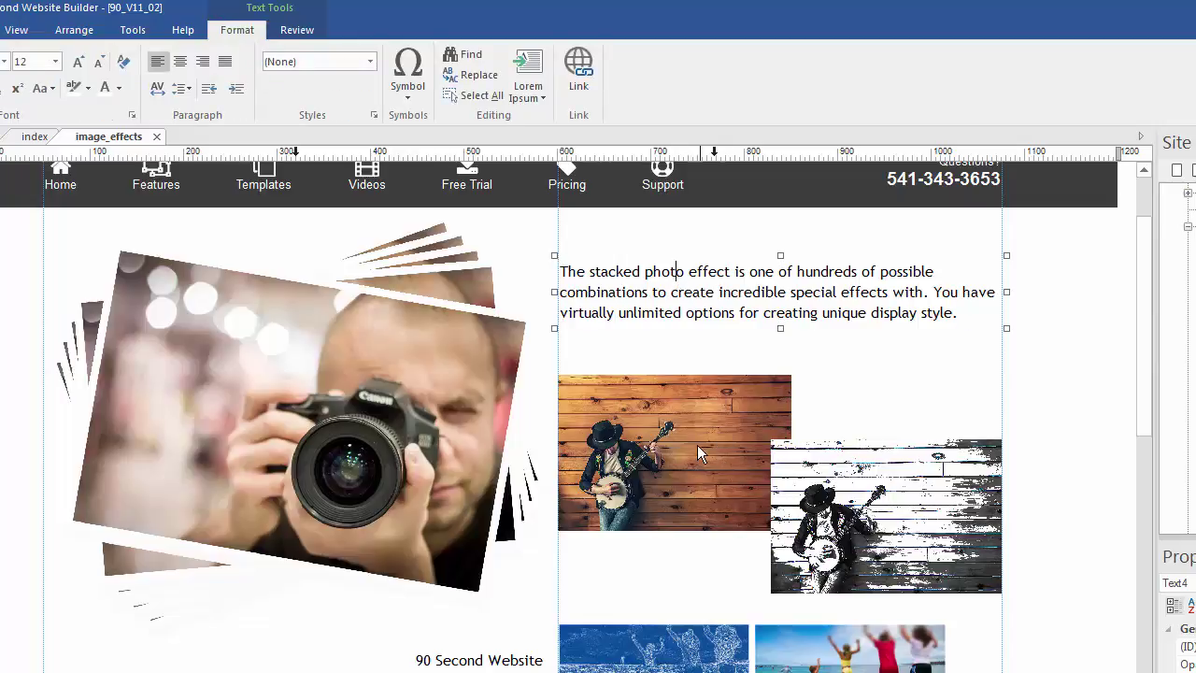
double_click(682, 291)
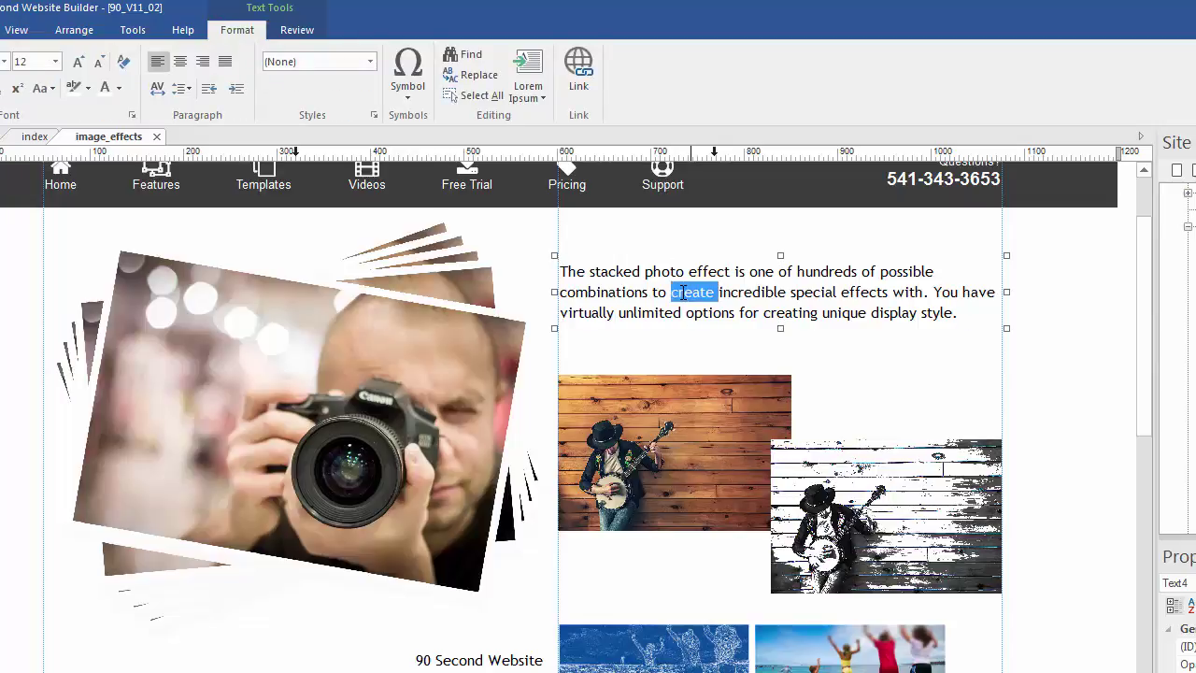
left_click(682, 292)
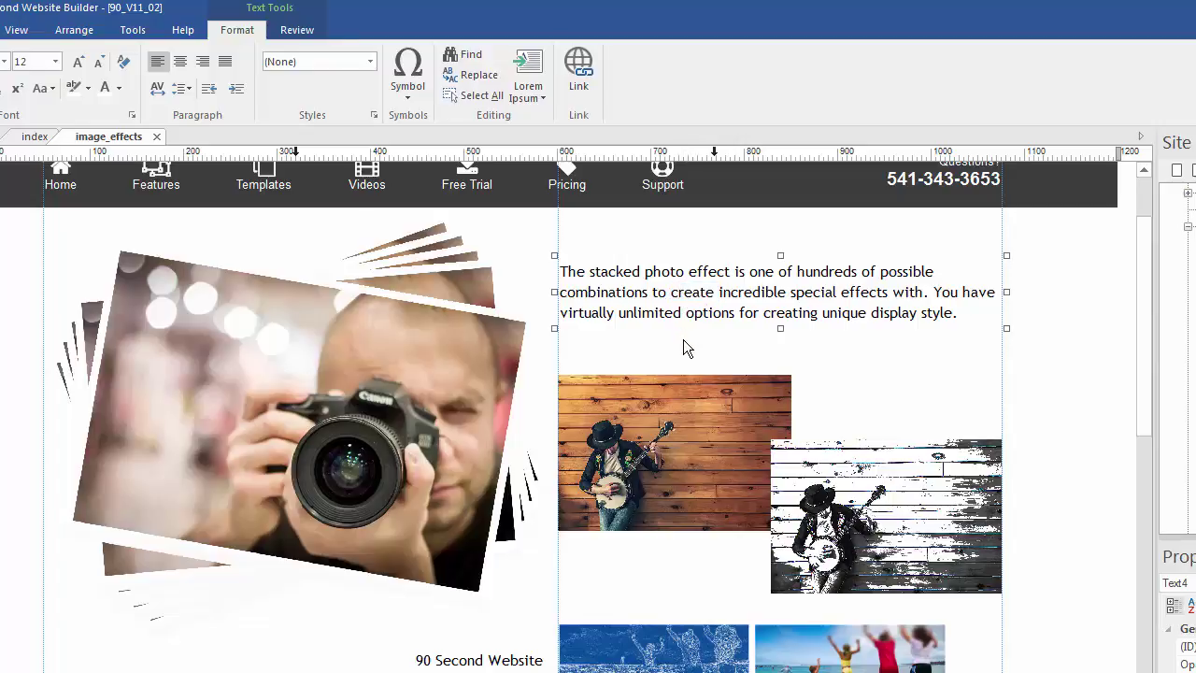
left_click(683, 340)
left_click(660, 292)
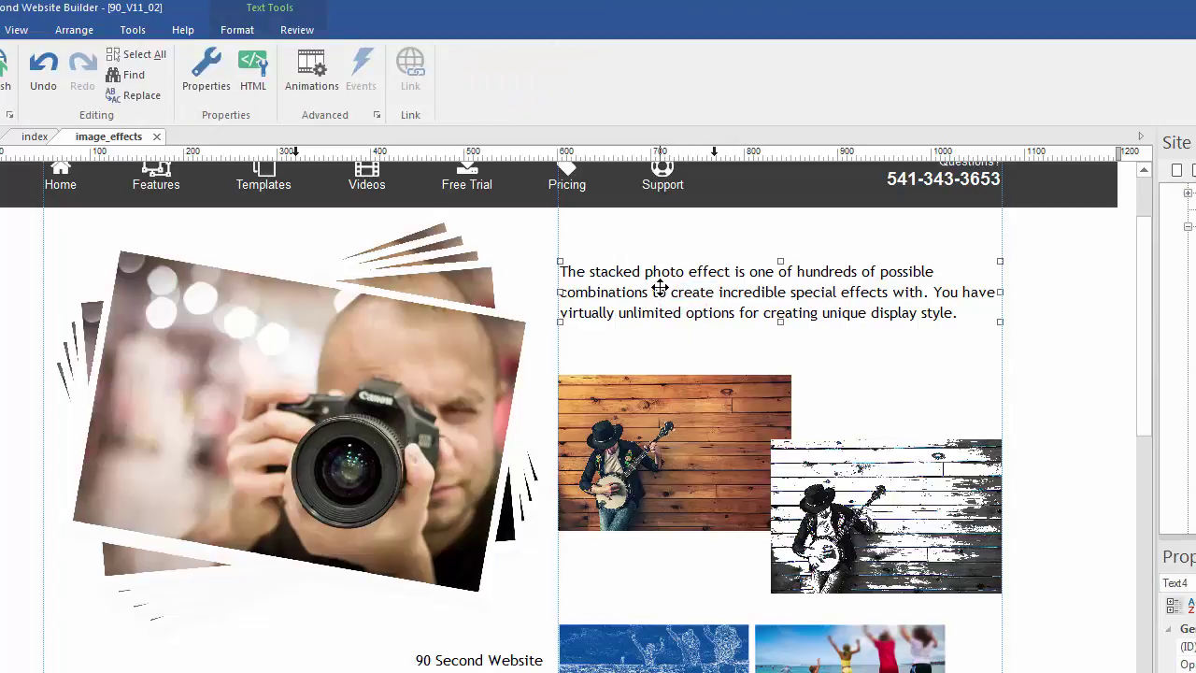
Step: Move the stacked photo effect text box up to just below the dark header, keeping it between the guides
right_click(647, 277)
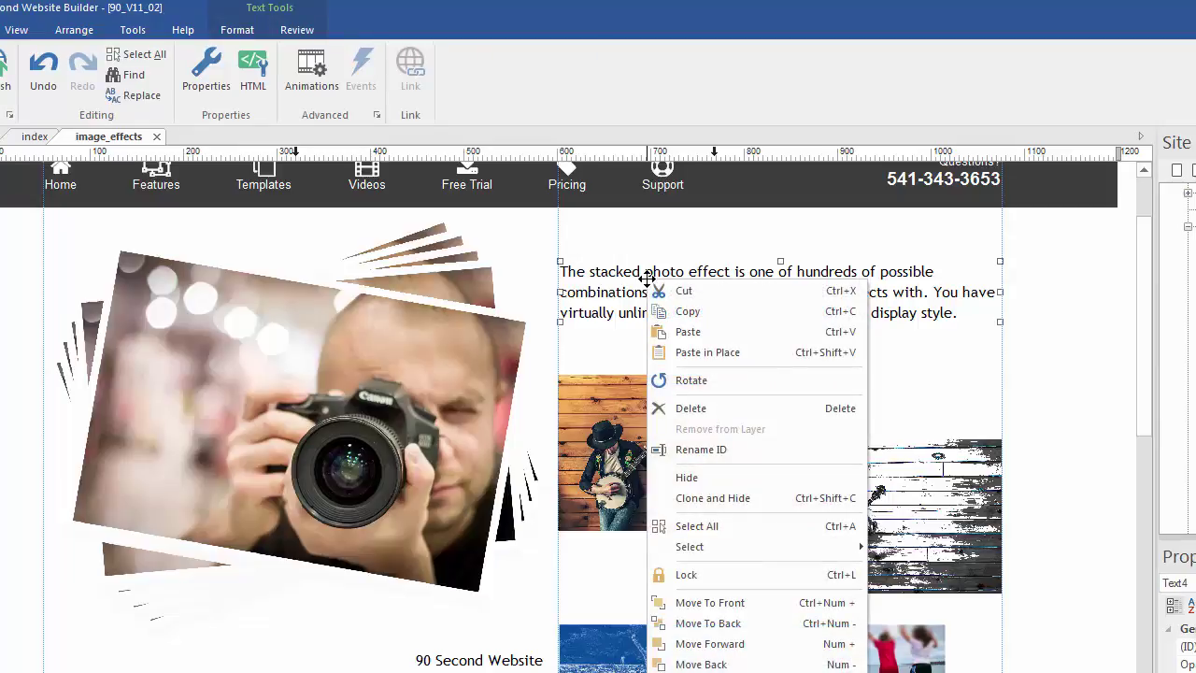
left_click(1052, 271)
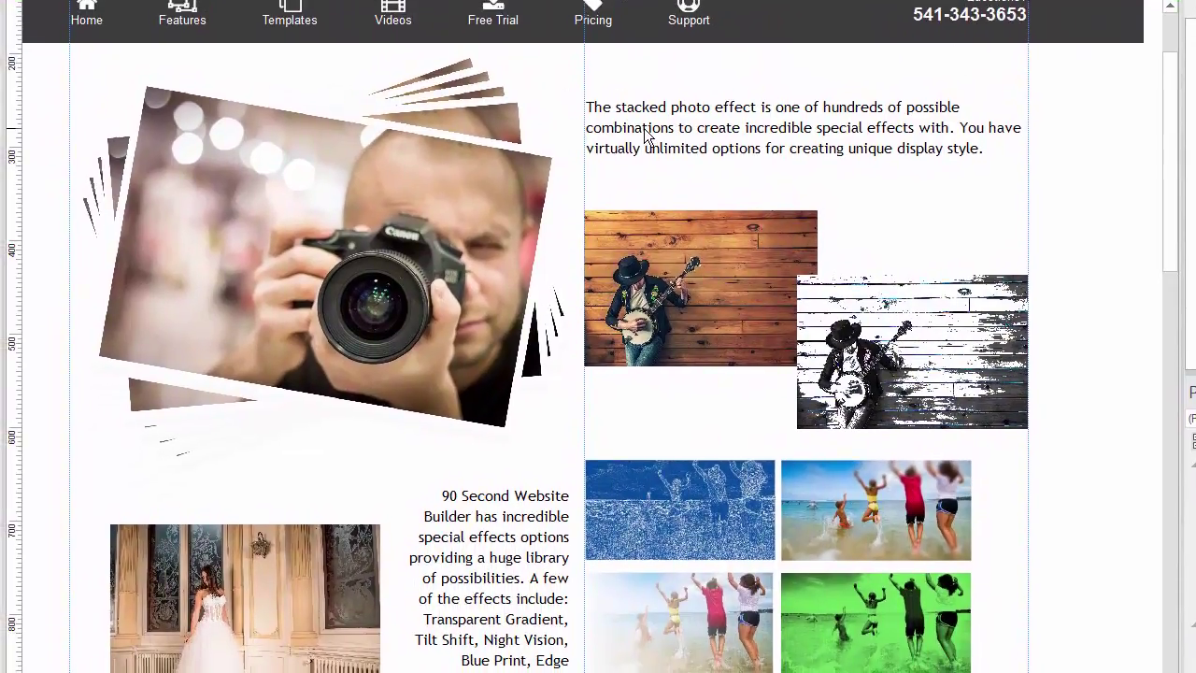
left_click_drag(647, 114, 645, 90)
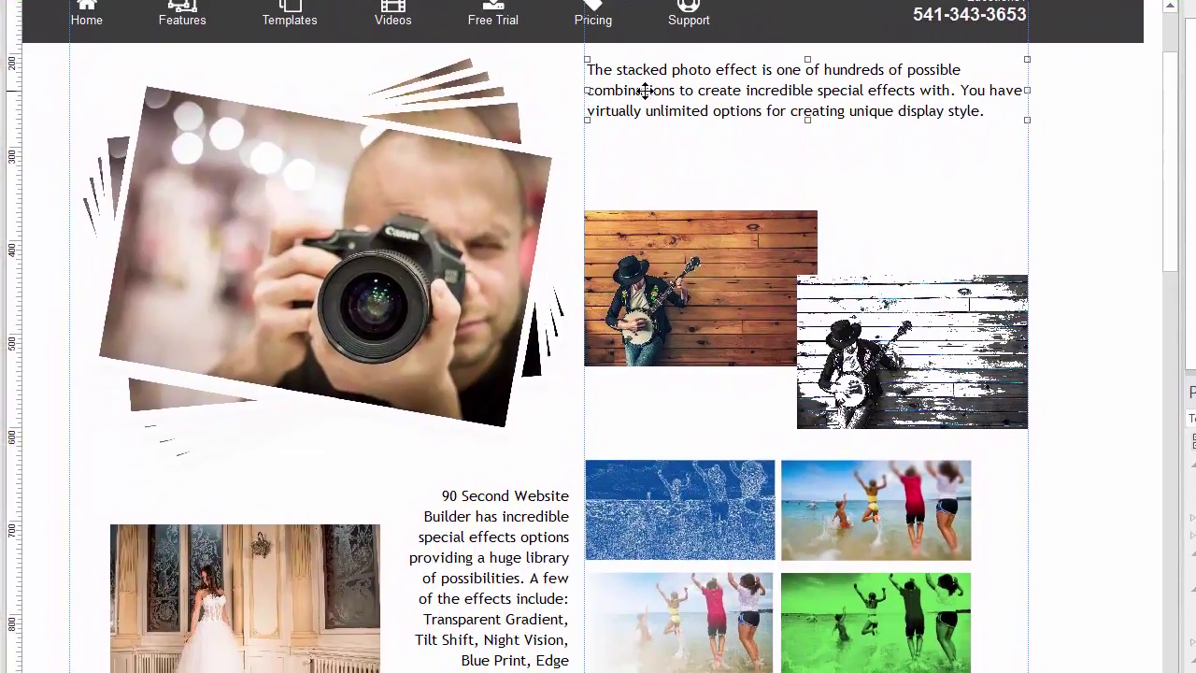
Step: Open the stacked photo text box's object properties, try publishing the text as an image, view the image formats, and disable the option again
right_click(668, 74)
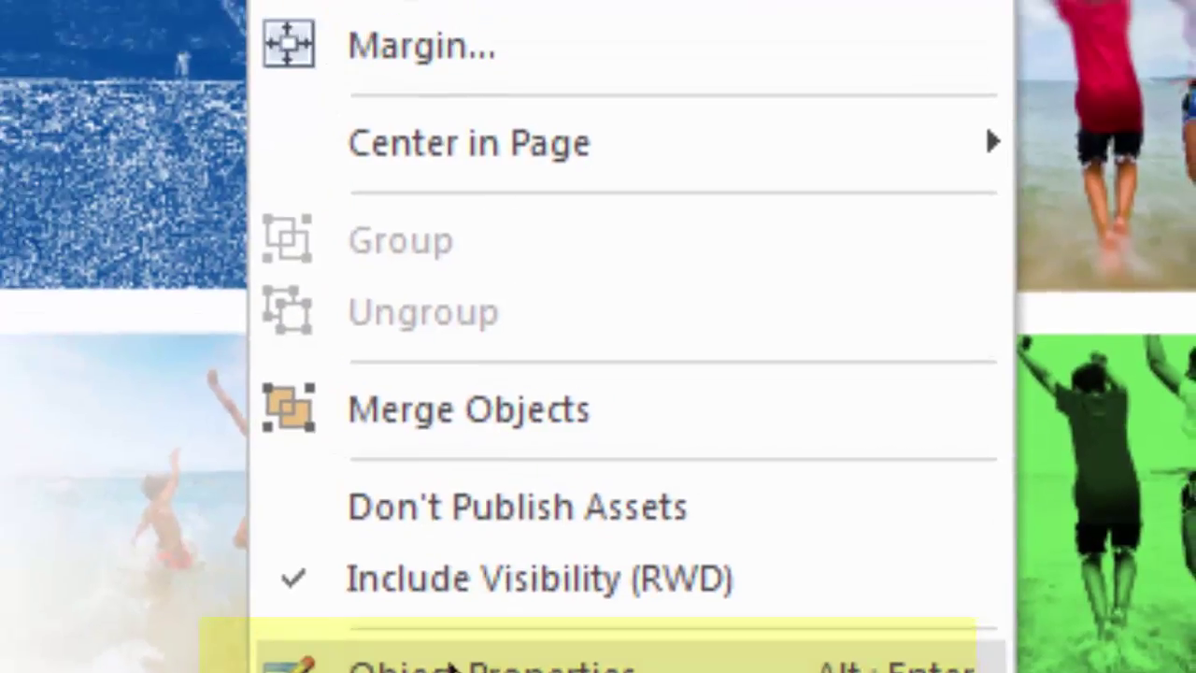
left_click(449, 660)
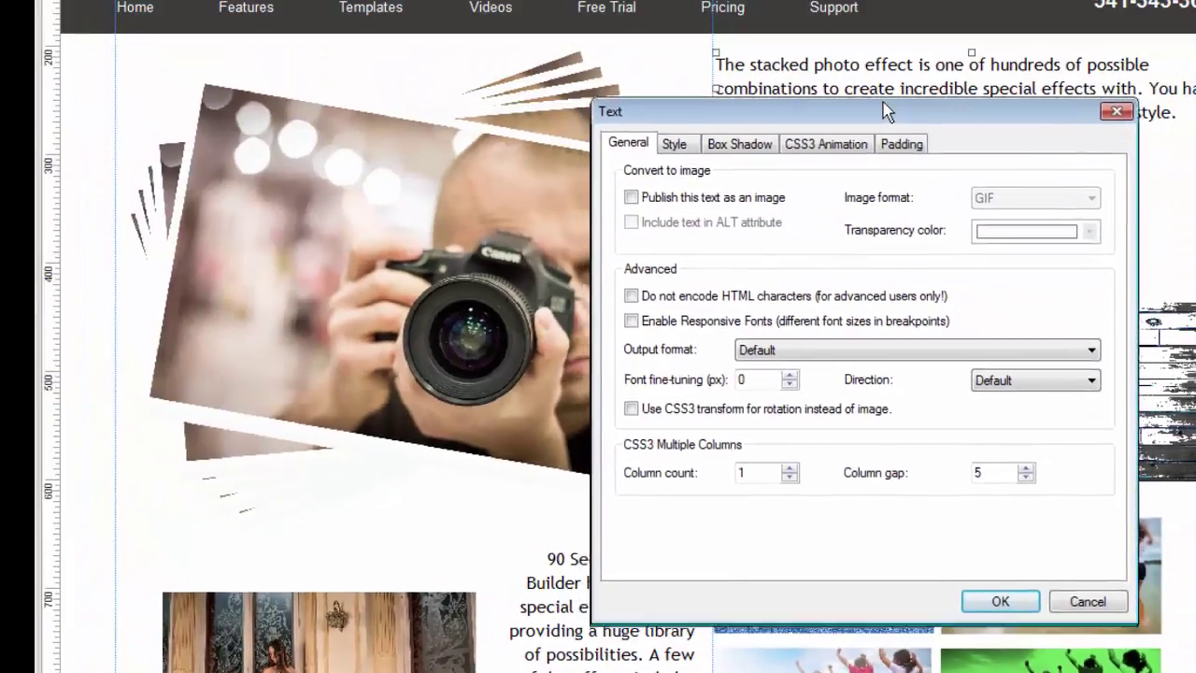
left_click_drag(879, 111, 773, 109)
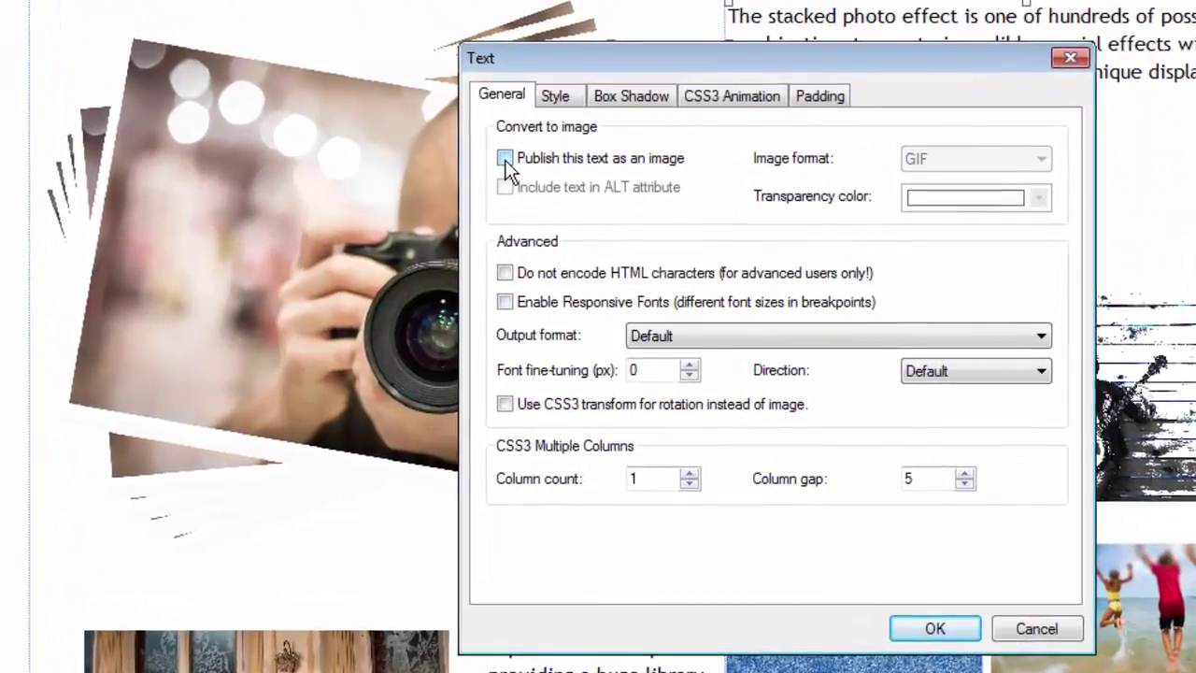
left_click(505, 158)
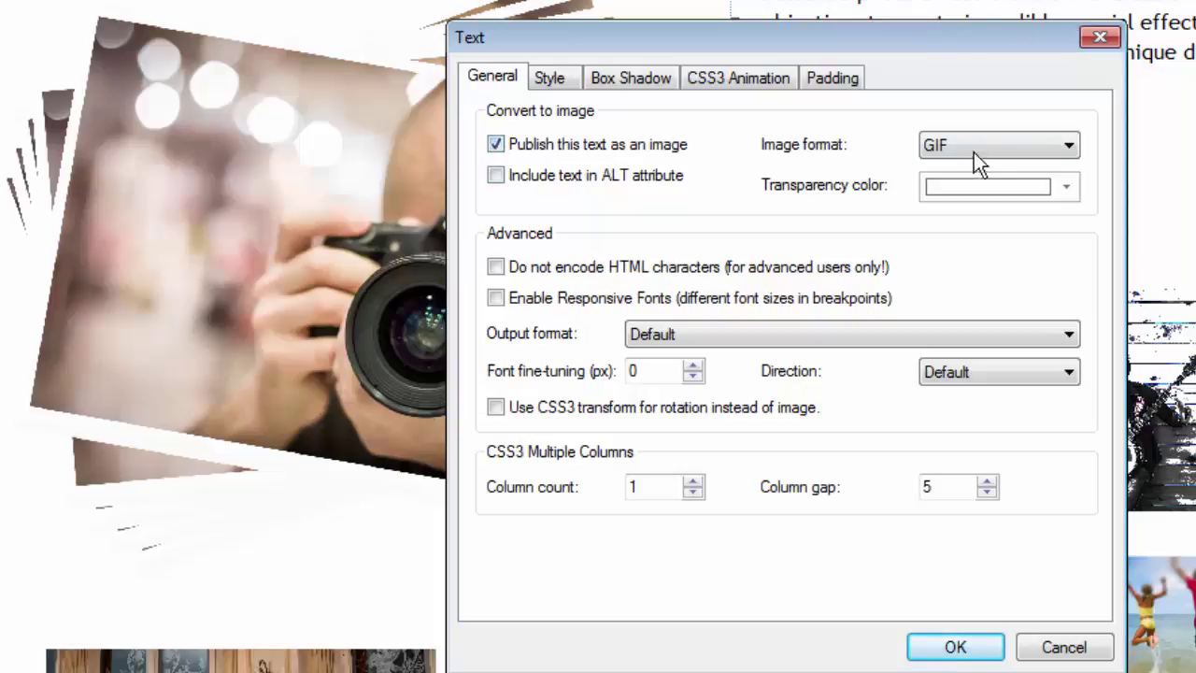
left_click(1066, 147)
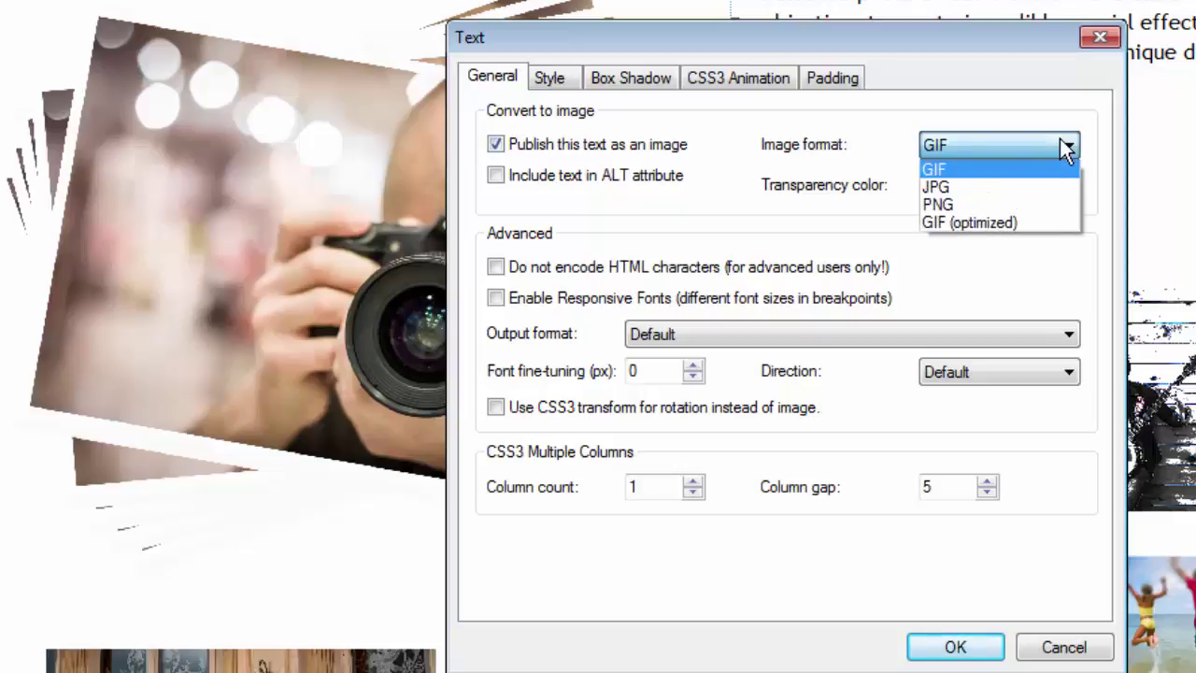
left_click(745, 150)
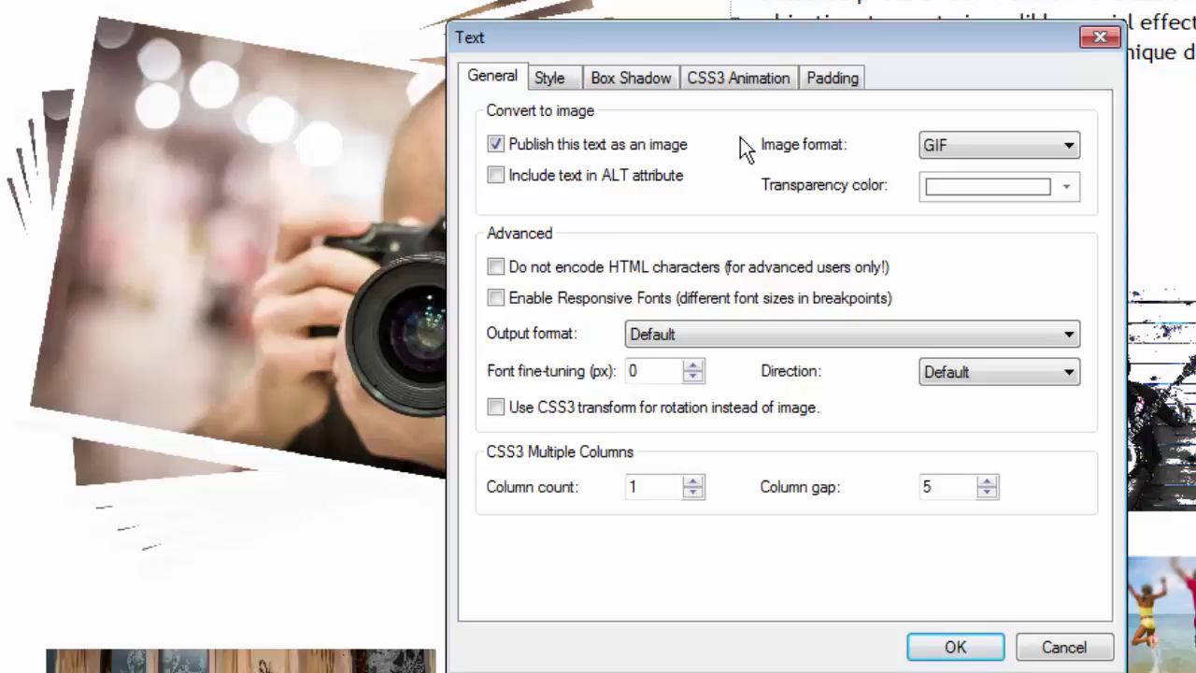
left_click(495, 144)
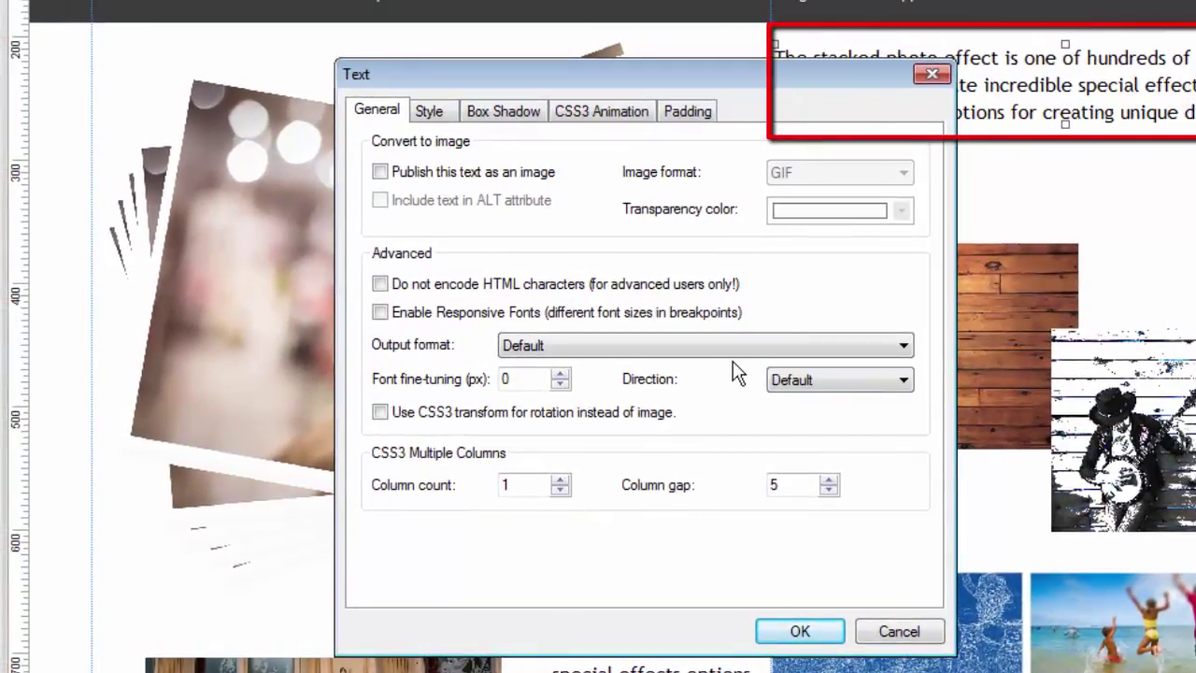
Step: Set the stacked photo text box's CSS3 column count to 2 and apply it
left_click(559, 480)
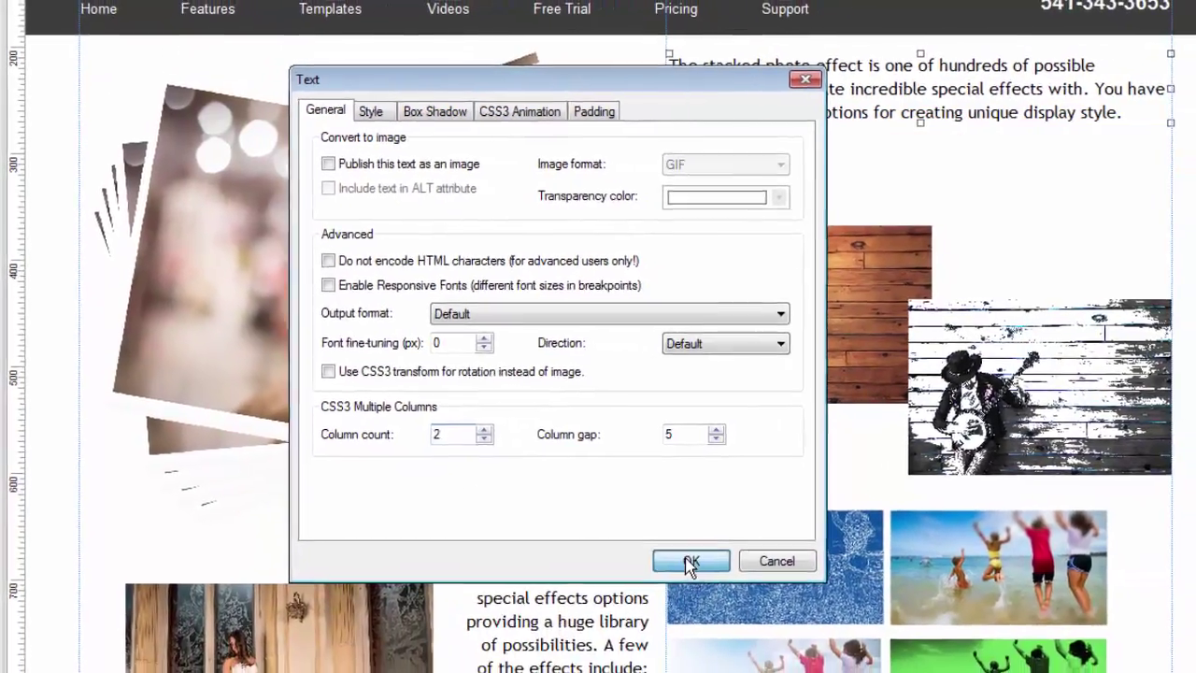
left_click(720, 579)
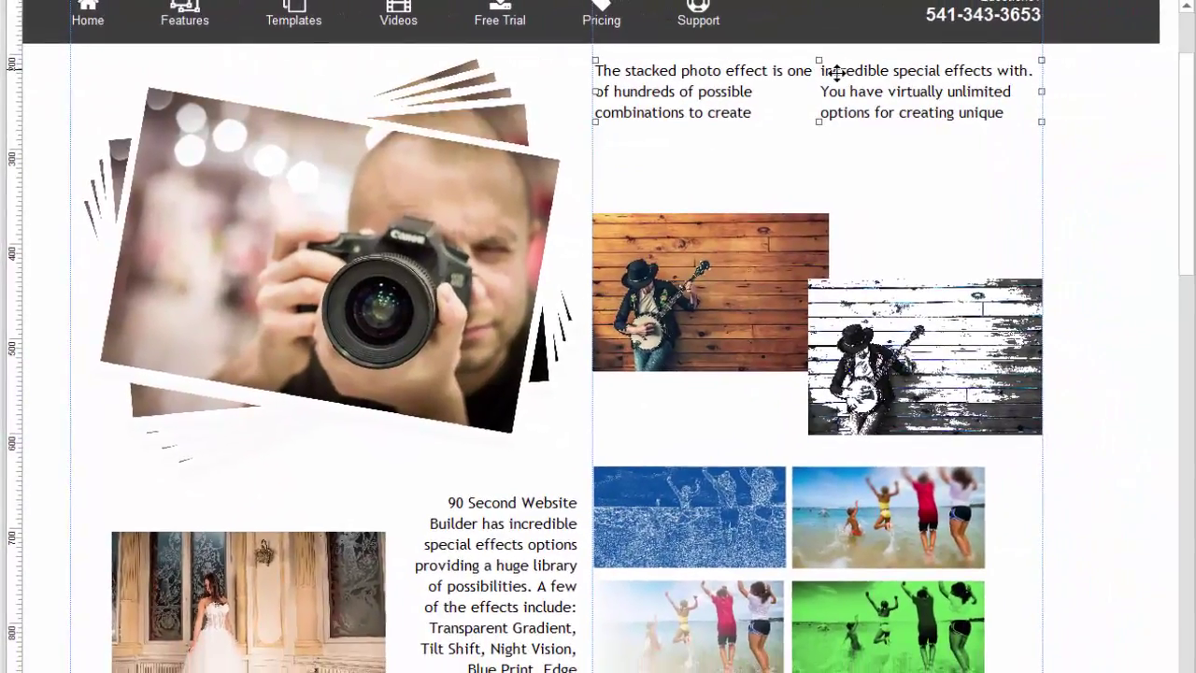
Step: Reopen the text box's object properties, return the CSS3 column count to 1, view the style settings, and apply
right_click(731, 93)
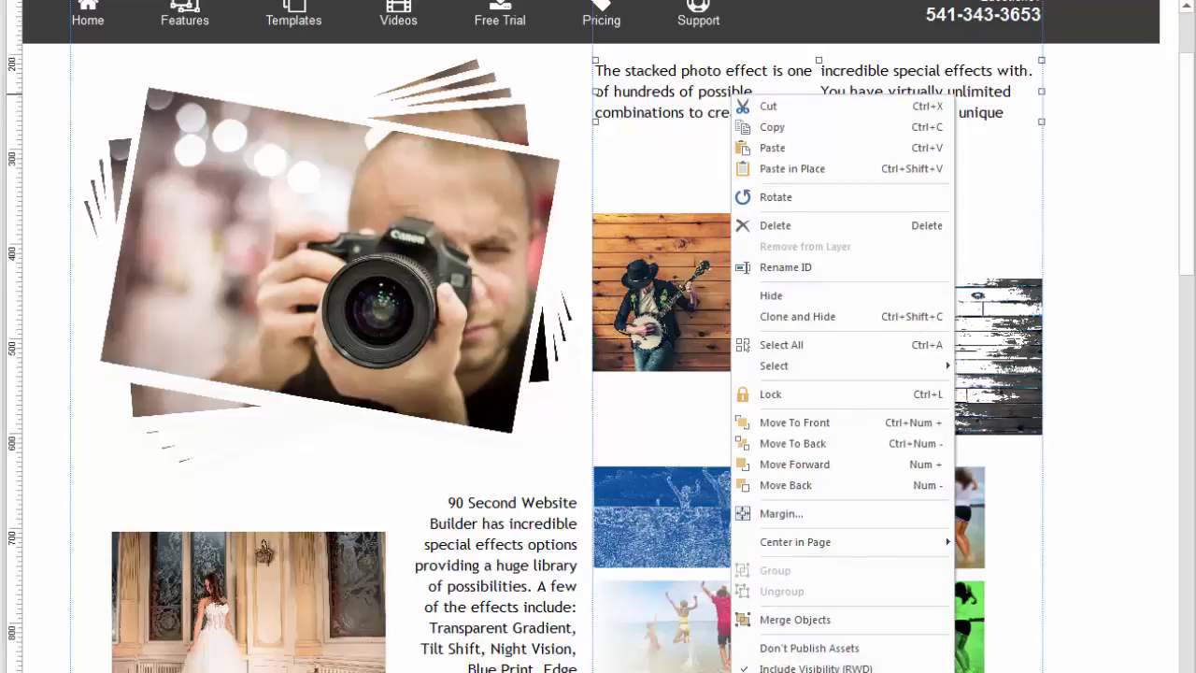
left_click(795, 670)
left_click_drag(645, 132, 499, 66)
left_click(503, 369)
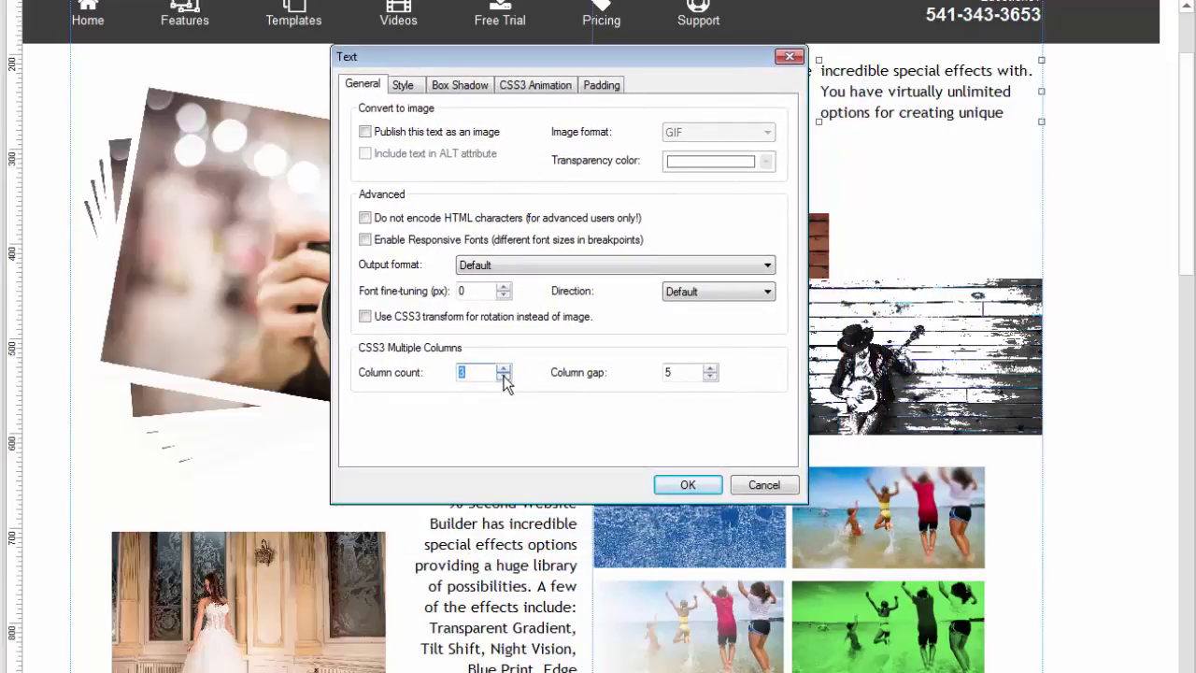
left_click(503, 377)
left_click(503, 376)
left_click(403, 92)
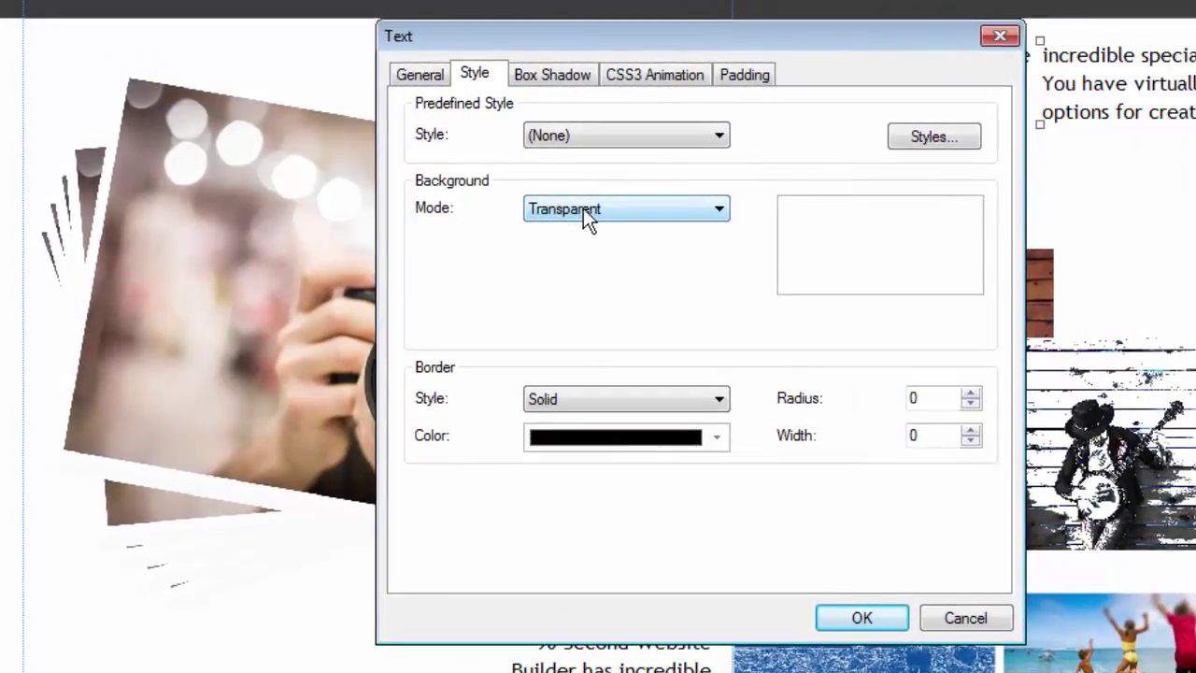
left_click(838, 617)
Step: Move the stacked photo text box down slightly and give it a solid light blue background
mouse_move(1074, 102)
left_mouse_down()
mouse_move(1081, 246)
mouse_move(1094, 169)
mouse_move(1080, 113)
left_mouse_up()
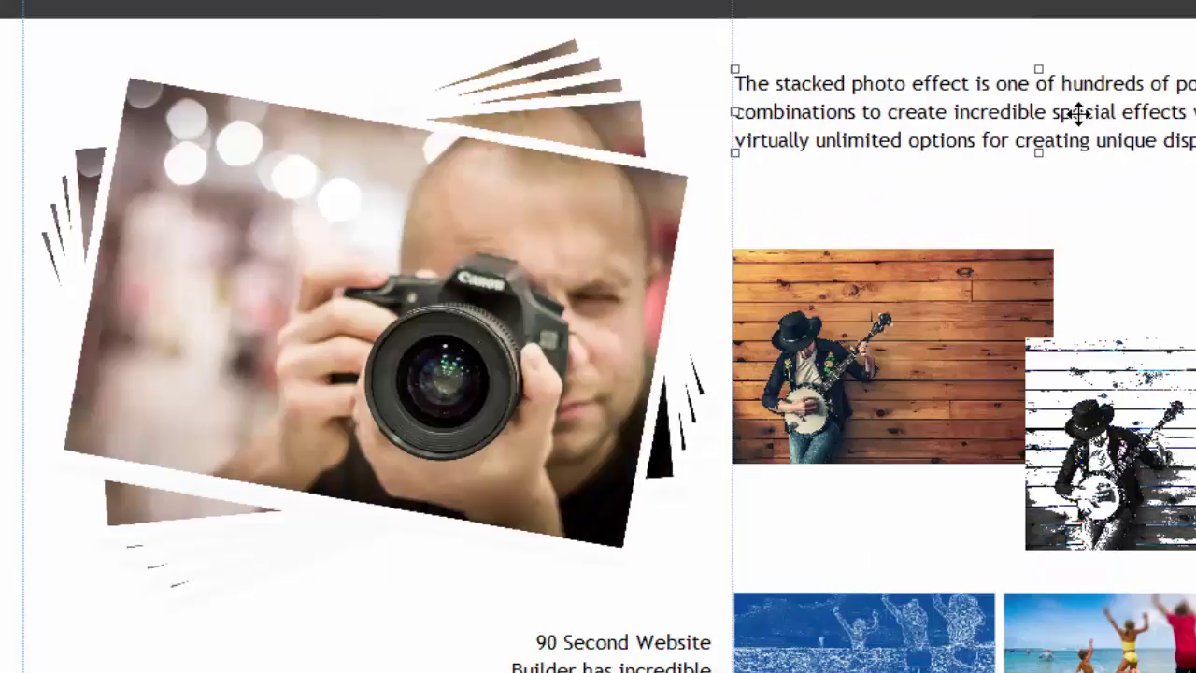
right_click(1005, 91)
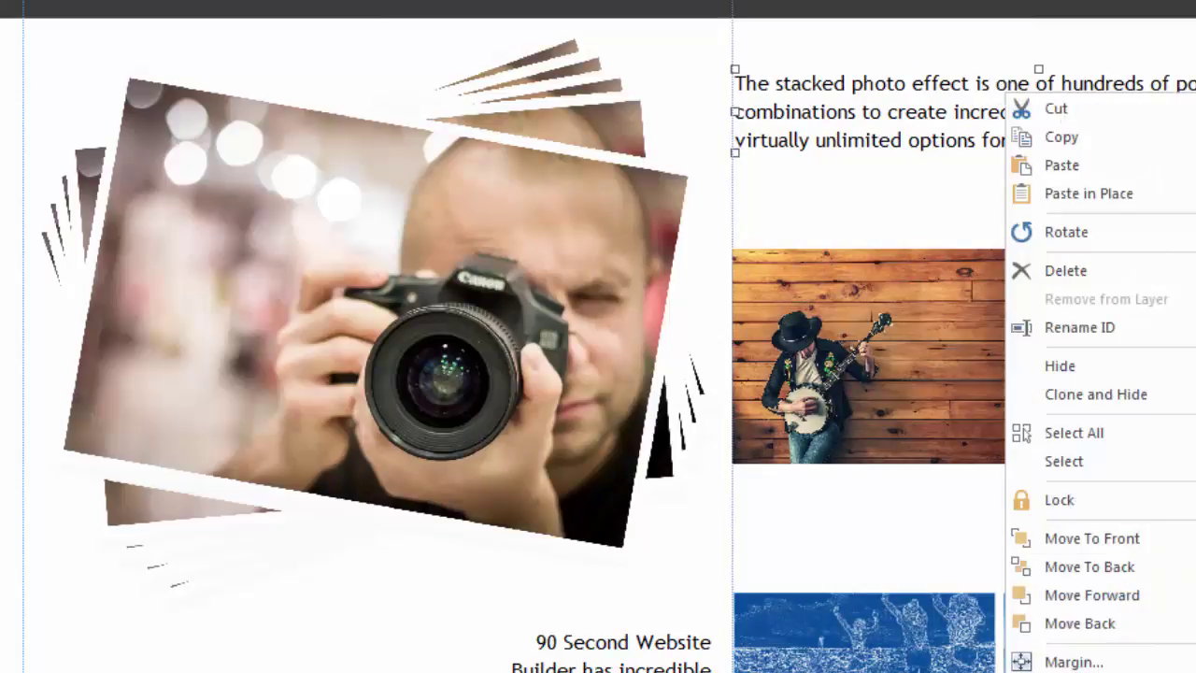
double_click(761, 132)
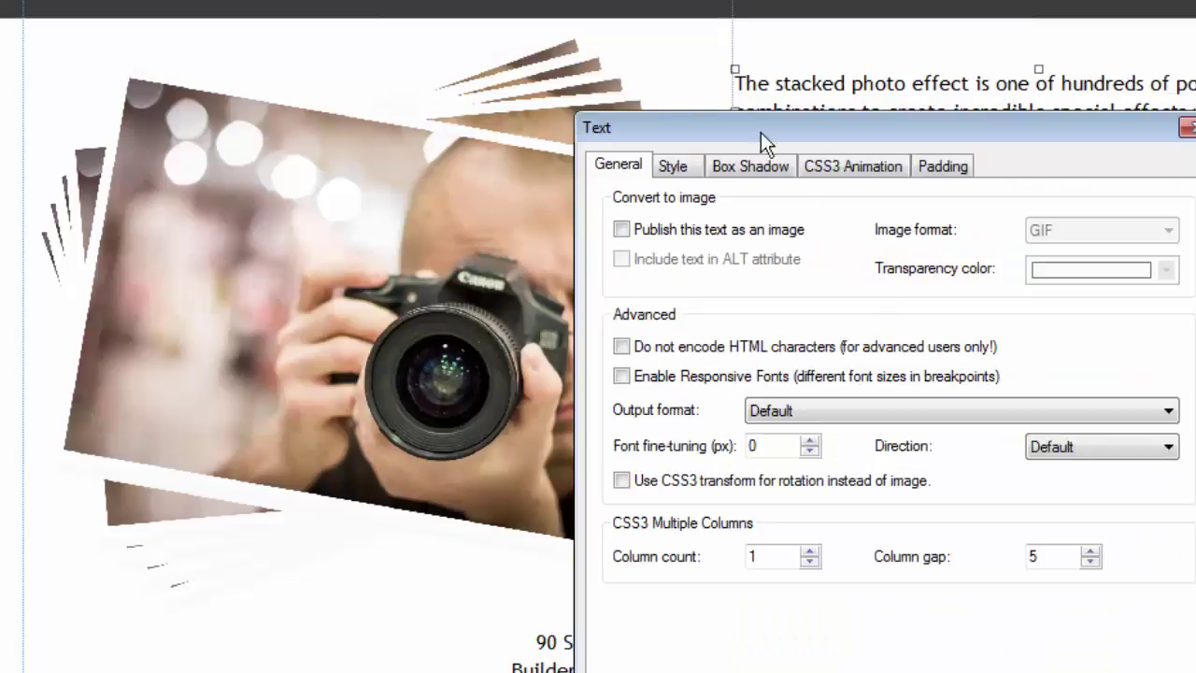
left_click(672, 166)
left_click_drag(739, 130, 694, 6)
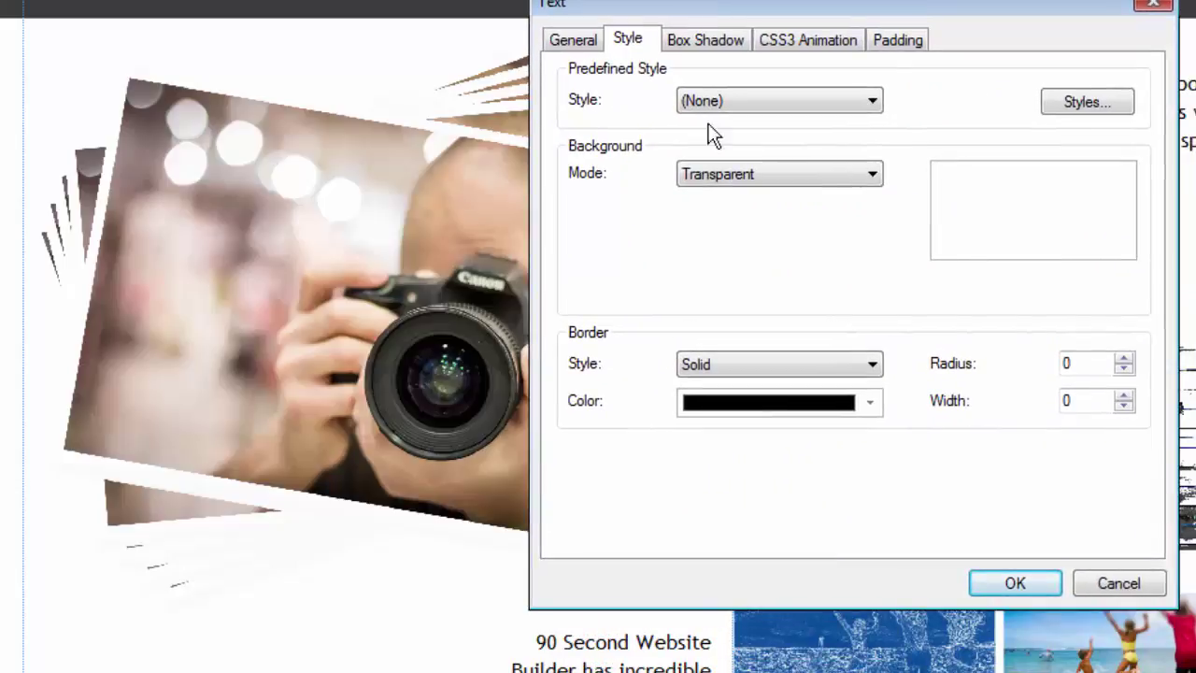
left_click(829, 176)
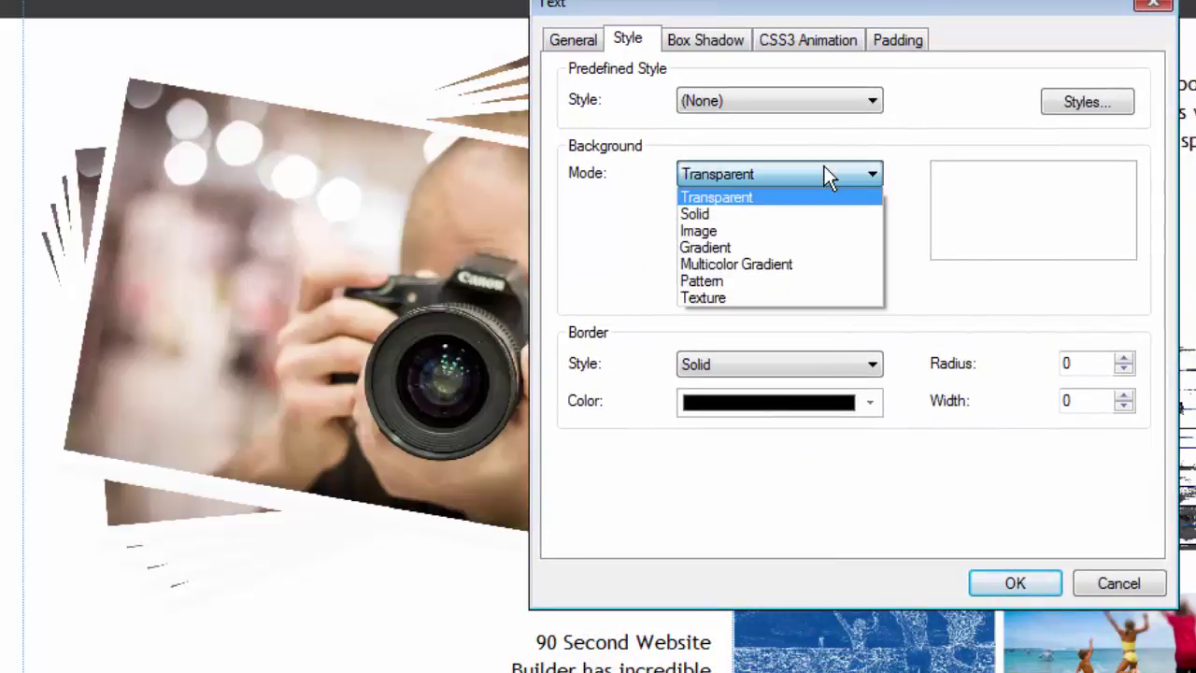
left_click(707, 214)
left_click(757, 211)
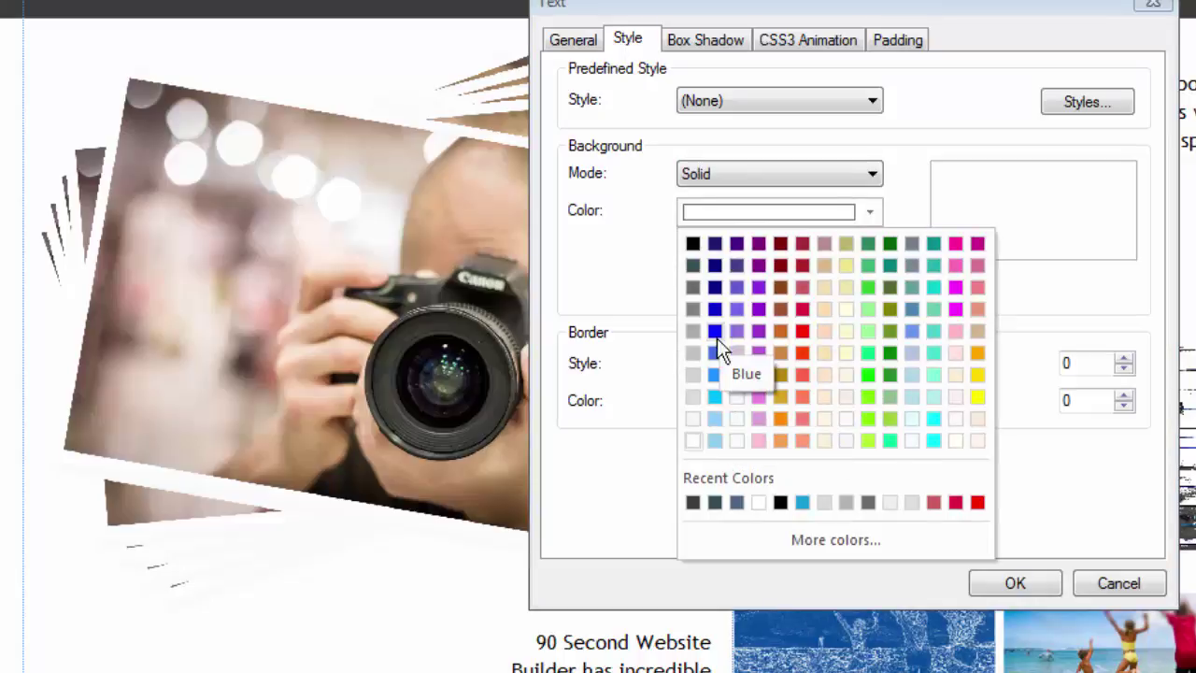
left_click(714, 420)
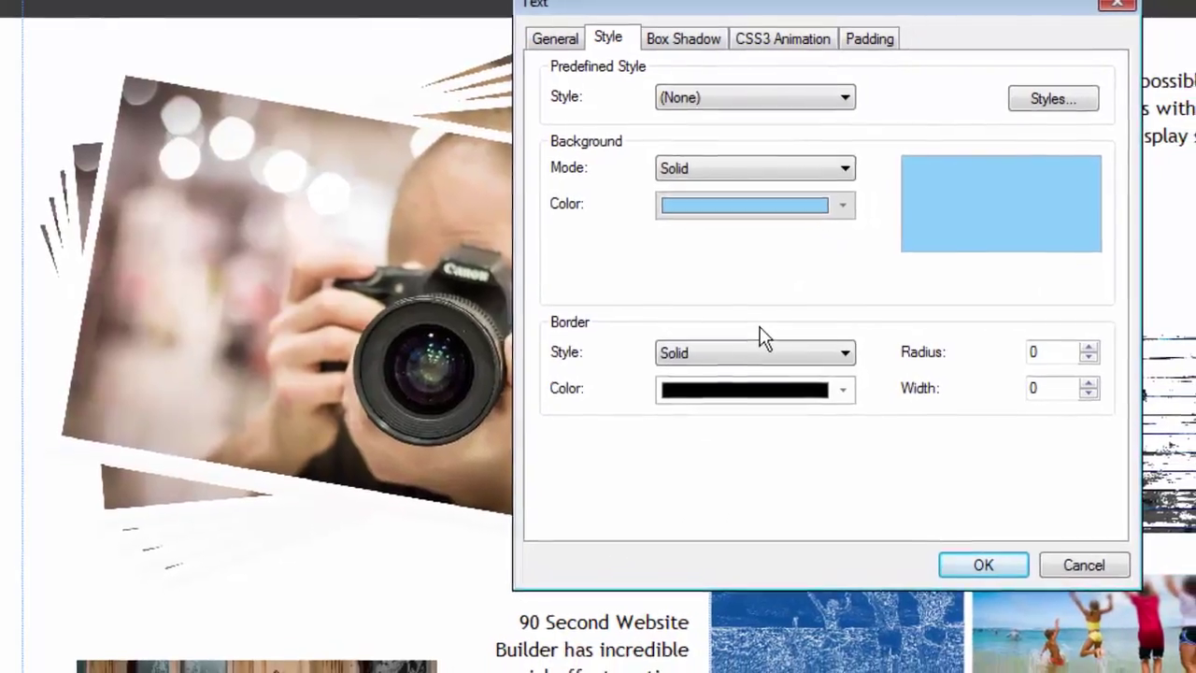
left_click(949, 565)
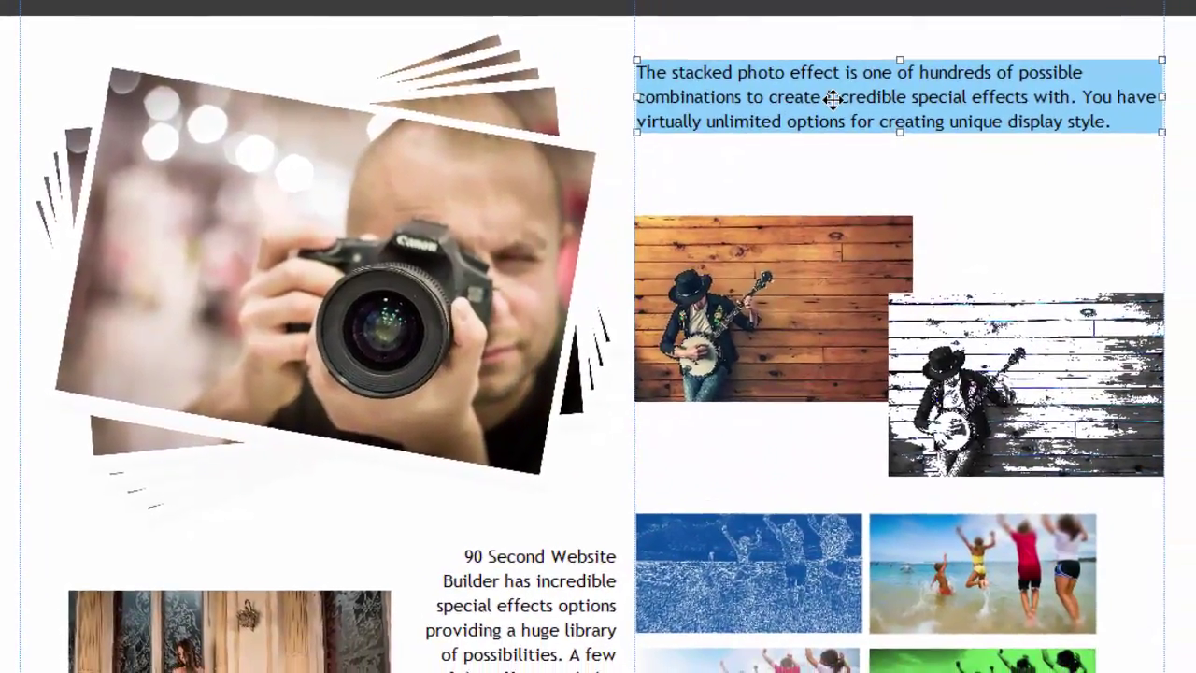
Step: Give the stacked photo text box a dashed border with width 4 and radius 5, and apply it
right_click(732, 82)
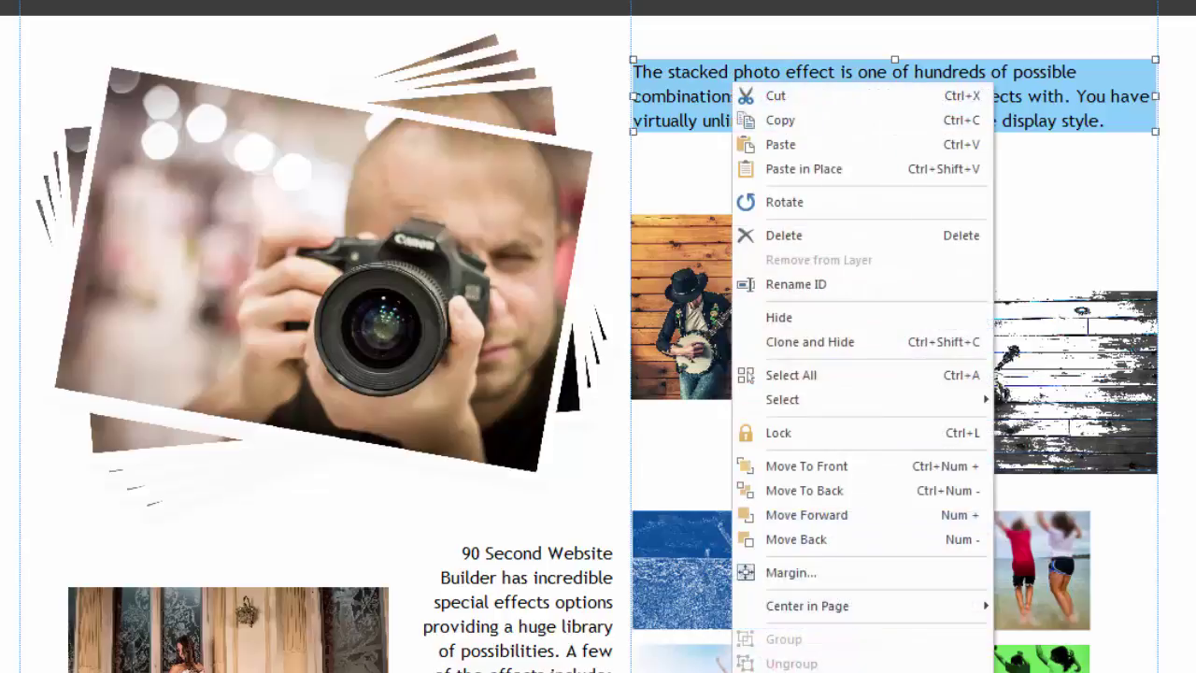
left_click(580, 142)
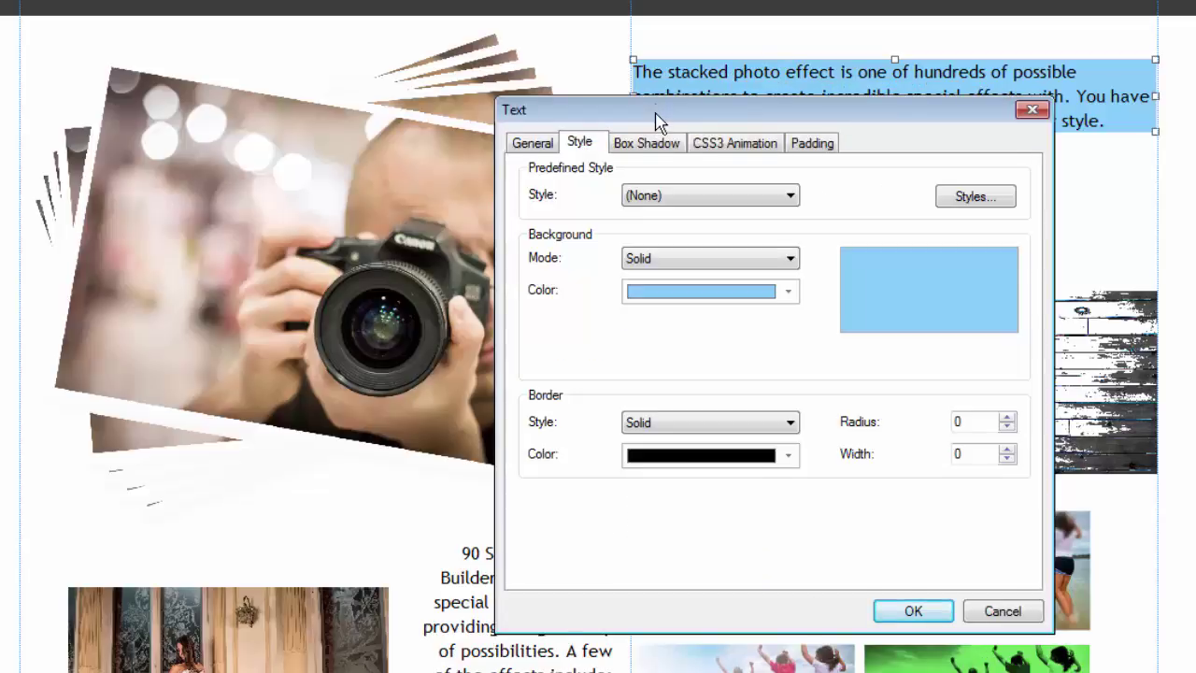
left_click_drag(657, 120, 614, 31)
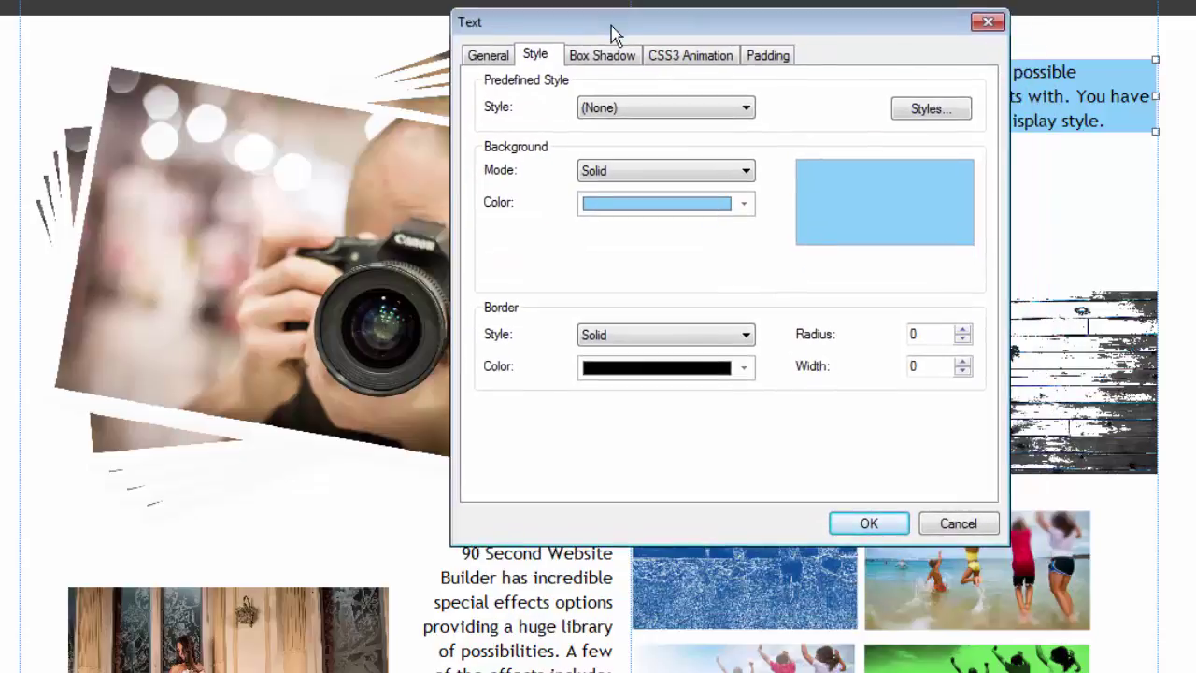
left_click(744, 336)
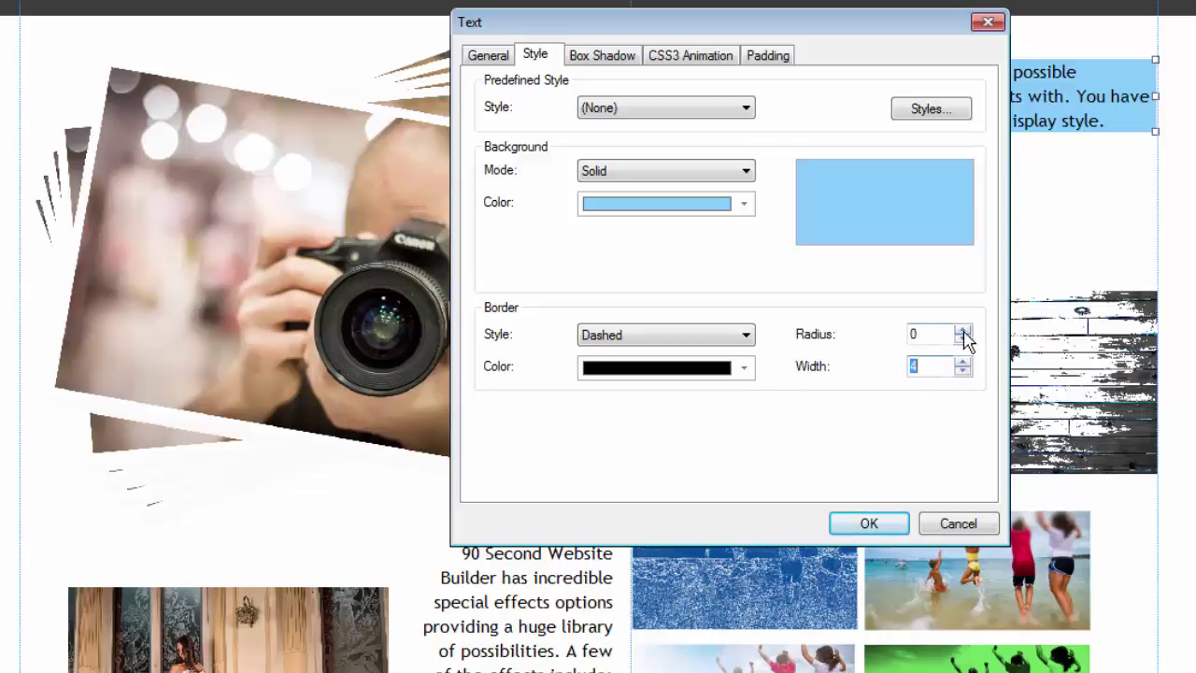
left_click(961, 330)
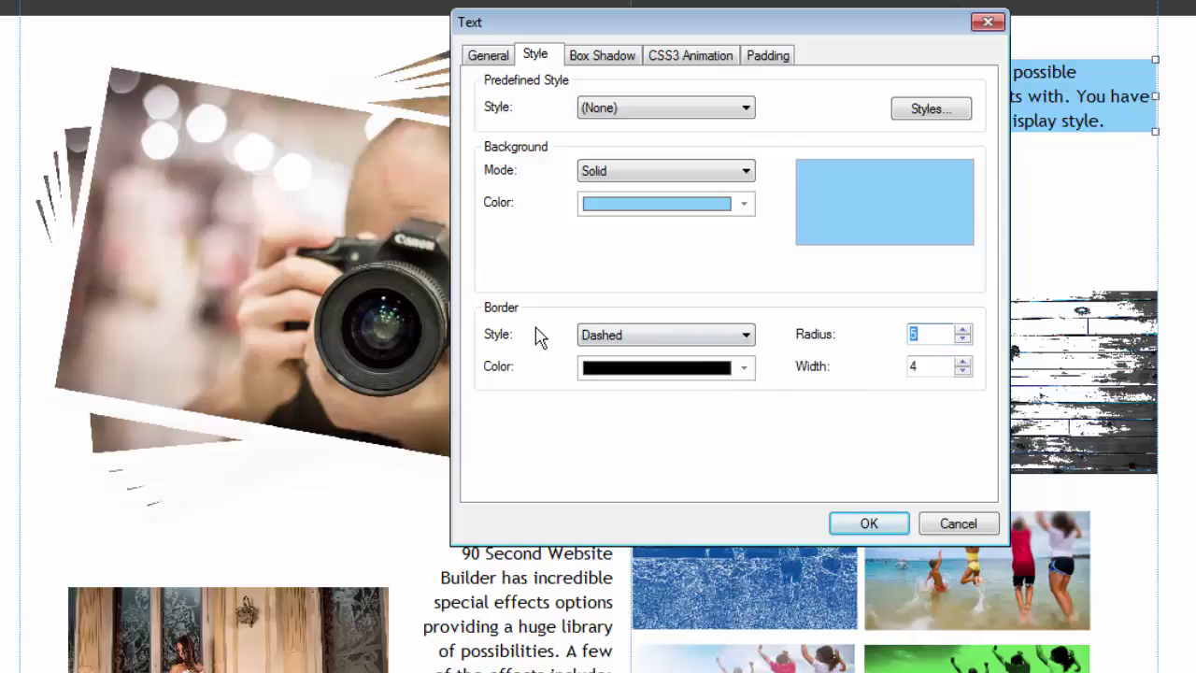
left_click(869, 525)
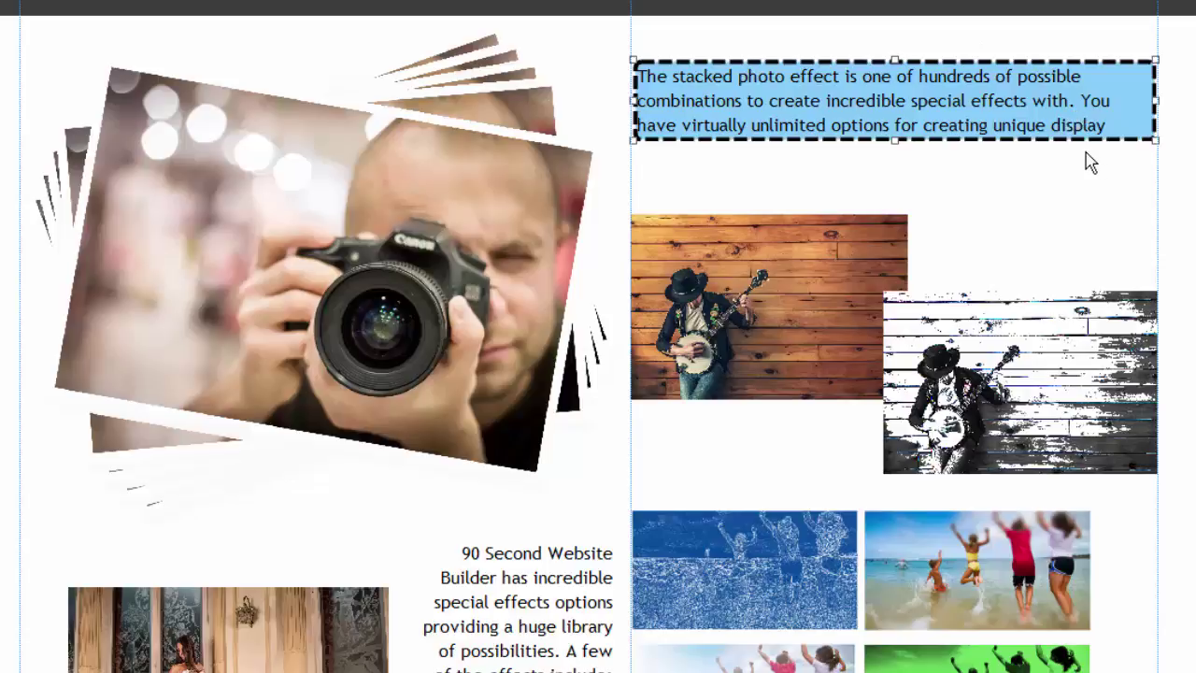
Step: Reopen the text box's style properties, make the solid background white, and remove the border with its radius set to 0
right_click(873, 87)
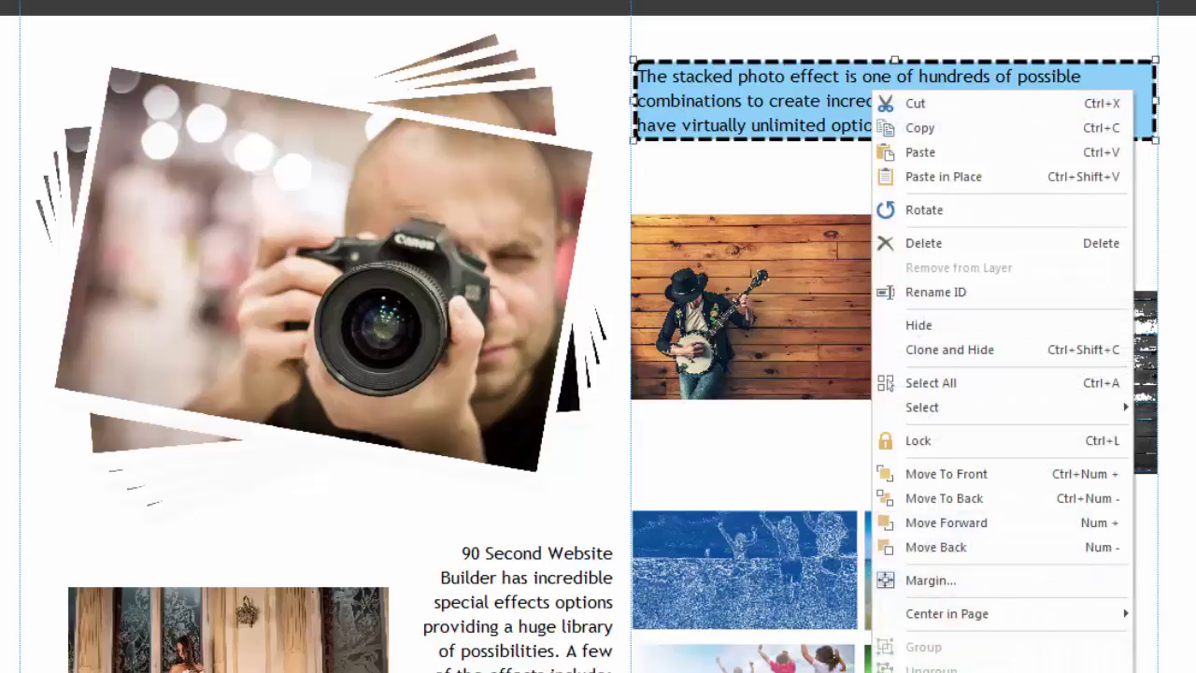
left_click(934, 669)
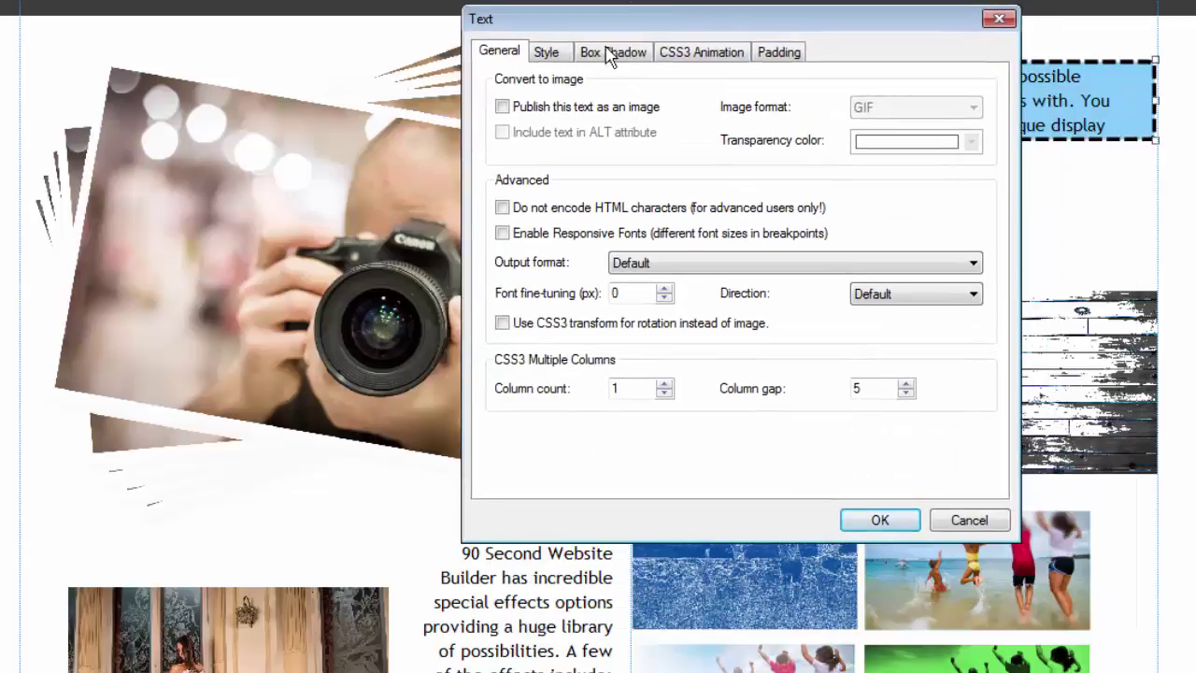
left_click(548, 55)
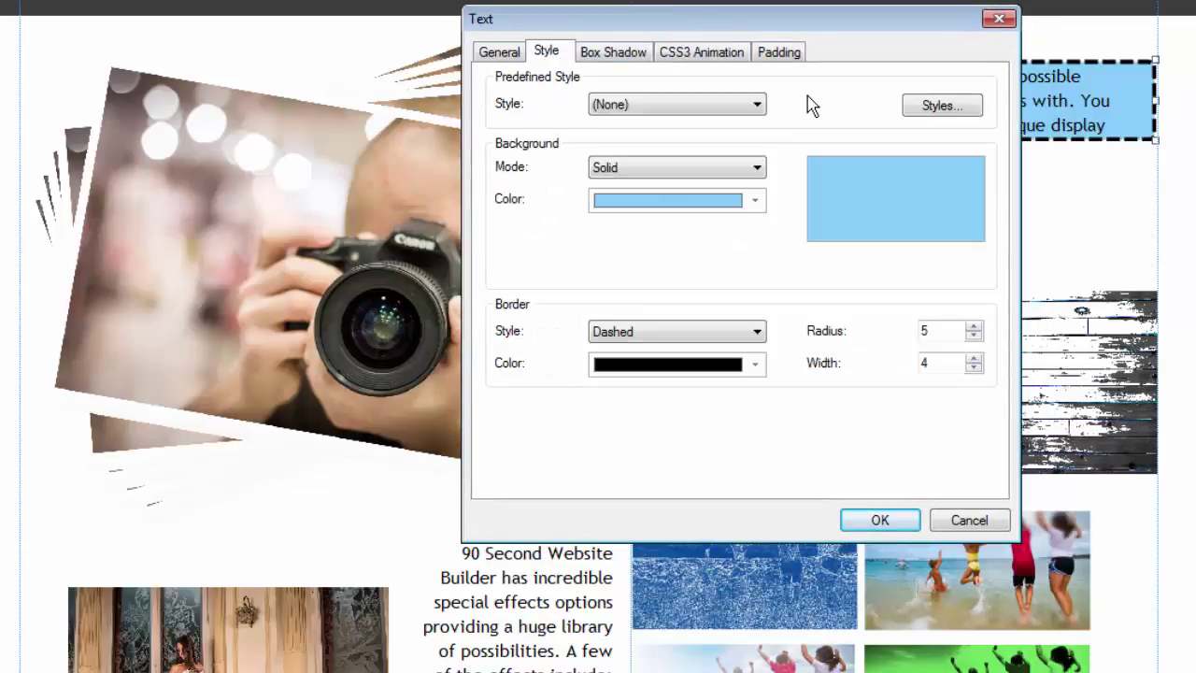
left_click(757, 168)
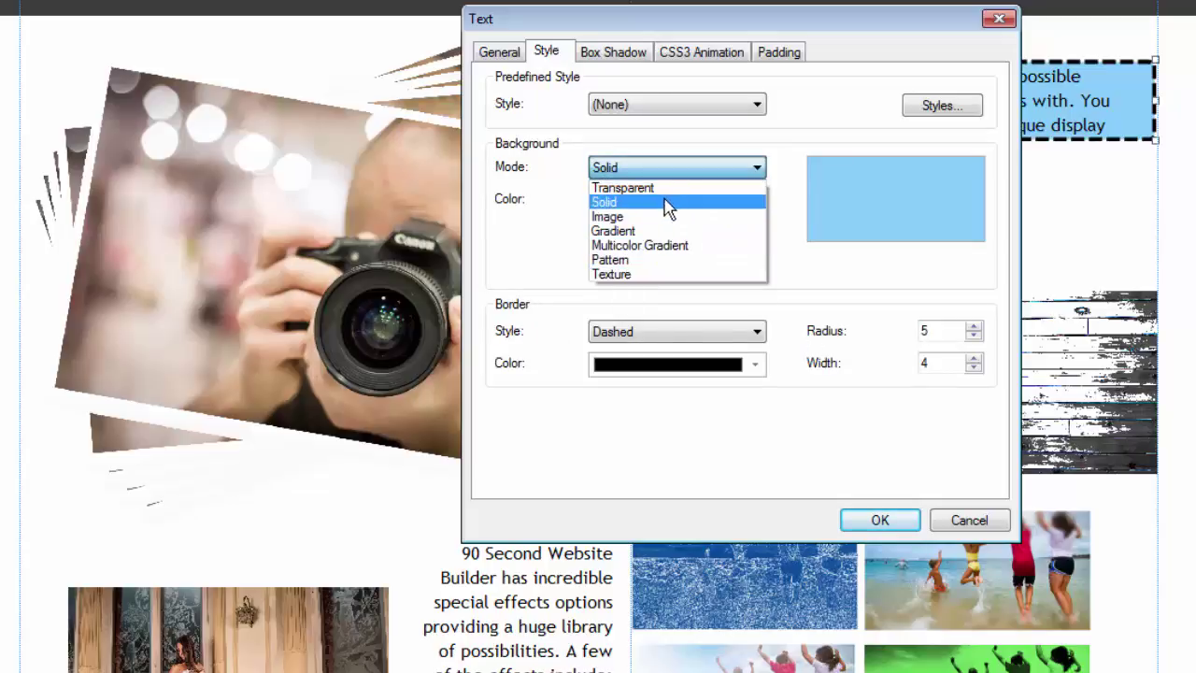
left_click(643, 171)
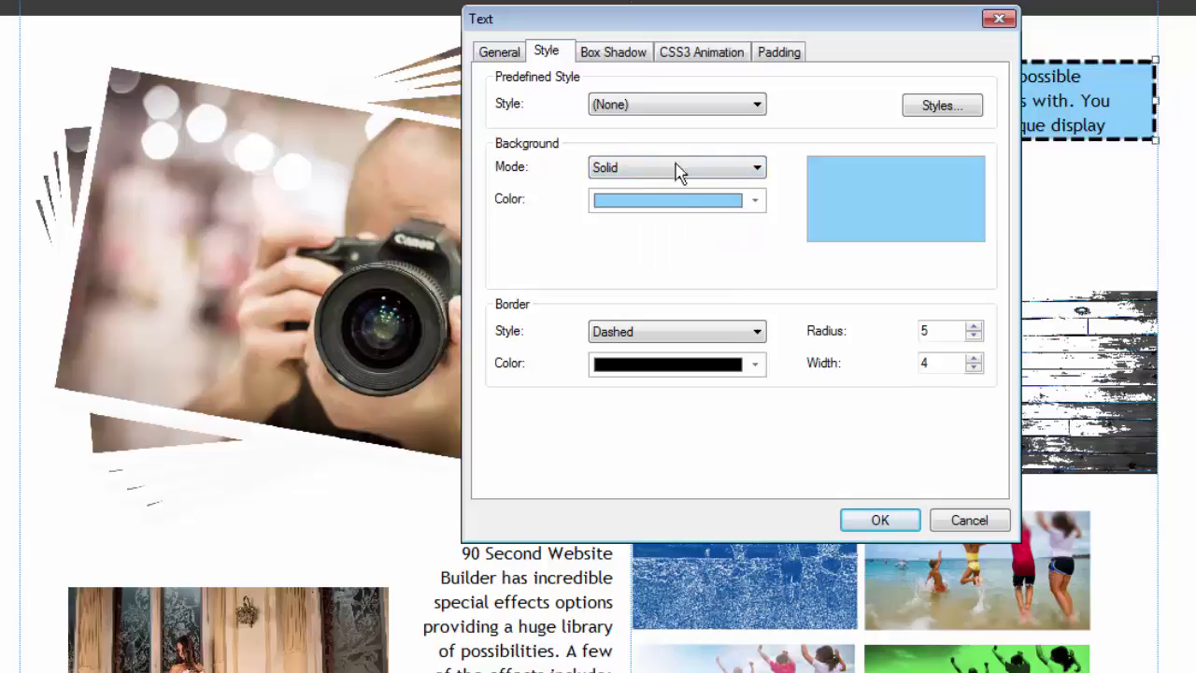
left_click(708, 204)
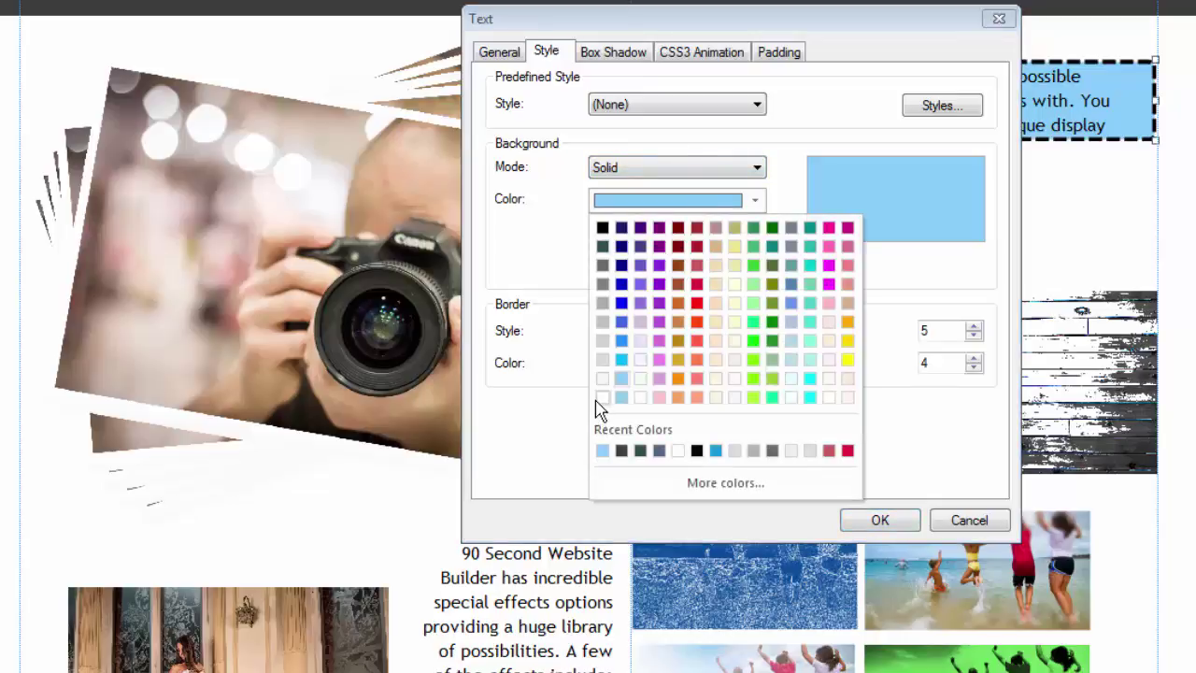
left_click(601, 399)
left_click(708, 336)
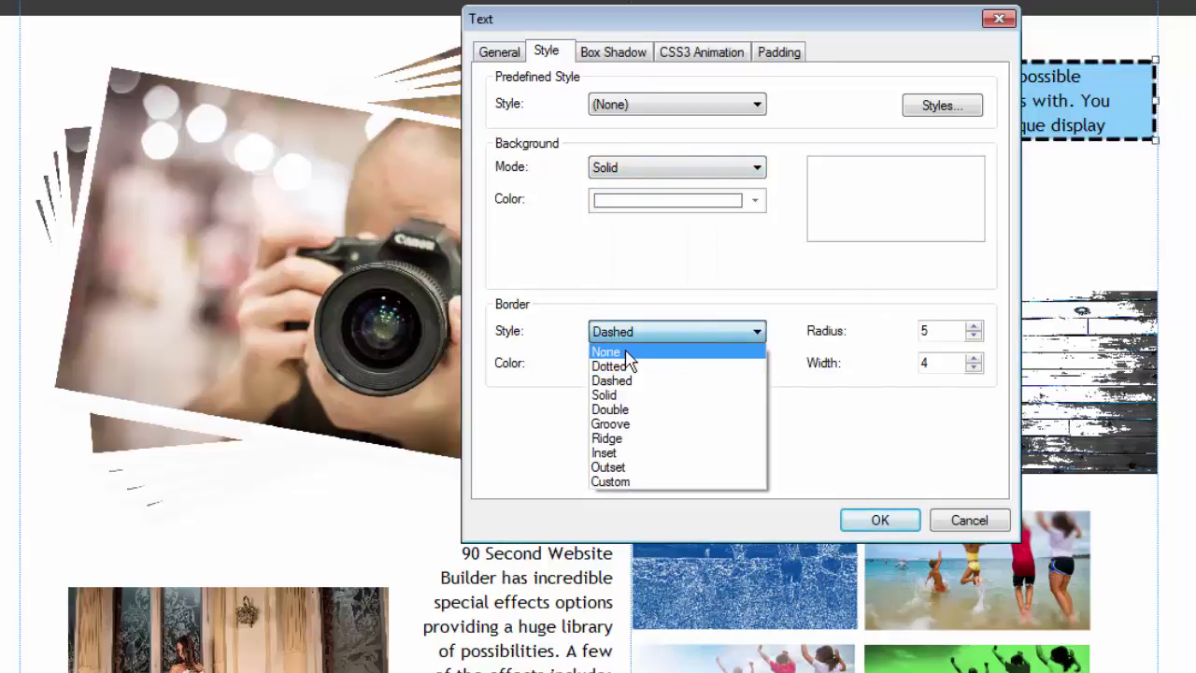
left_click(627, 354)
left_click(974, 337)
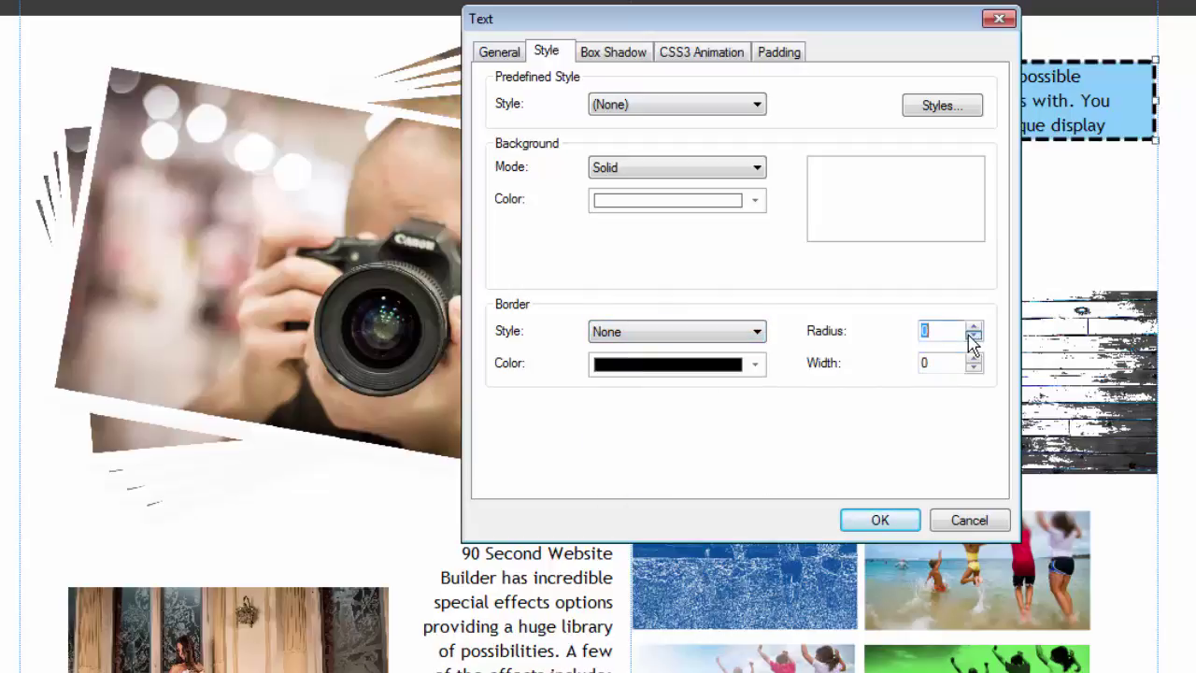
Step: Add a black box shadow with offset x 5 and offset y 5 to the text box and apply the properties
left_click(617, 56)
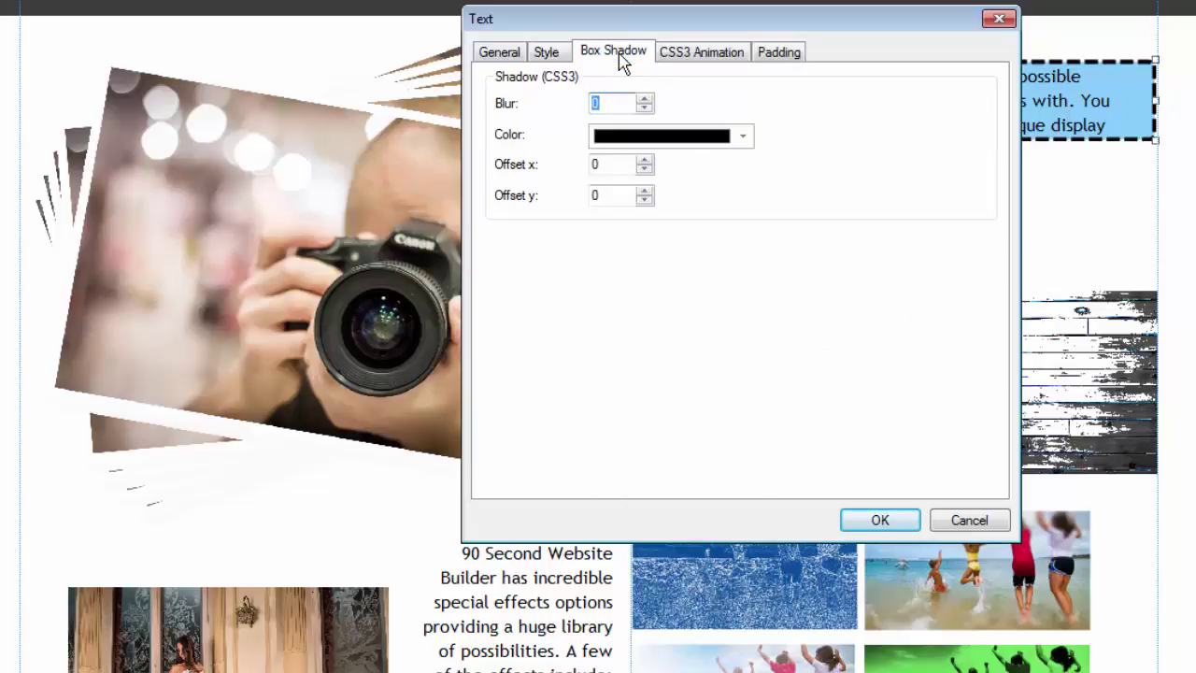
left_click(592, 164)
double_click(593, 164)
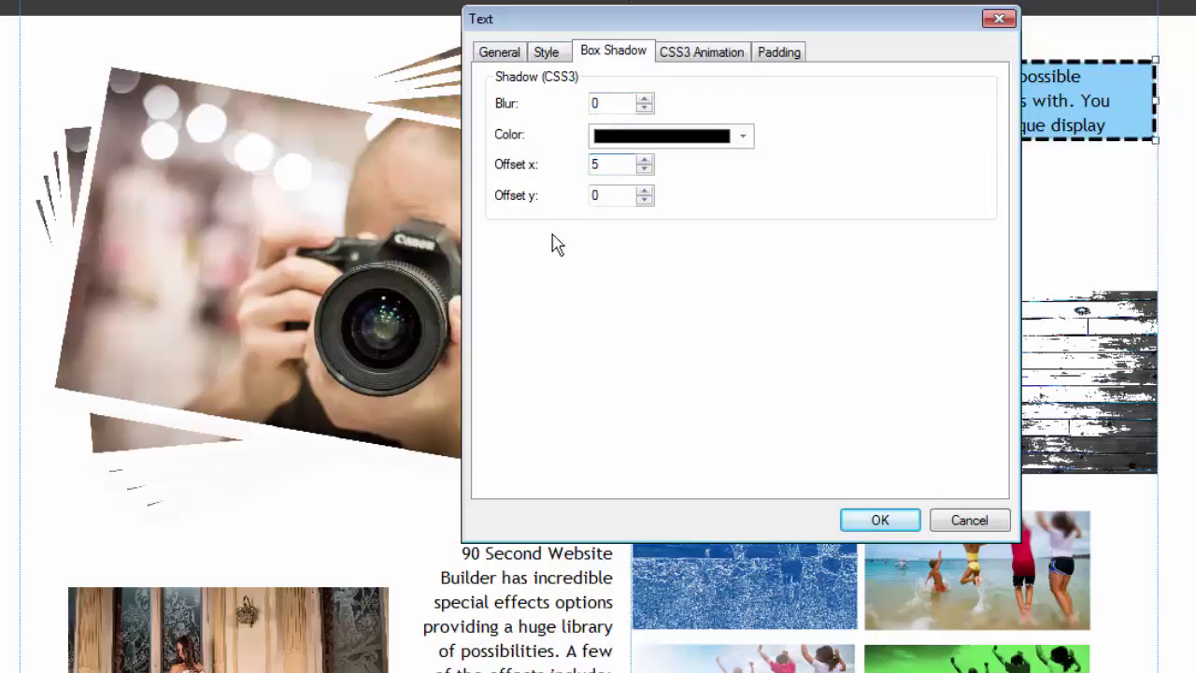
double_click(598, 195)
left_click(881, 524)
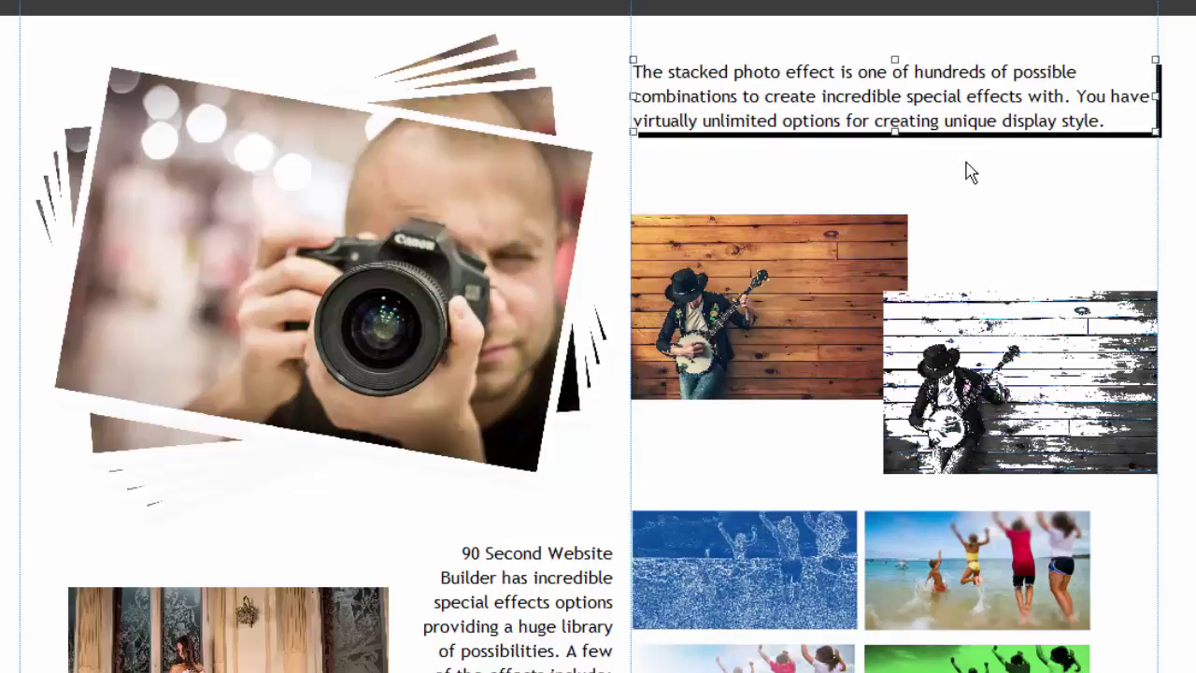
Step: Nudge the stacked photo text box slightly left, add blur to its box shadow, and apply it
left_click_drag(935, 136, 931, 104)
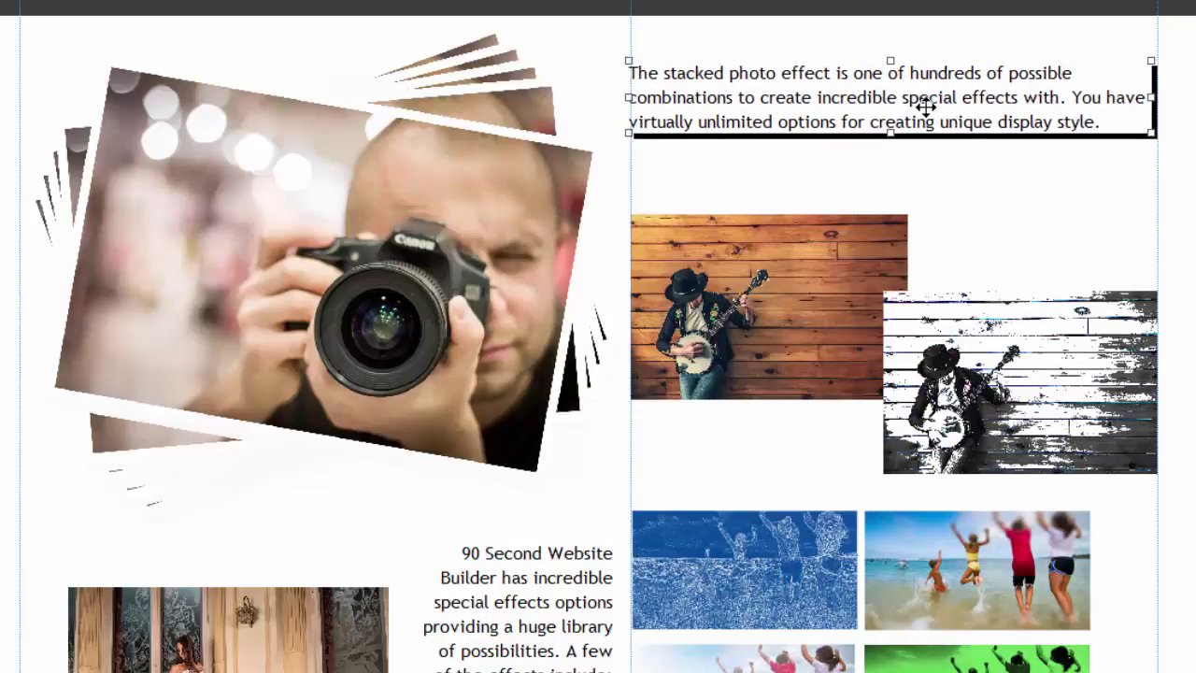
right_click(954, 119)
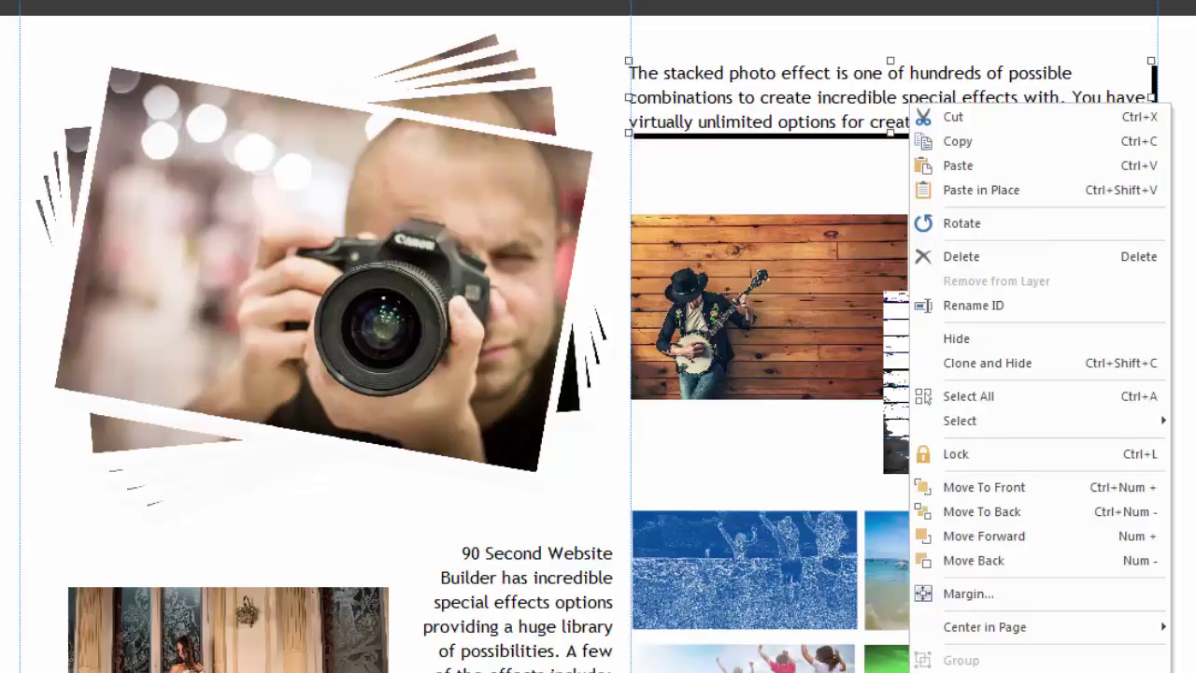
left_click(972, 672)
left_click(574, 100)
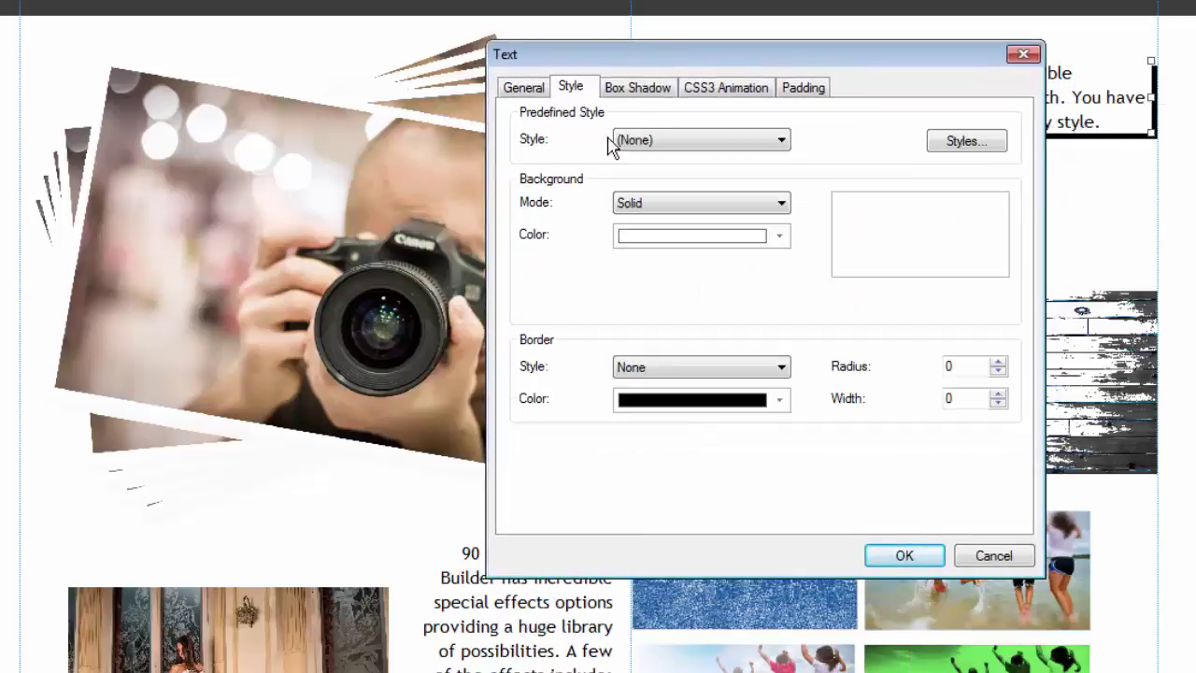
left_click(631, 87)
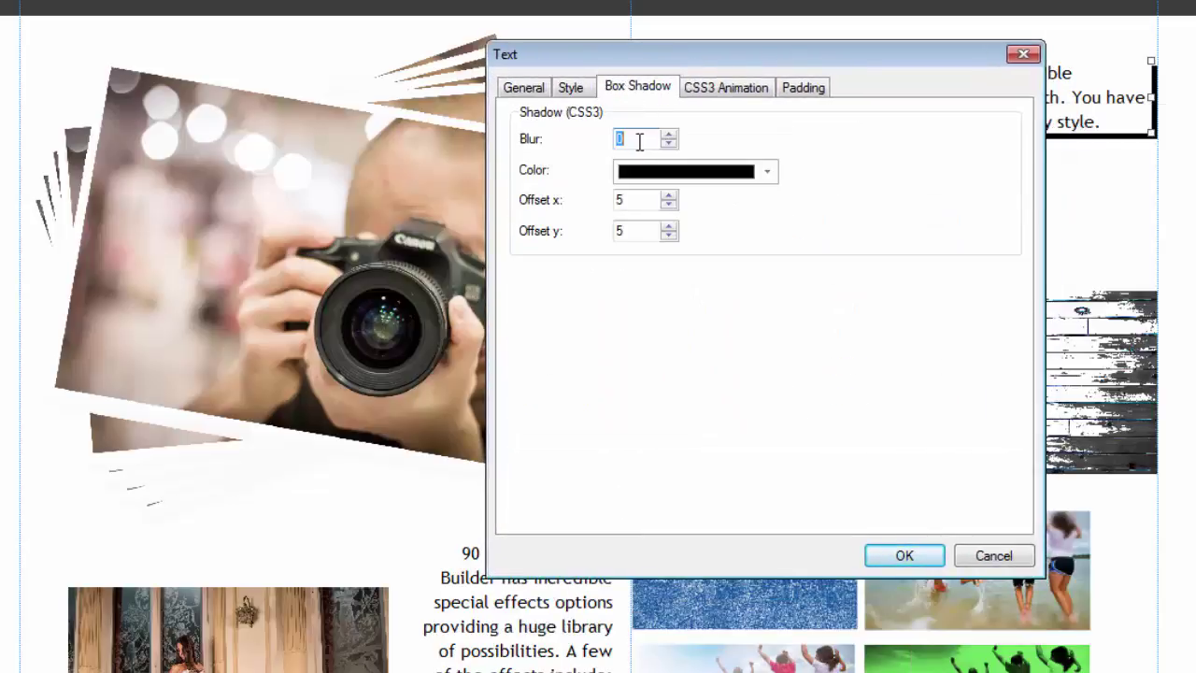
left_click(905, 555)
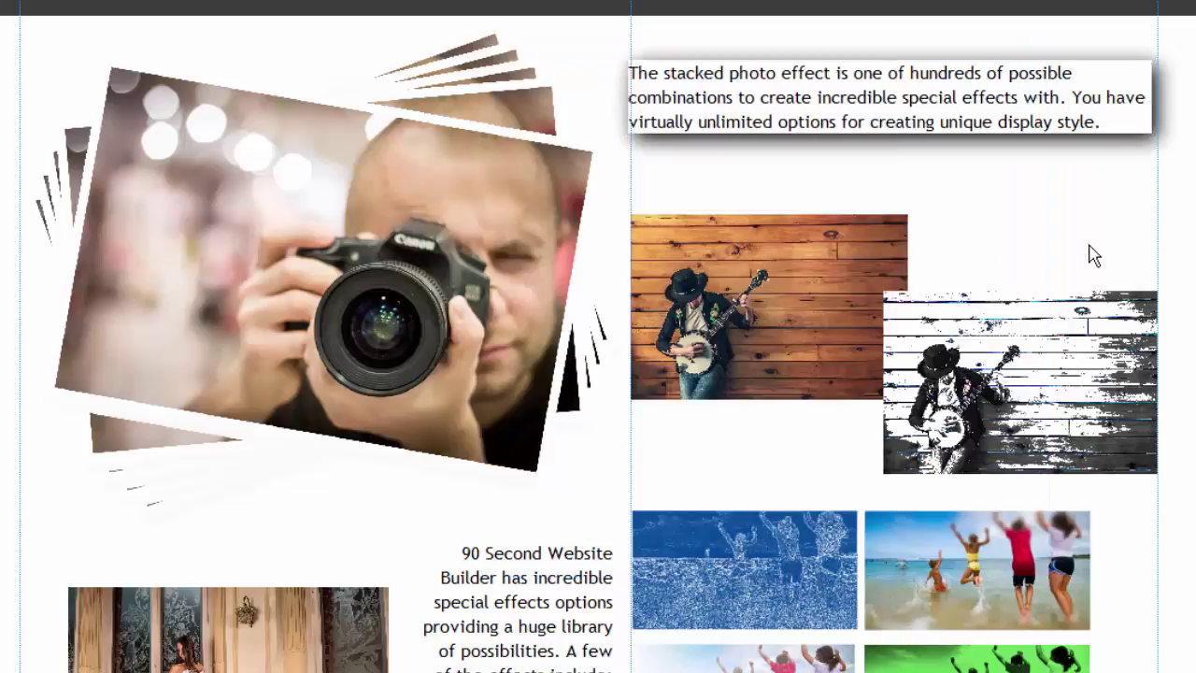
Step: Set the stacked photo text box's left, top, right and bottom padding to 5 each and apply it
right_click(942, 125)
left_click(972, 669)
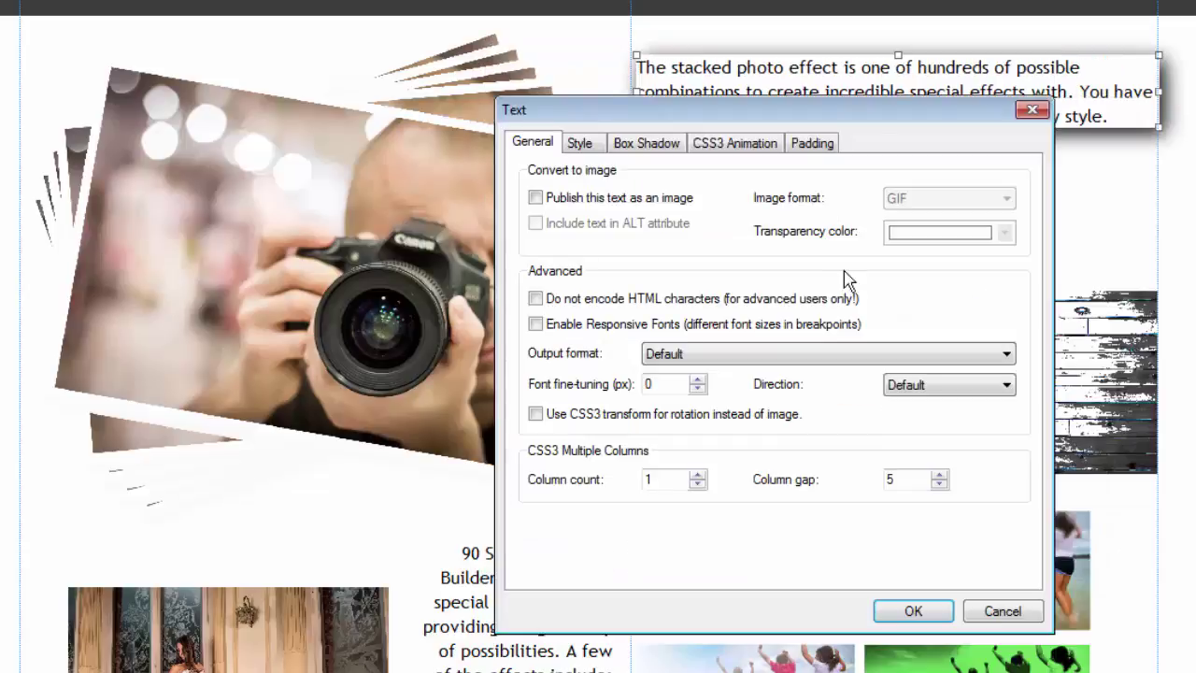
left_click_drag(668, 112, 661, 33)
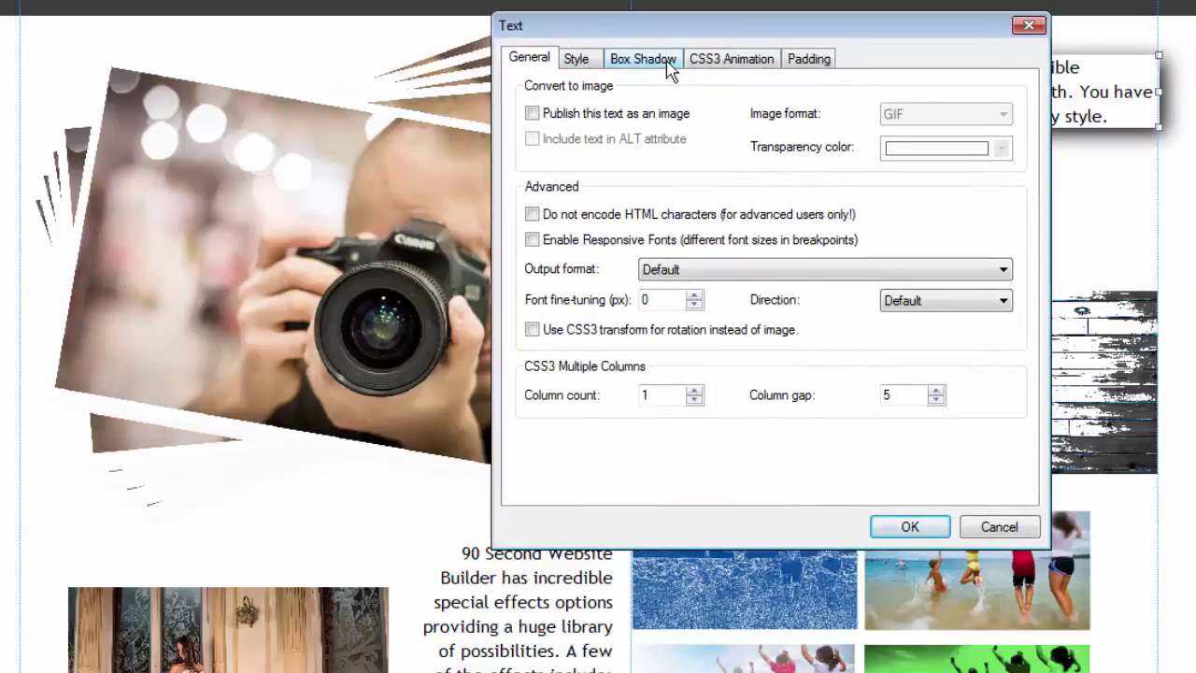
left_click(716, 58)
left_click(809, 60)
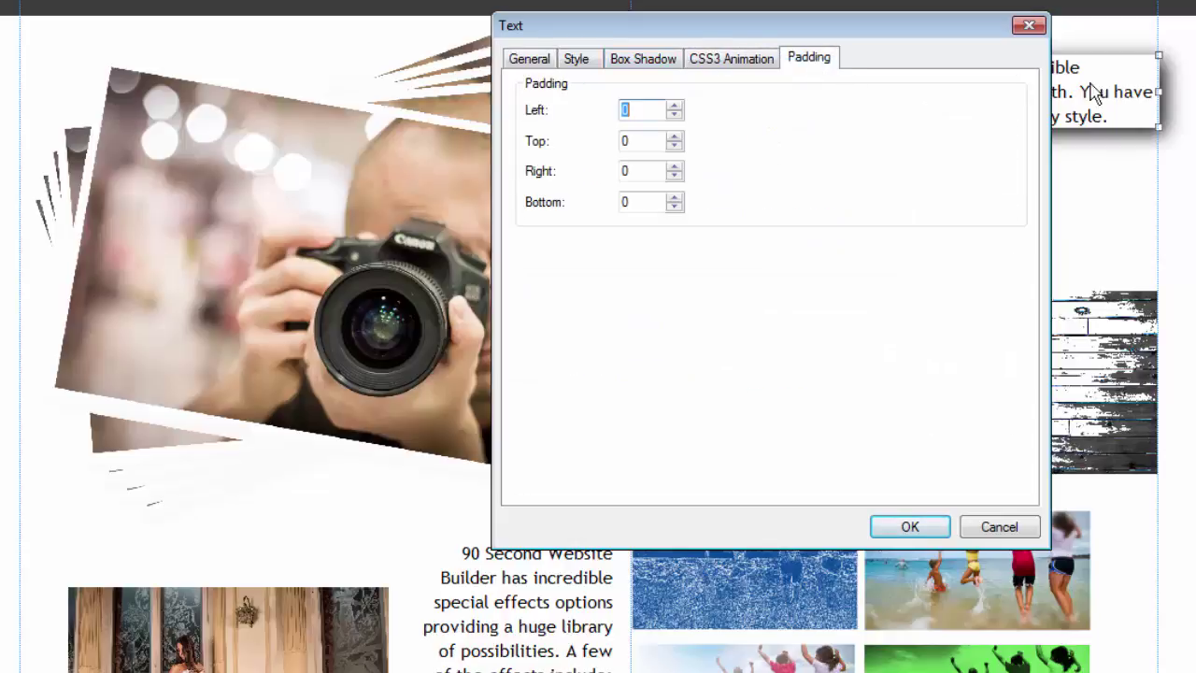
left_click(644, 111)
type("5")
double_click(631, 141)
type("5")
double_click(628, 170)
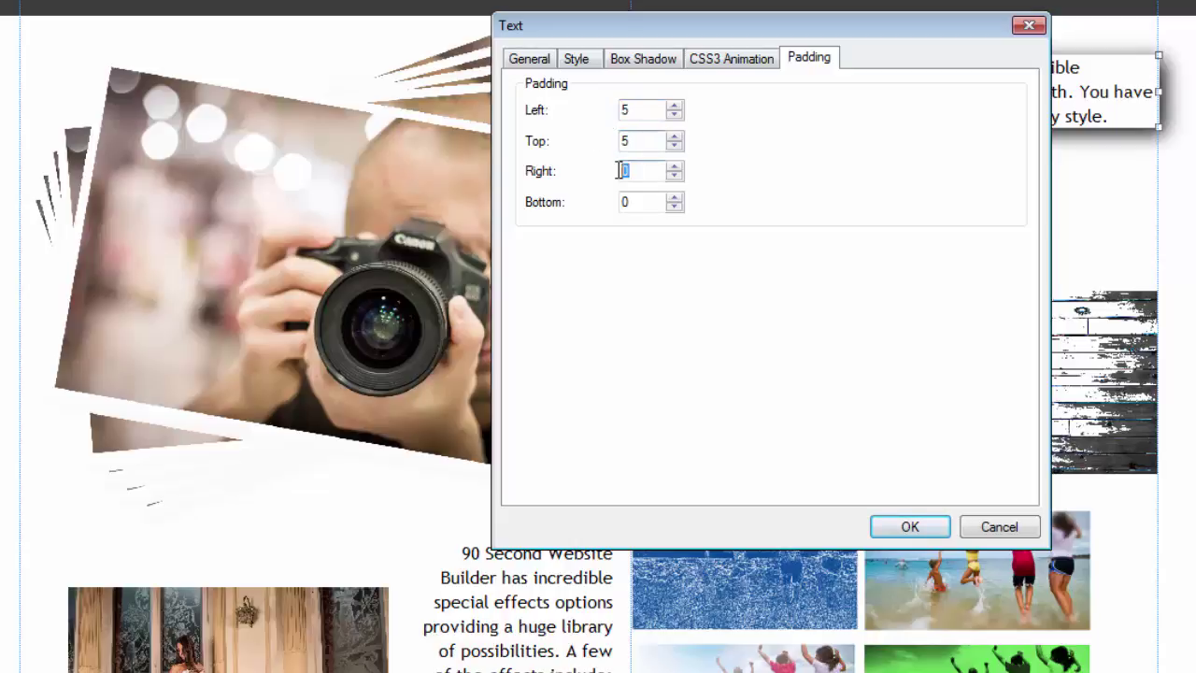
type("5")
double_click(628, 202)
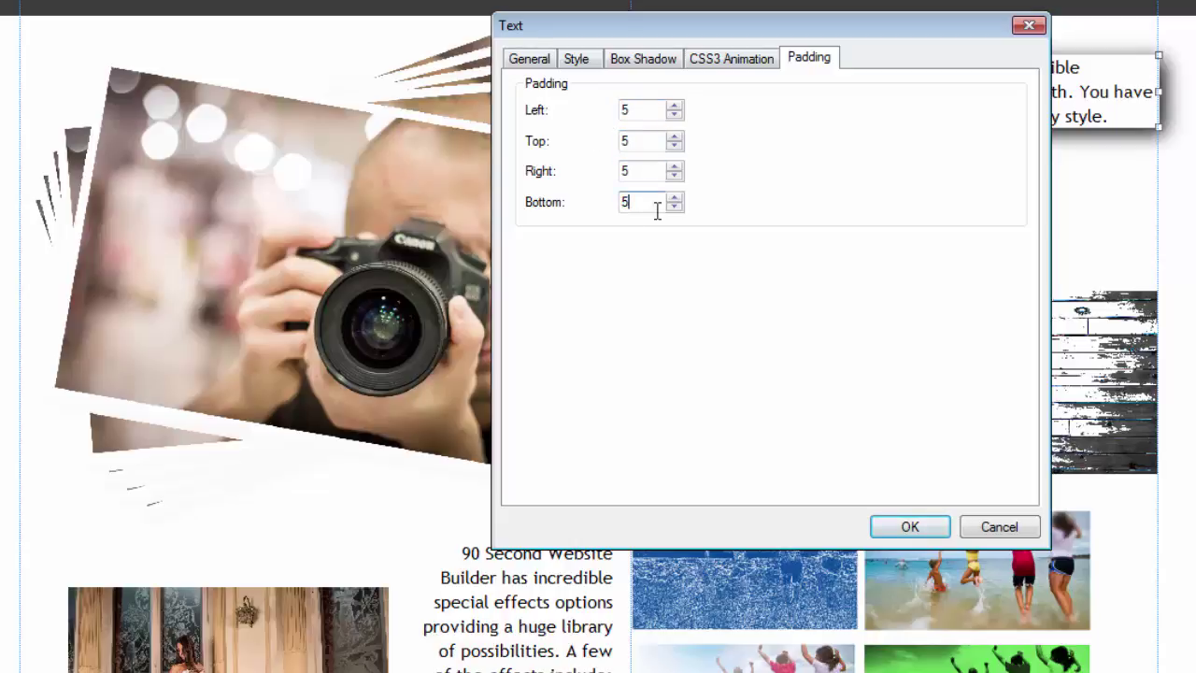
left_click(927, 528)
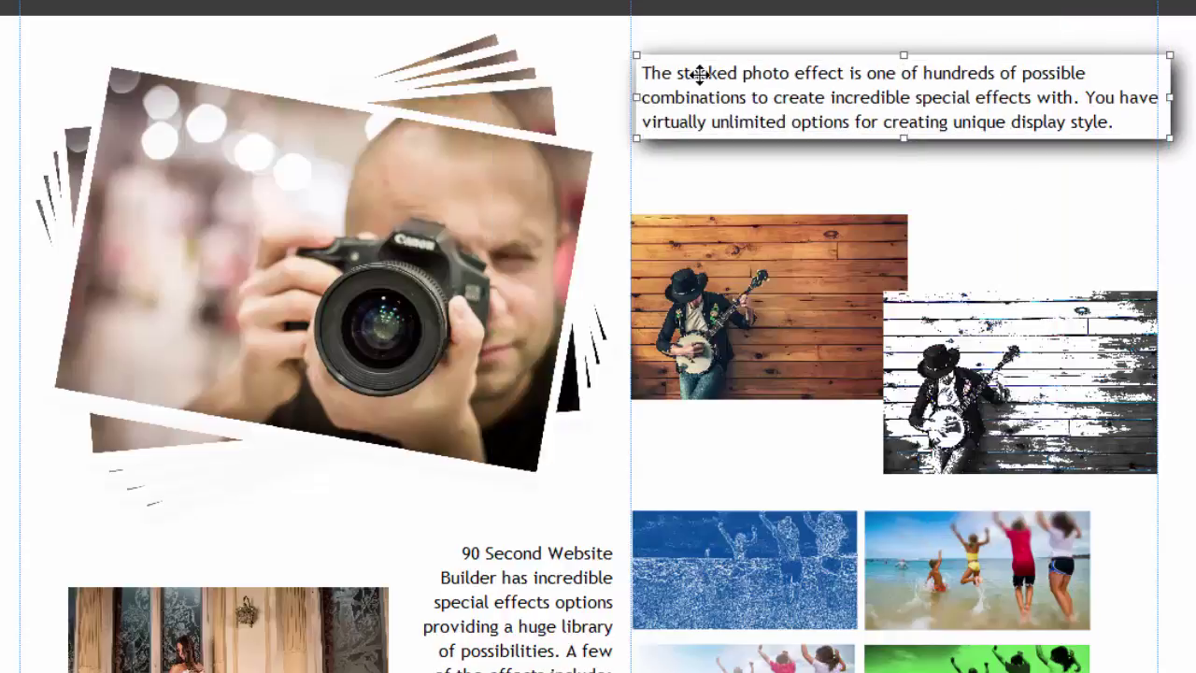
Step: Shift the padded text box slightly left so its left edge meets the column guide
left_click(1153, 221)
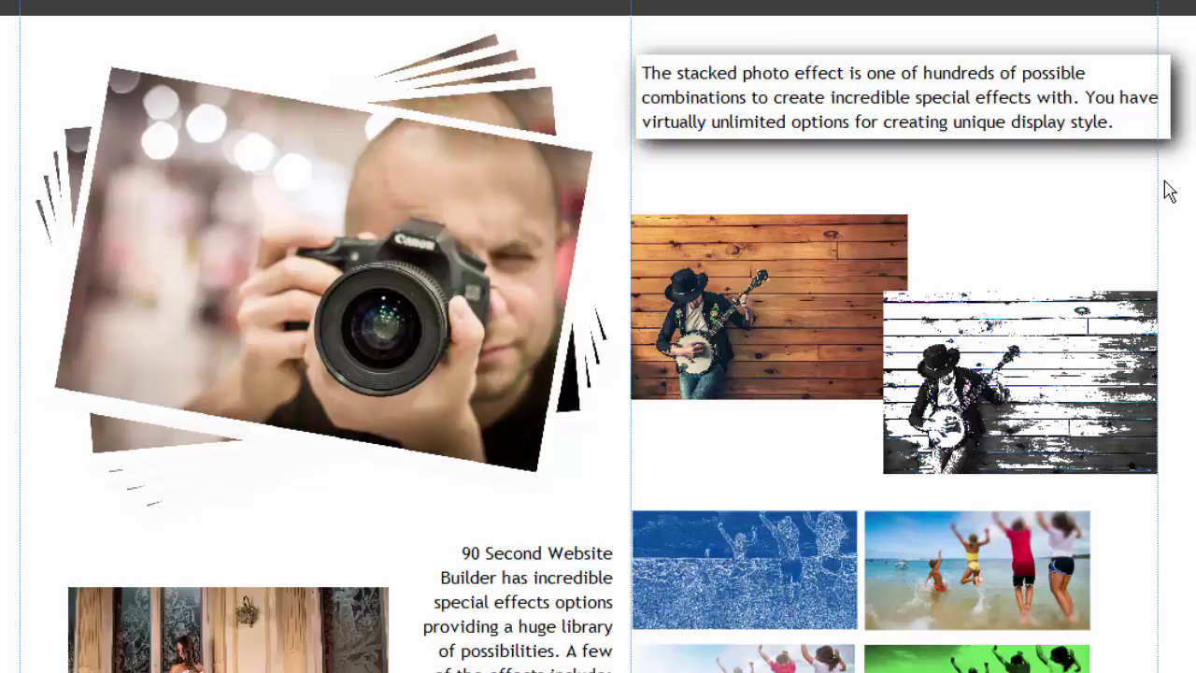
left_click(953, 117)
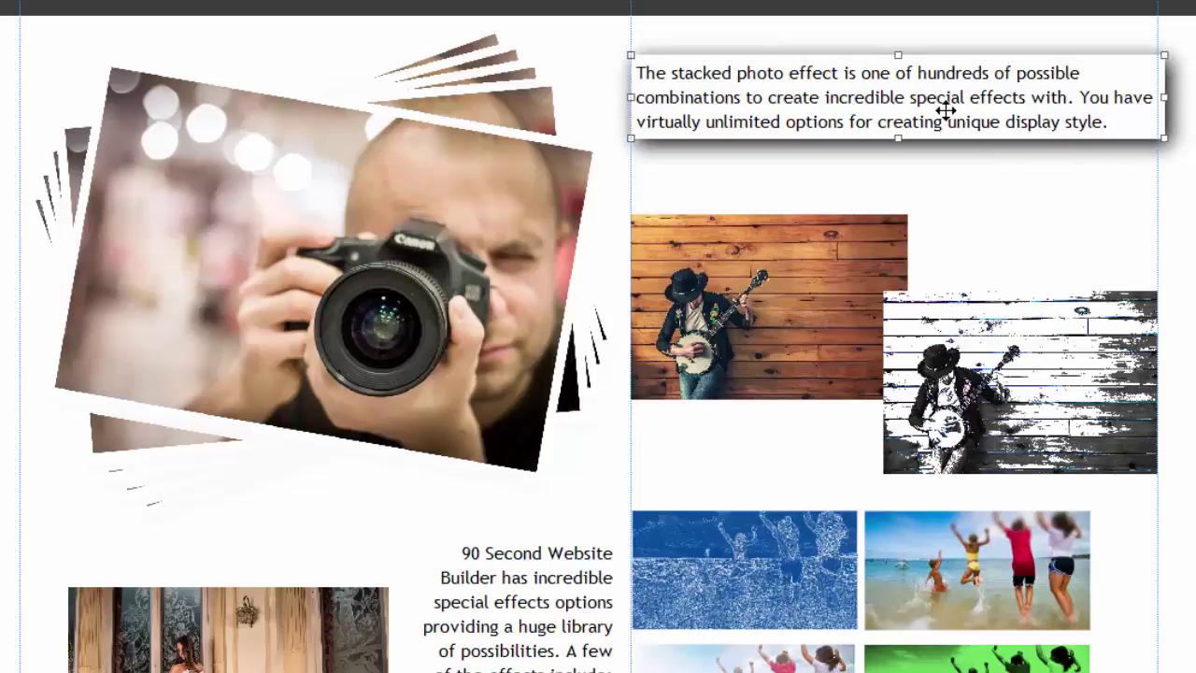
left_click_drag(948, 109, 947, 110)
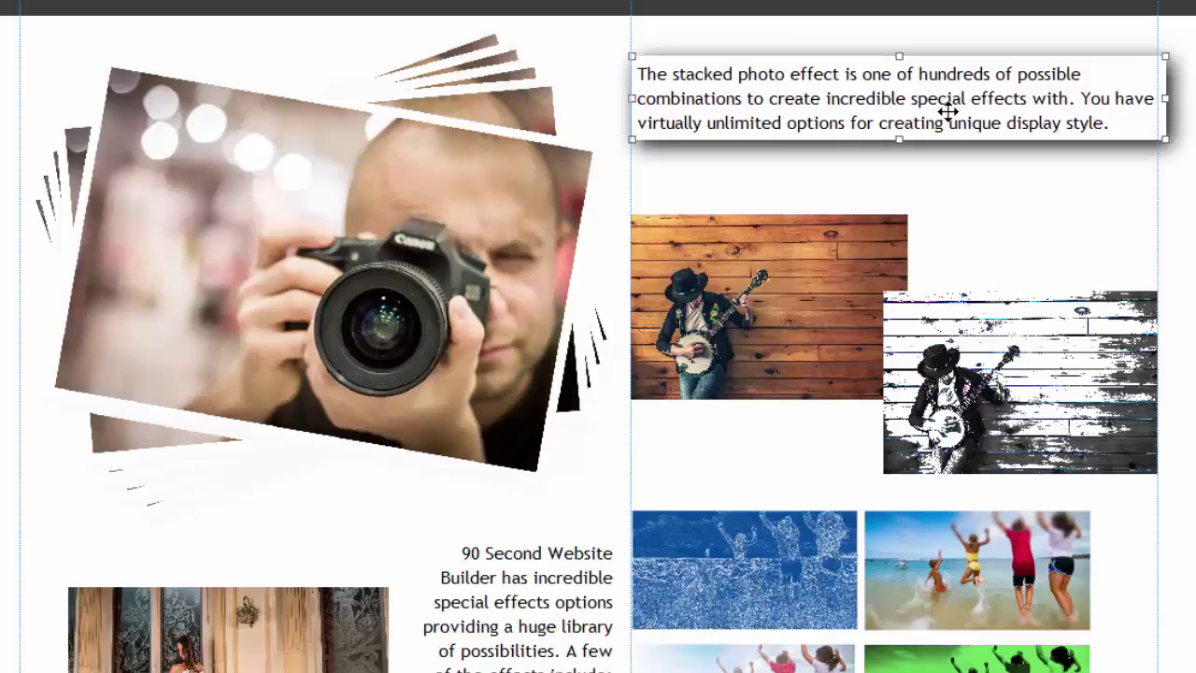